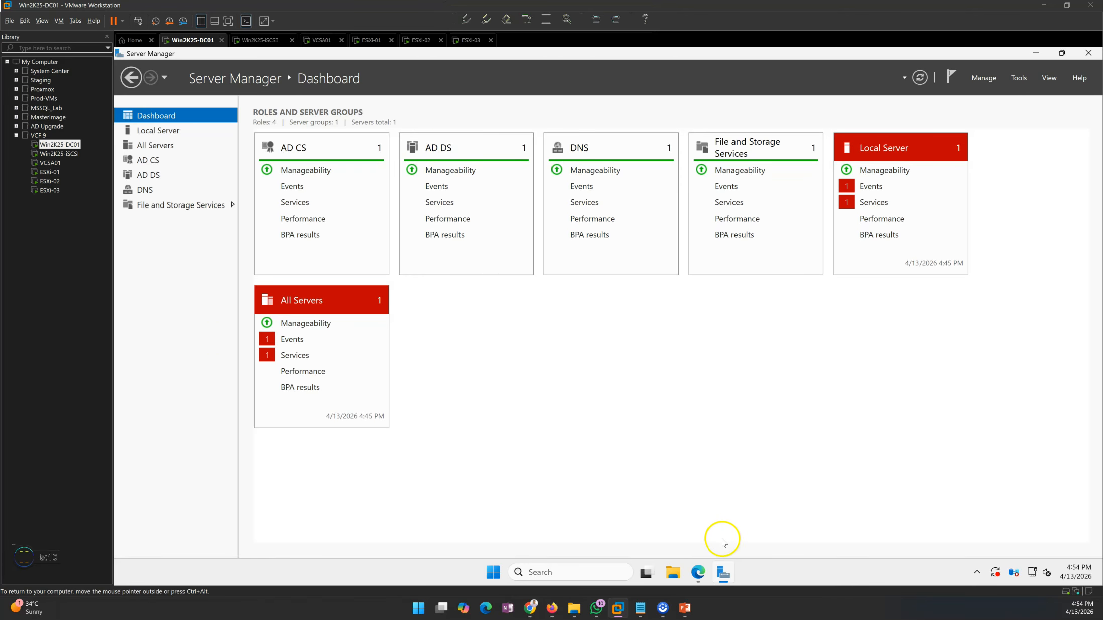
- Review the VCSA01, LHO-Prod, esxi-01 and esxi-03 summaries, ending back on LHO-Prod
{"action": "left_click", "coordinate": [723, 572]}
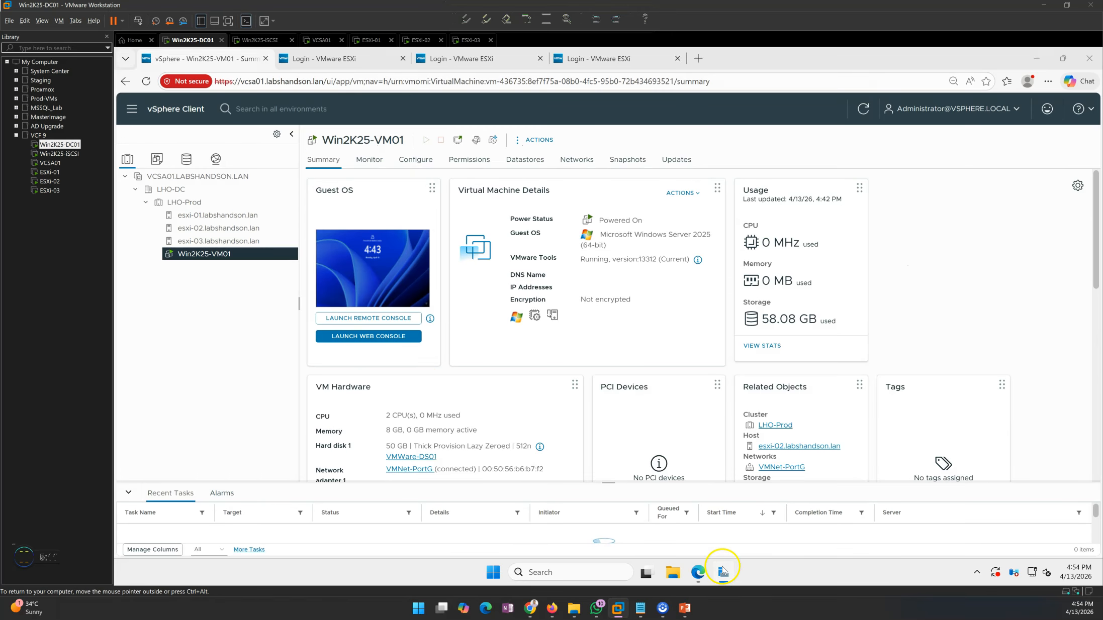
{"action": "left_click", "coordinate": [180, 177]}
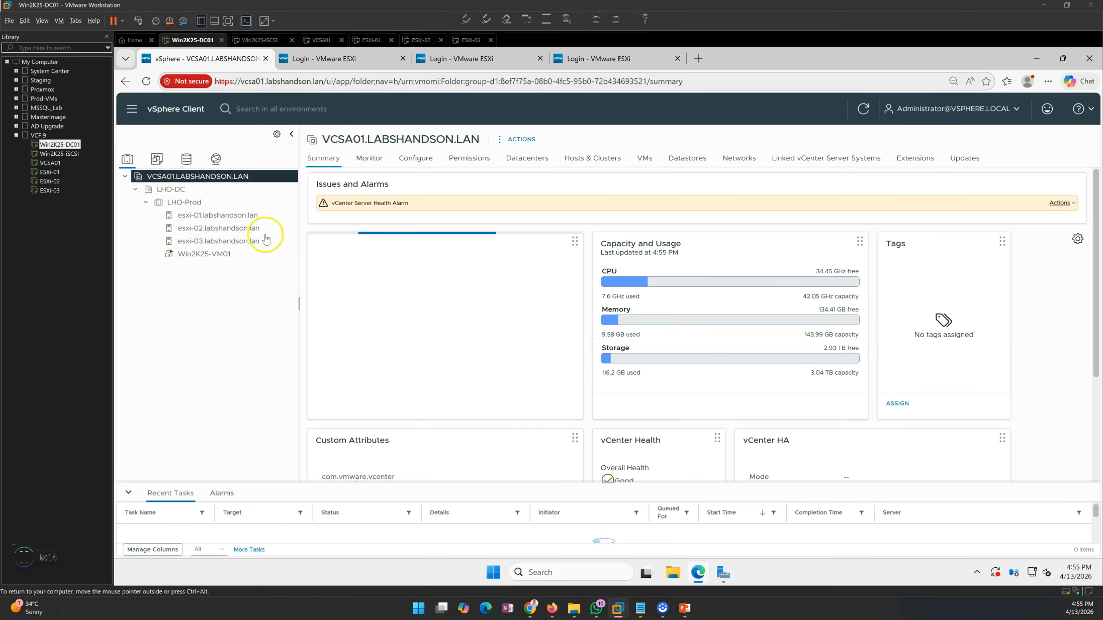
{"action": "left_click", "coordinate": [178, 203]}
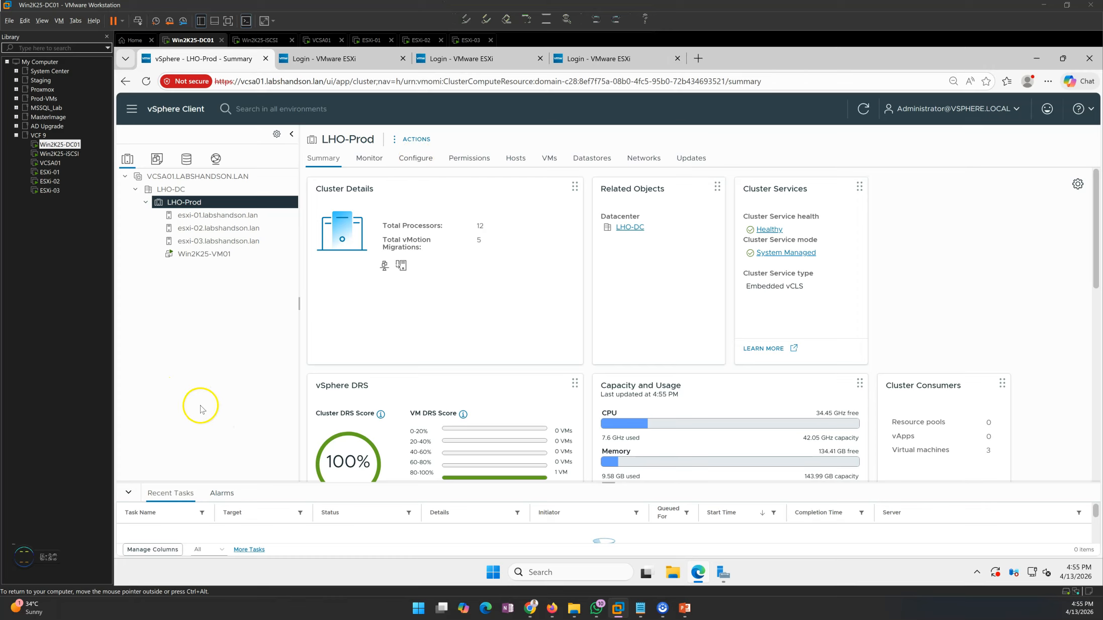
{"action": "left_click", "coordinate": [206, 216]}
{"action": "left_click", "coordinate": [216, 242]}
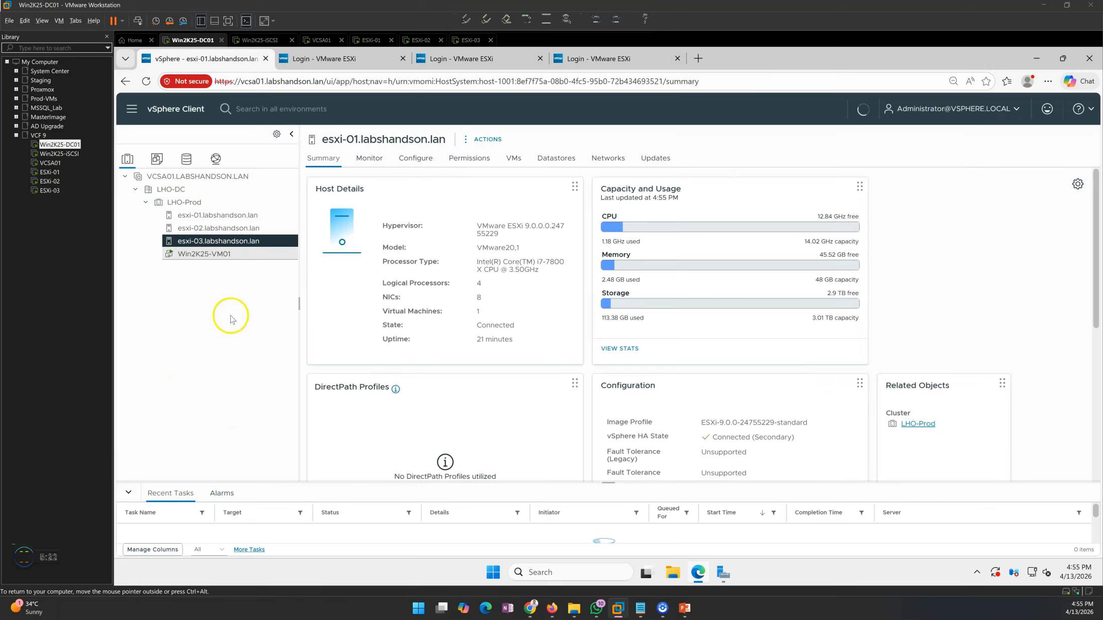
{"action": "left_click", "coordinate": [166, 202]}
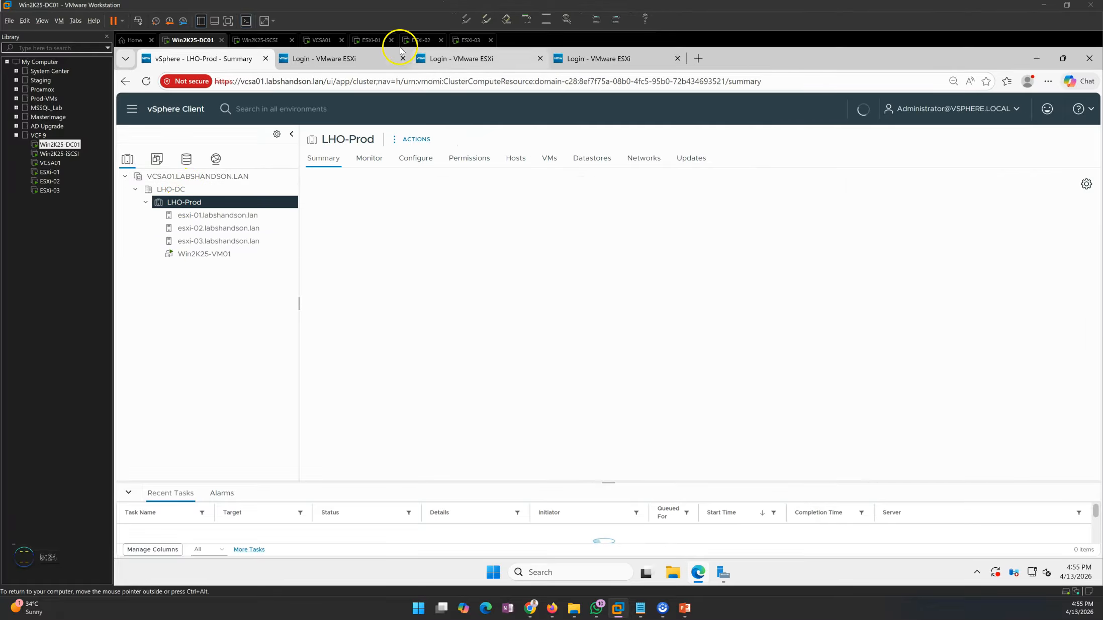
{"action": "left_click", "coordinate": [368, 40]}
{"action": "left_click", "coordinate": [422, 42]}
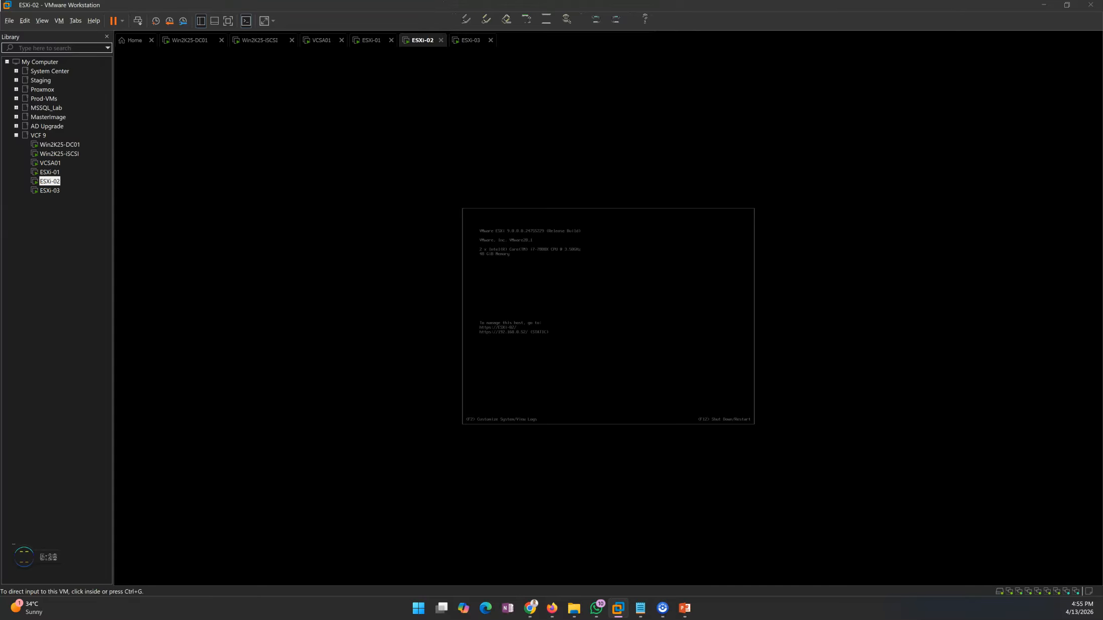
{"action": "left_click", "coordinate": [324, 40]}
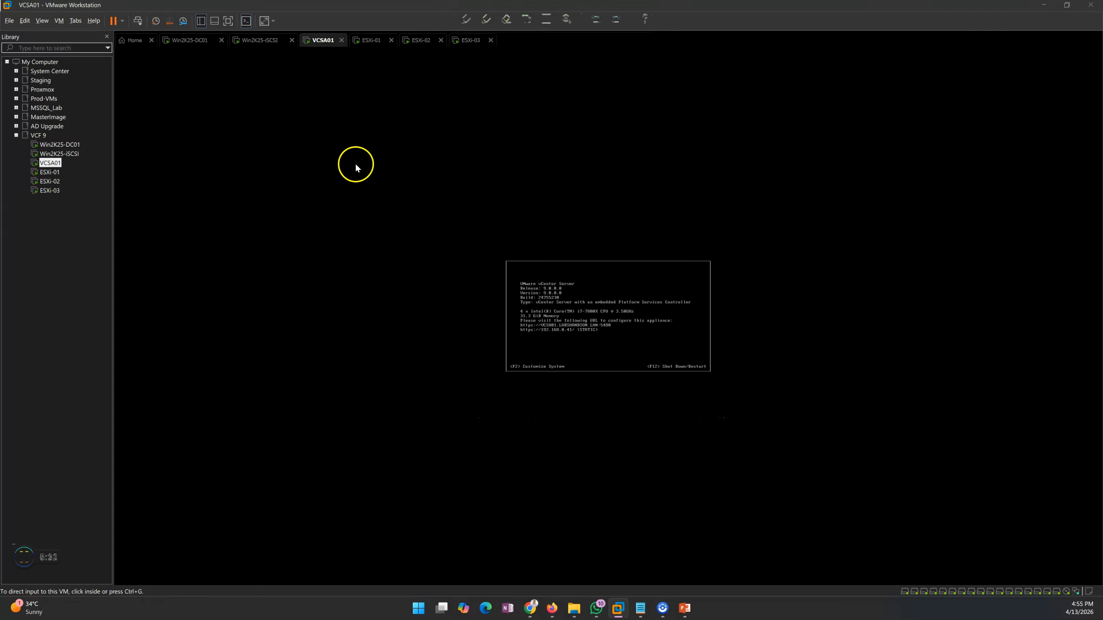
{"action": "left_click", "coordinate": [191, 42]}
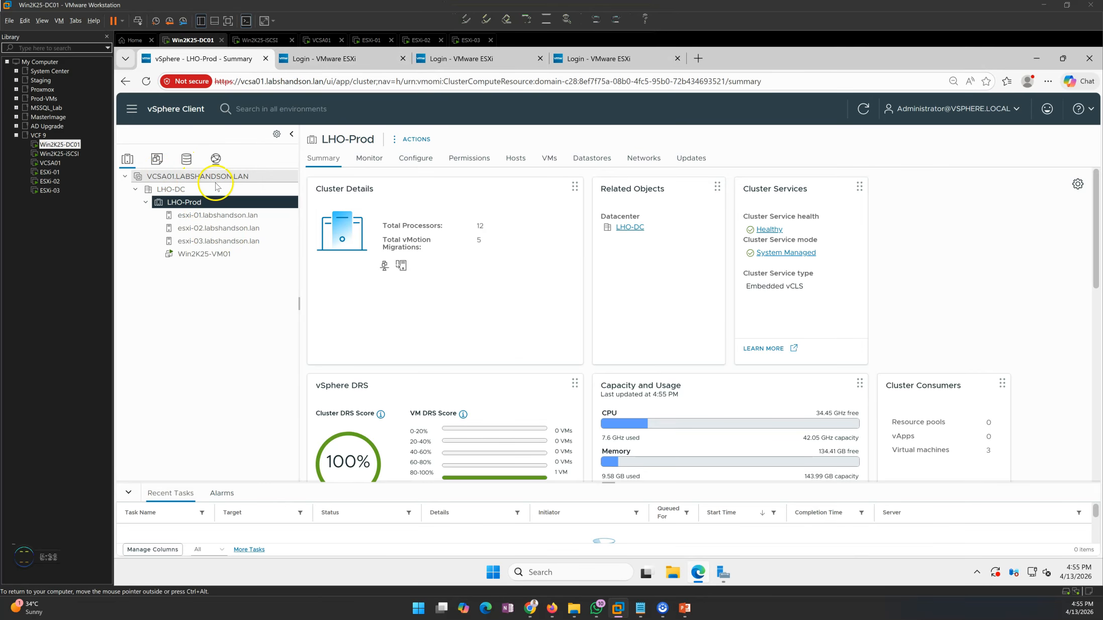
- Compare the actions menus of the VCSA01 vCenter, LHO-Prod cluster and LHO-DC datacenter
{"action": "left_click", "coordinate": [189, 177]}
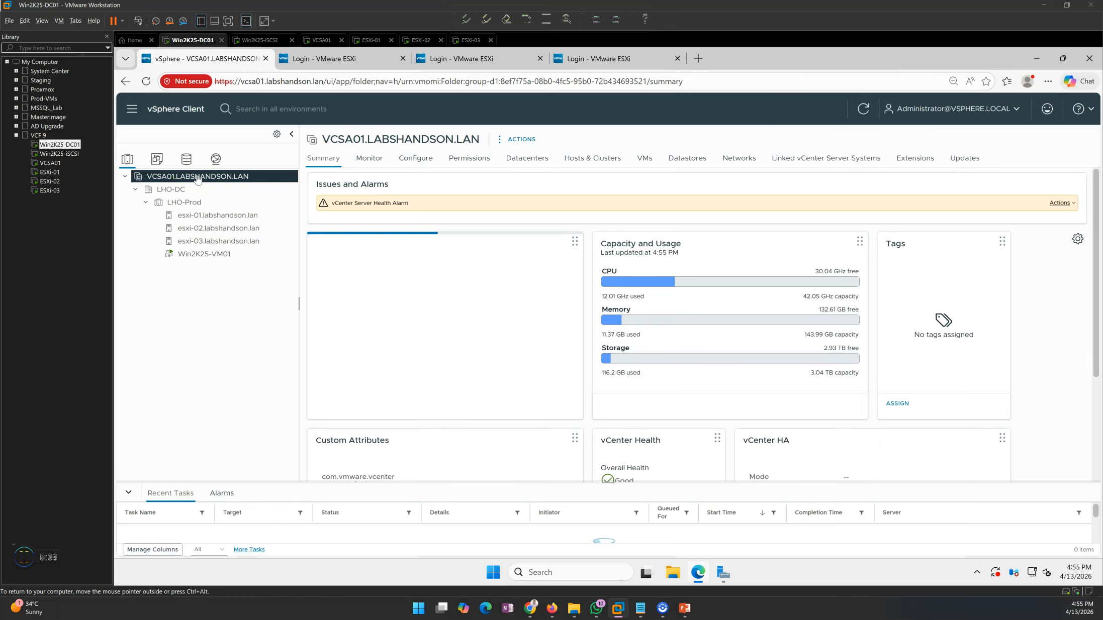
{"action": "right_click", "coordinate": [197, 178]}
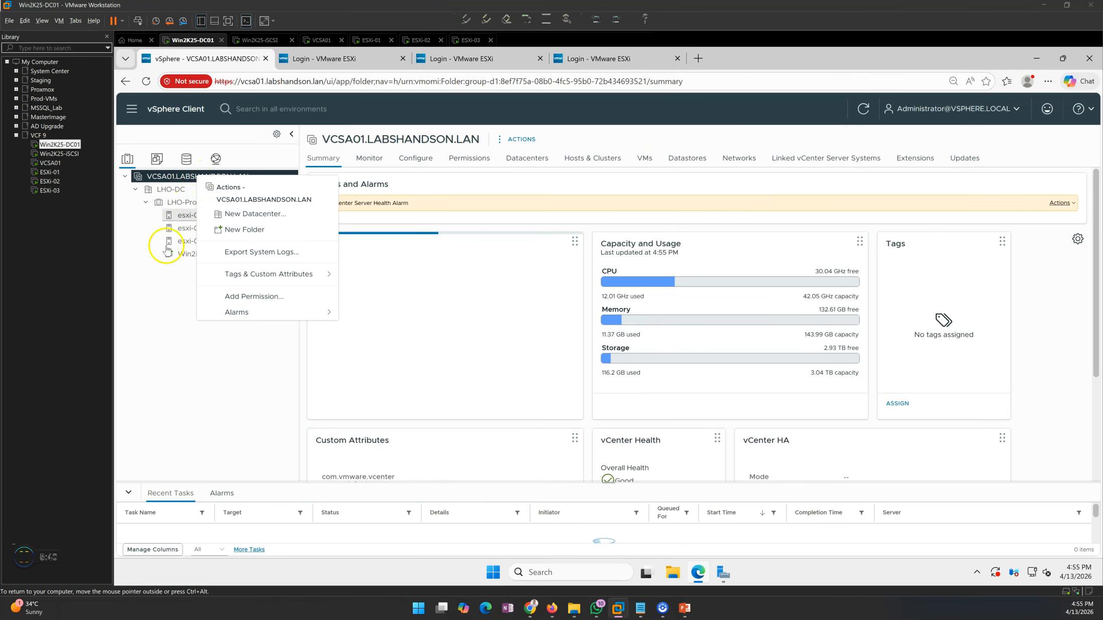
{"action": "left_click", "coordinate": [174, 219]}
{"action": "left_click", "coordinate": [185, 202]}
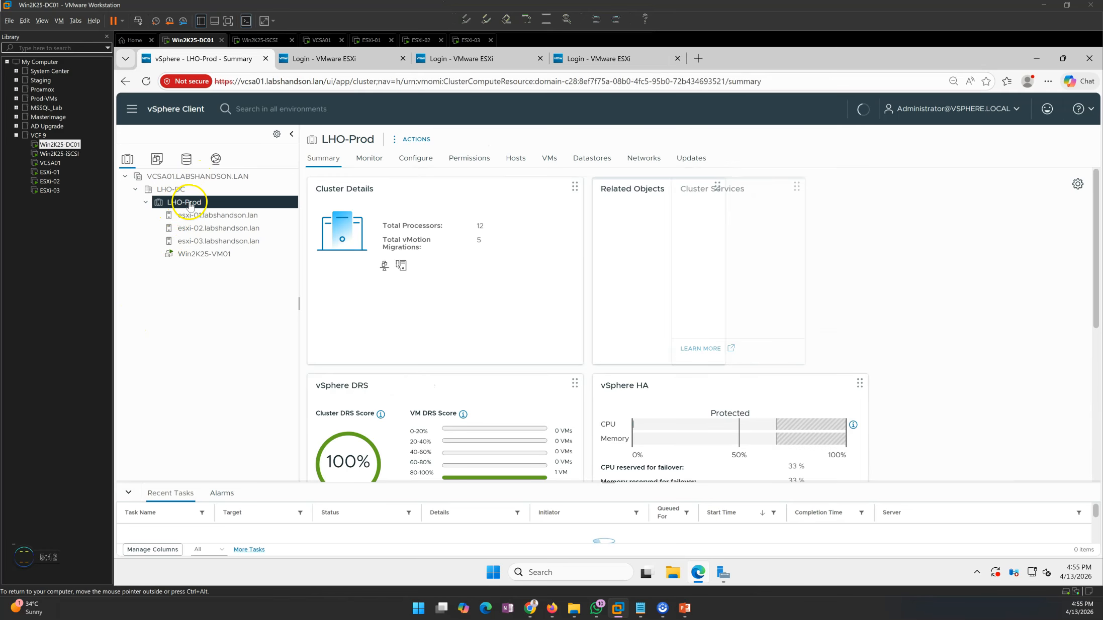
{"action": "right_click", "coordinate": [198, 206]}
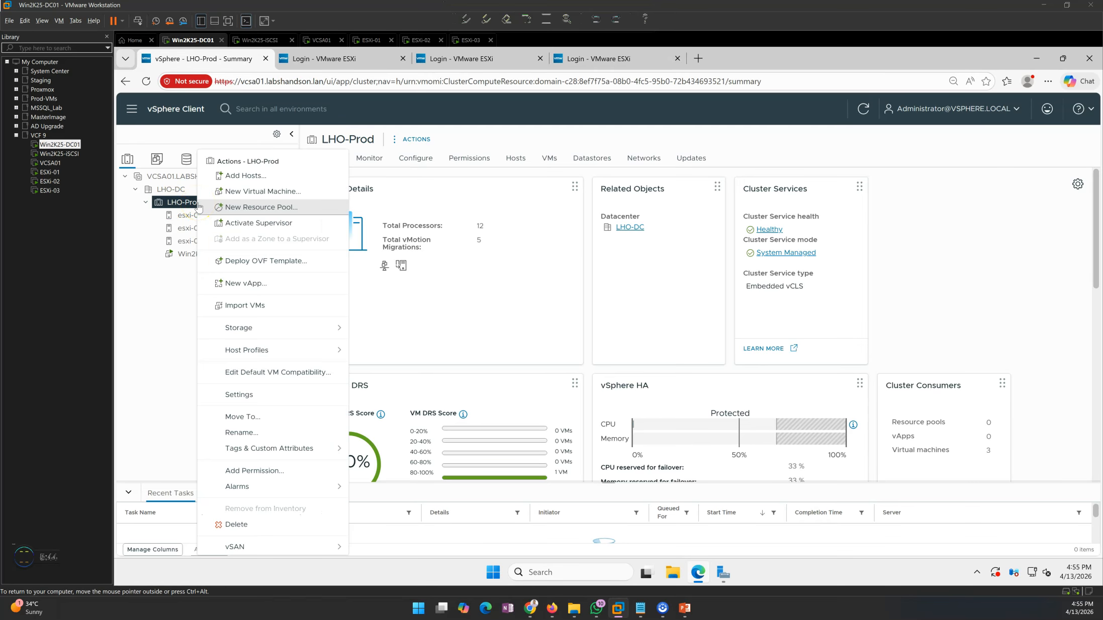
{"action": "right_click", "coordinate": [179, 192]}
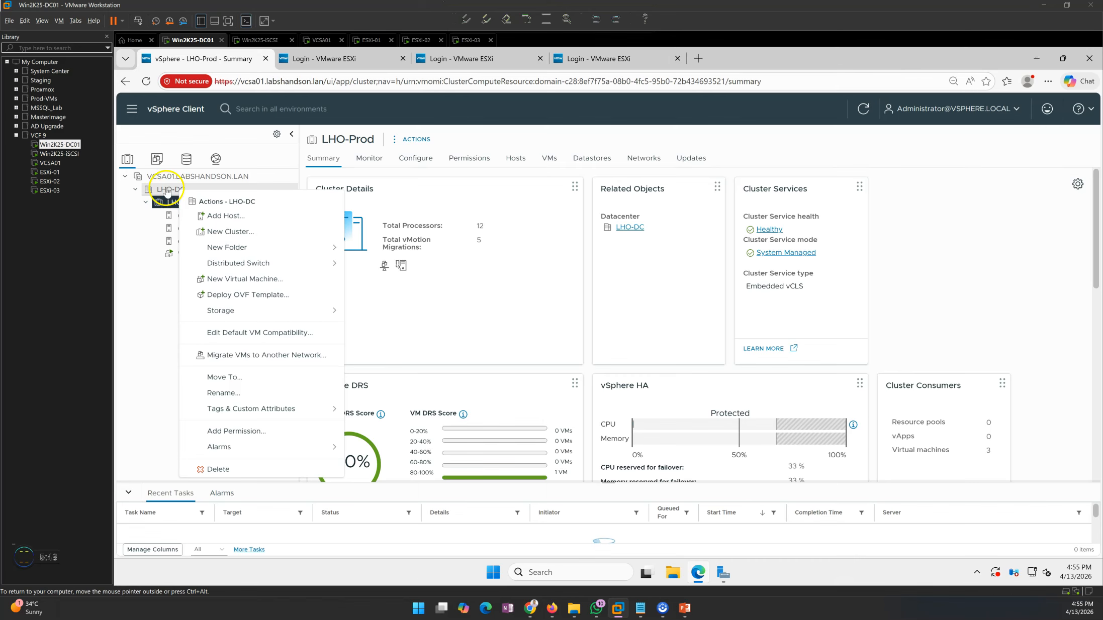
{"action": "left_click", "coordinate": [151, 304]}
- Check host esxi-01's actions menu, then reopen the LHO-Prod cluster's actions list
{"action": "left_click", "coordinate": [201, 215]}
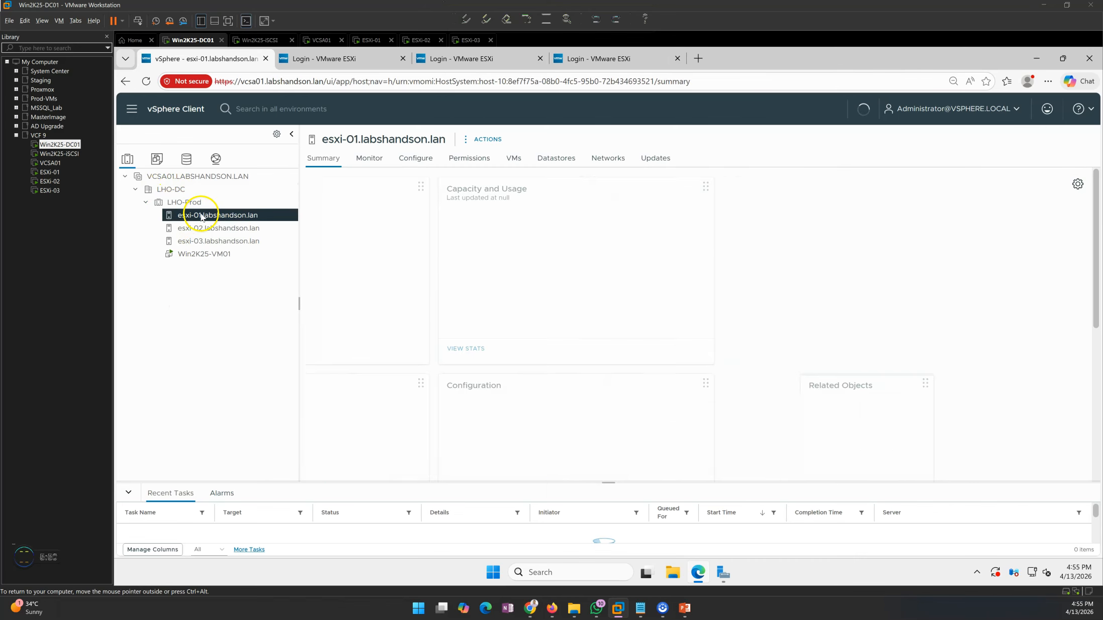
{"action": "right_click", "coordinate": [201, 215]}
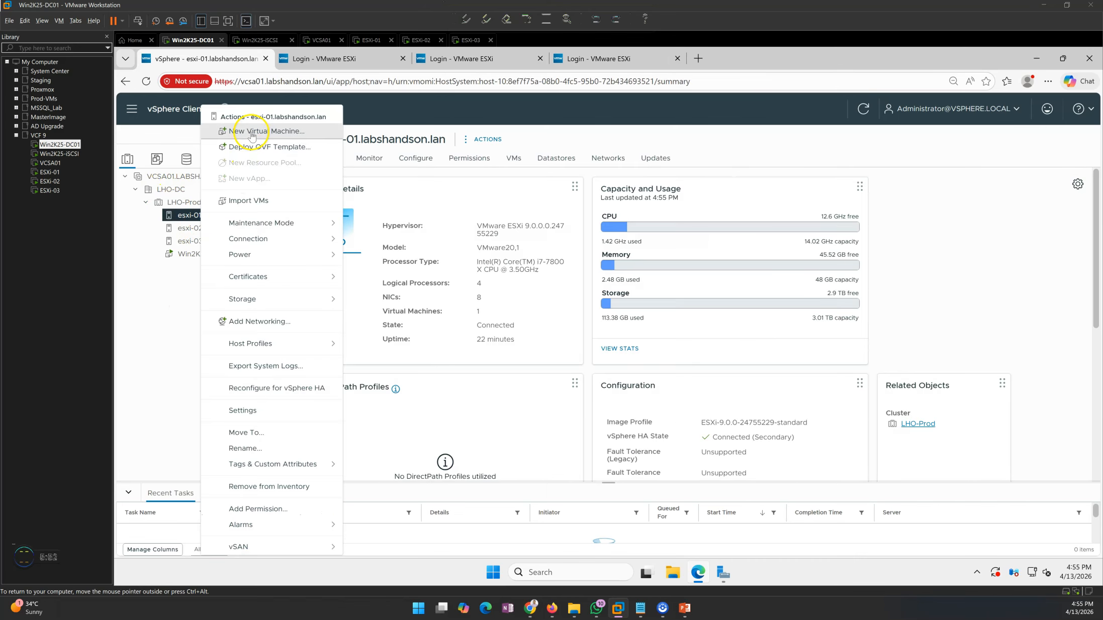
{"action": "left_click", "coordinate": [169, 329]}
{"action": "left_click", "coordinate": [201, 203]}
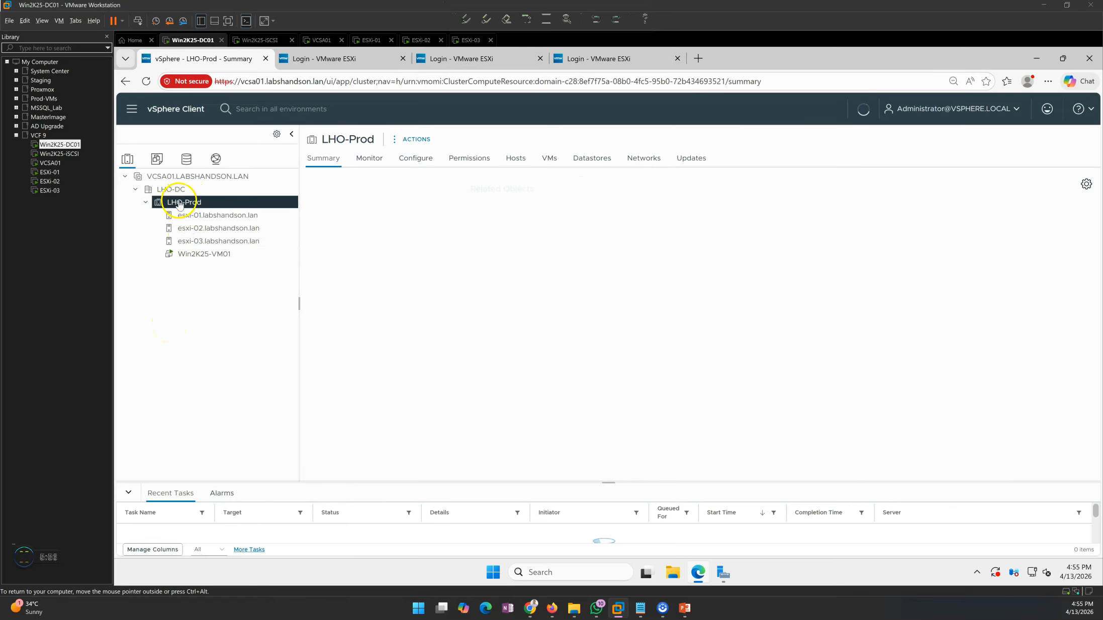
{"action": "right_click", "coordinate": [203, 206]}
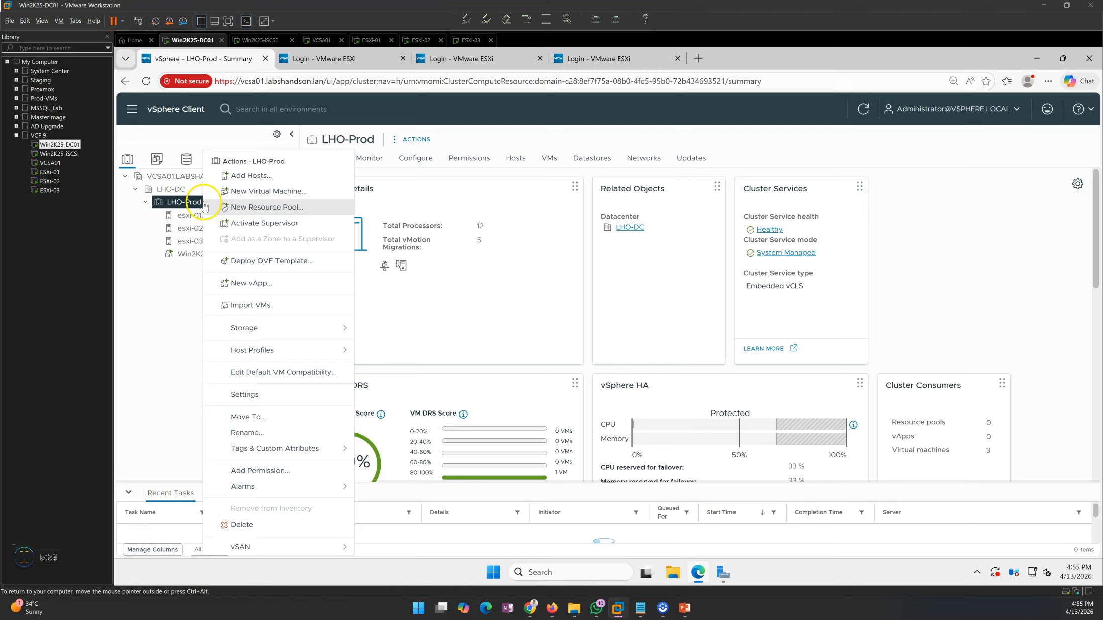
- Launch New Virtual Machine on LHO-Prod, review the creation types, and choose Create a new virtual machine
{"action": "left_click", "coordinate": [272, 193]}
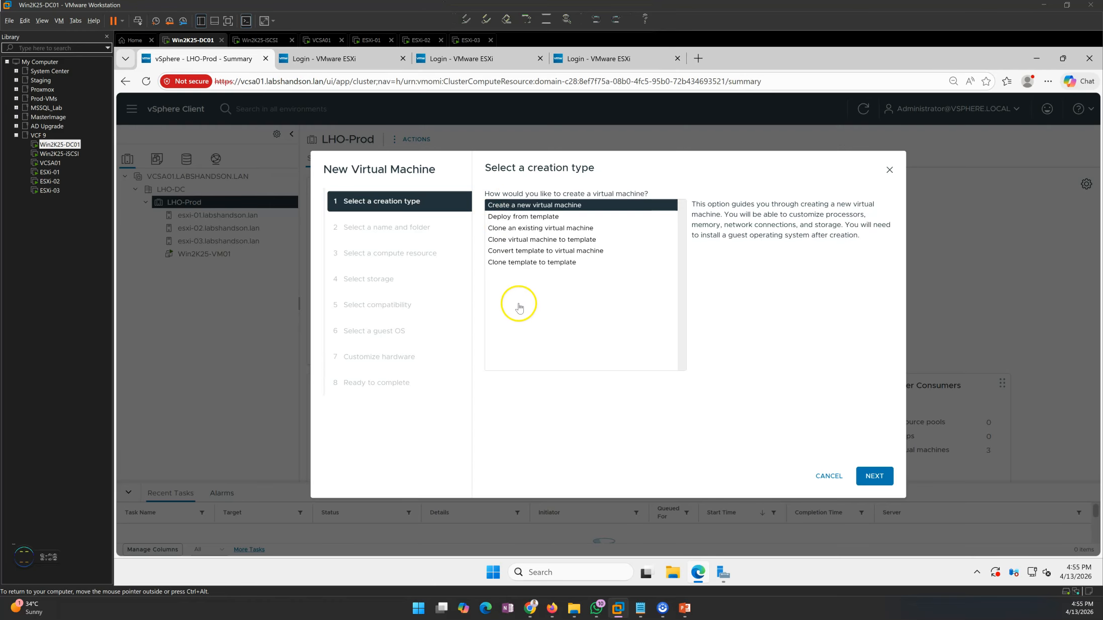
{"action": "left_click", "coordinate": [518, 218]}
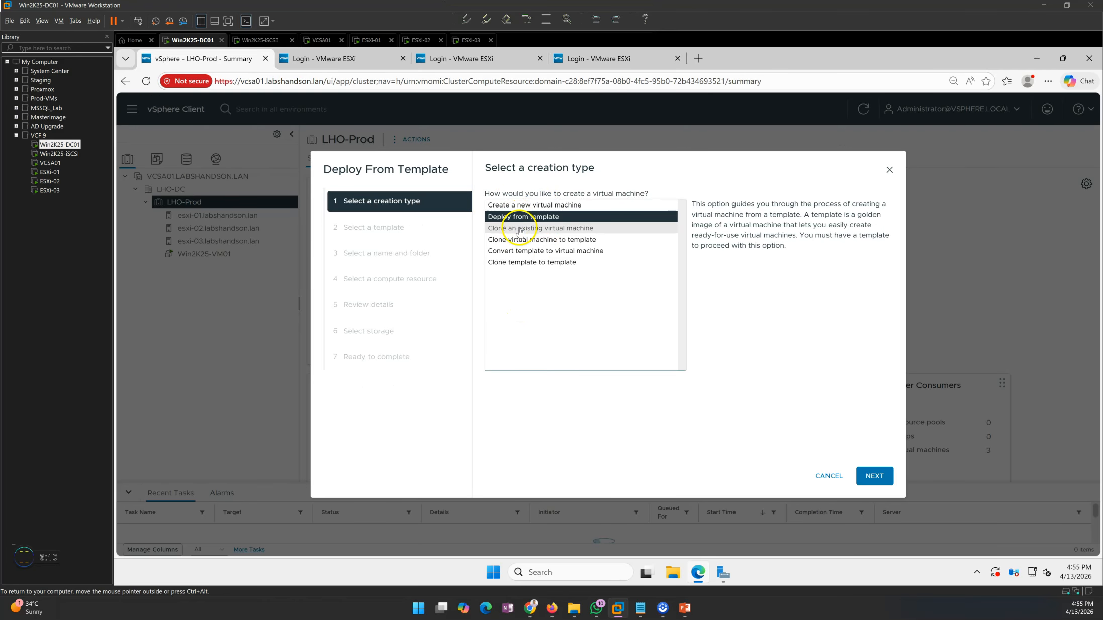
{"action": "left_click", "coordinate": [520, 229]}
{"action": "left_click", "coordinate": [519, 242]}
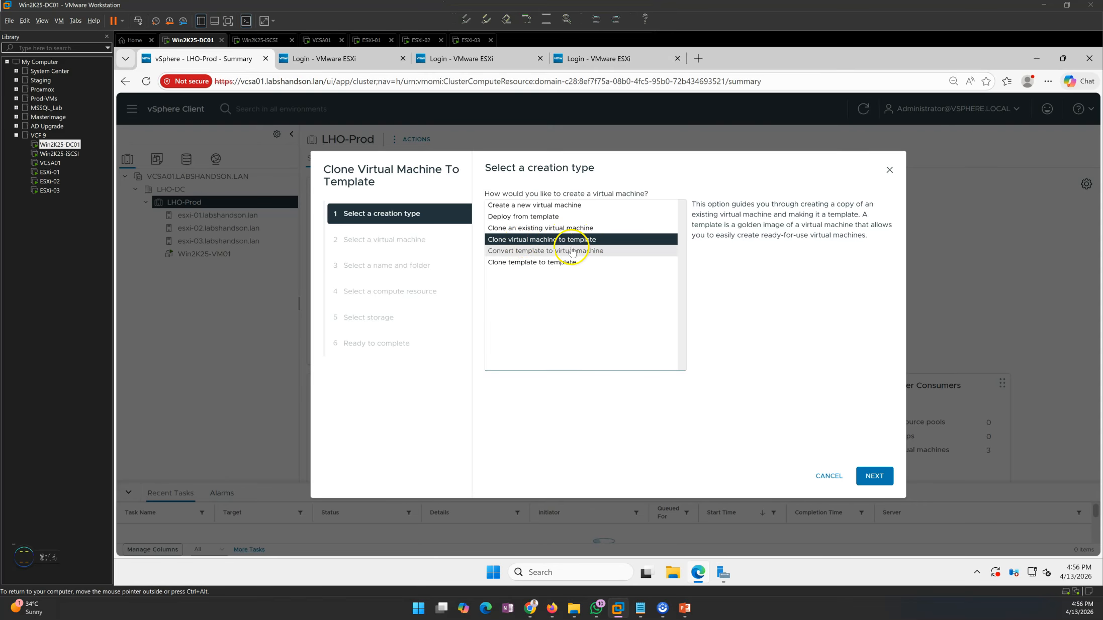
{"action": "left_click", "coordinate": [499, 251]}
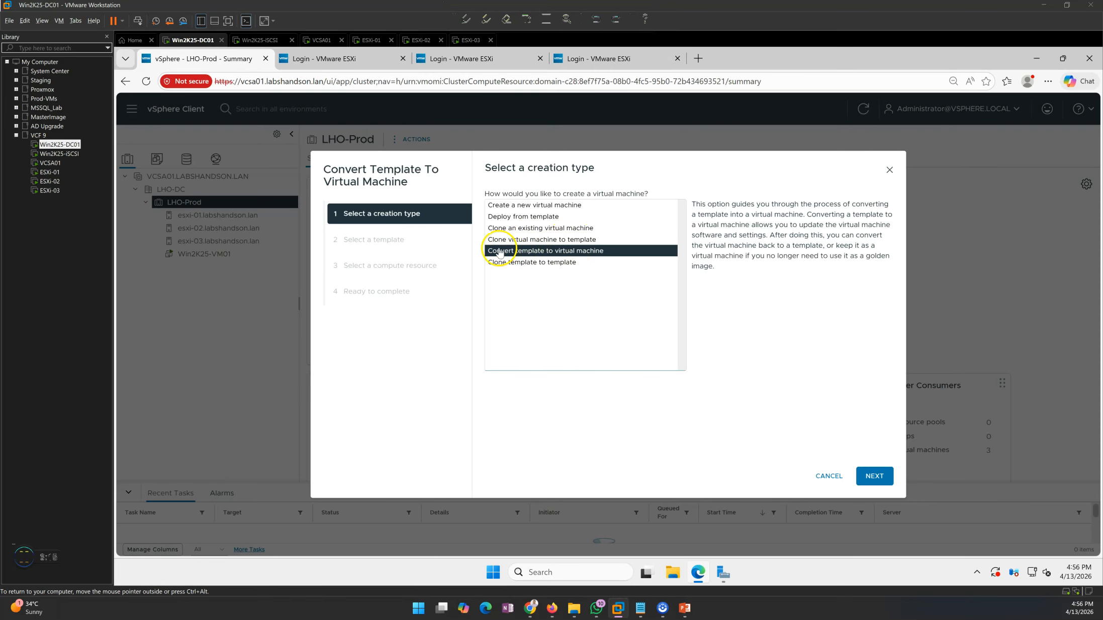
{"action": "left_click", "coordinate": [567, 262]}
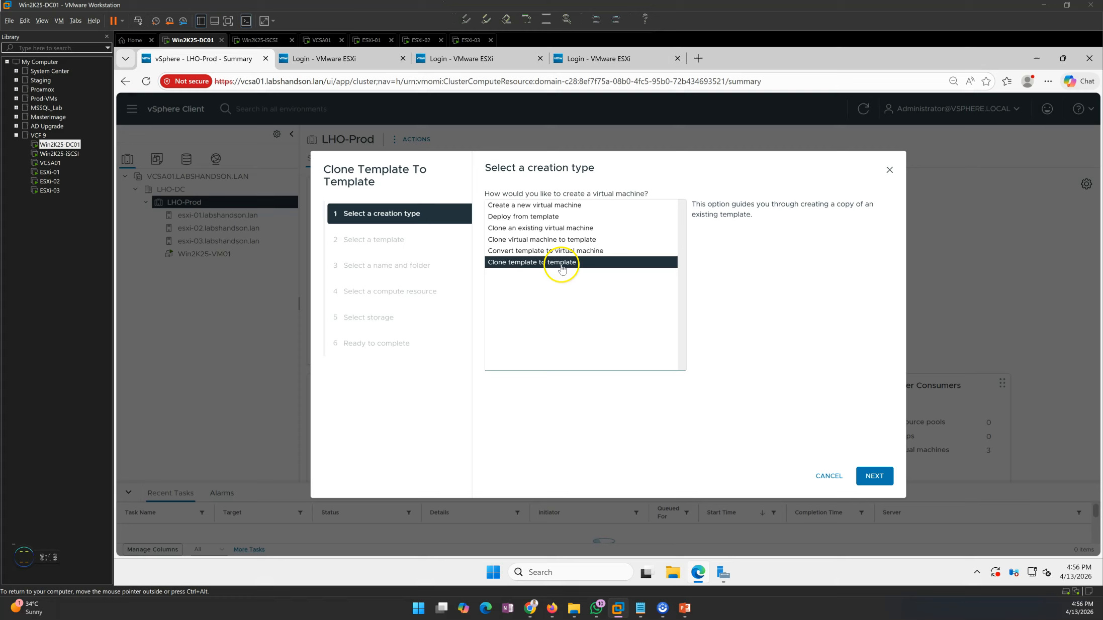
{"action": "left_click", "coordinate": [509, 208]}
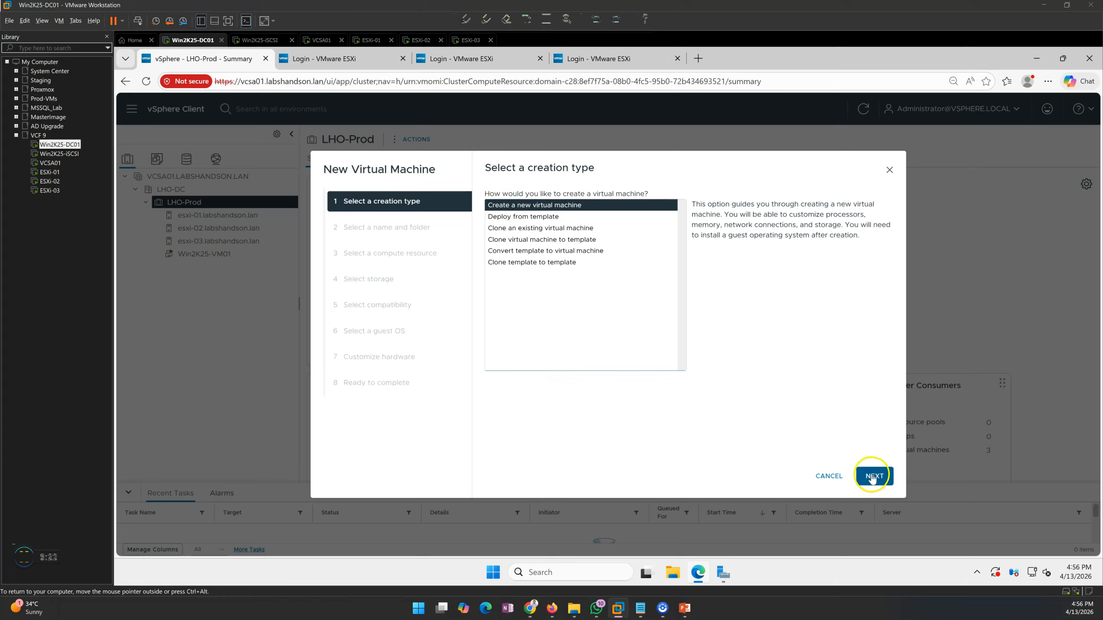
{"action": "left_click", "coordinate": [872, 477]}
- Name the new VM Win2K25-VM02 and place it in the LHO-DC datacenter
{"action": "left_click_drag", "start_coordinate": [653, 228], "coordinate": [557, 226]}
{"action": "type", "text": "Win2K25-VM02"}
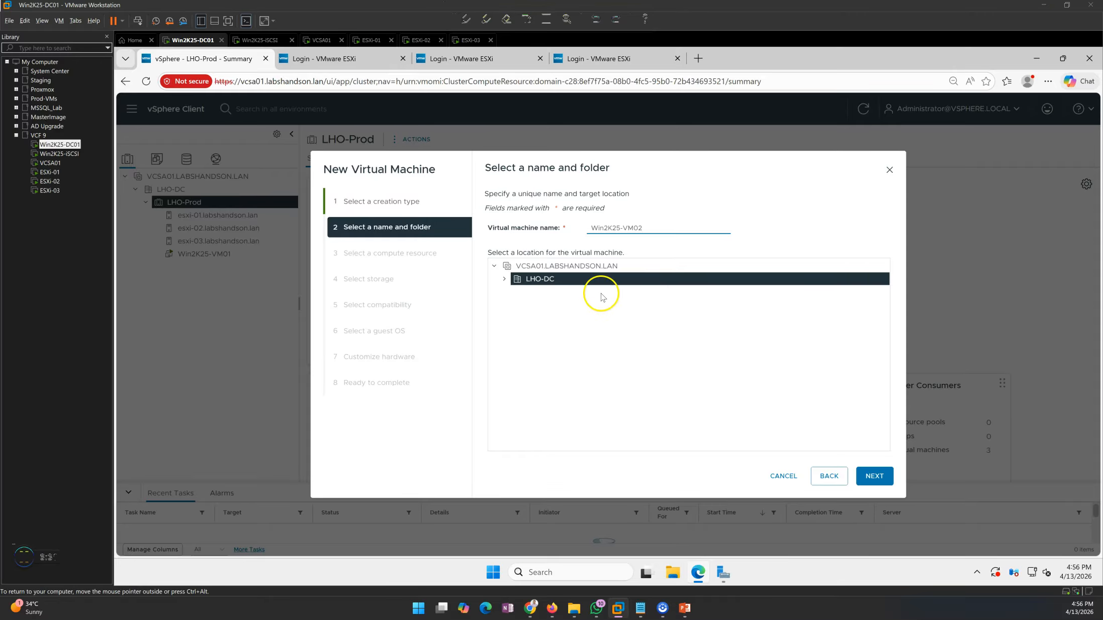
{"action": "left_click", "coordinate": [504, 279]}
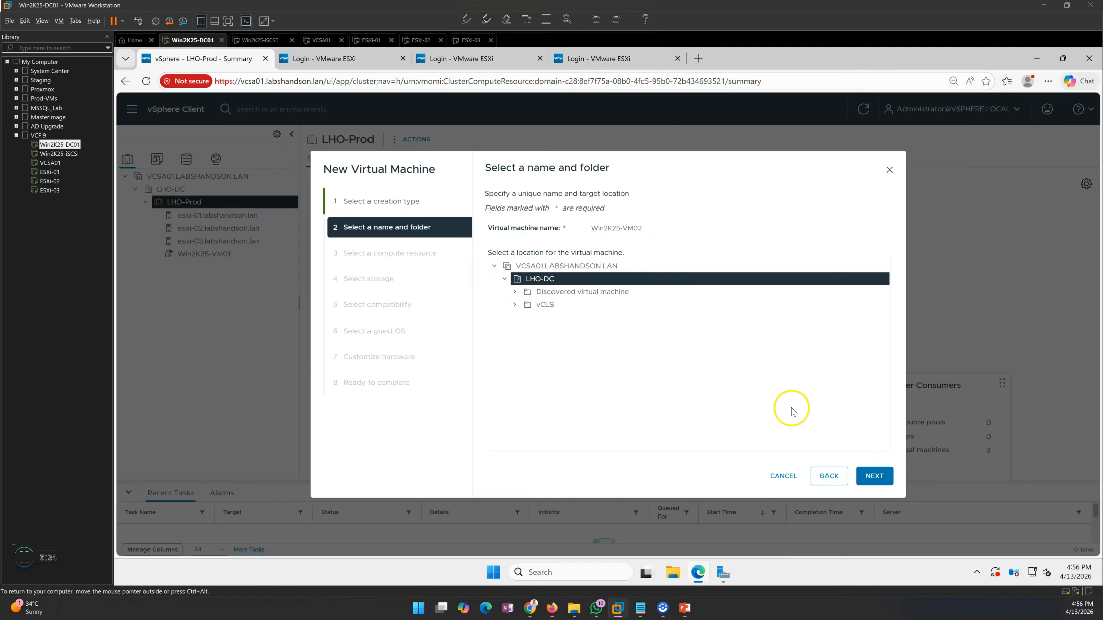
{"action": "left_click", "coordinate": [874, 475]}
- Choose the LHO-Prod cluster as the VM's compute resource
{"action": "left_click", "coordinate": [500, 220]}
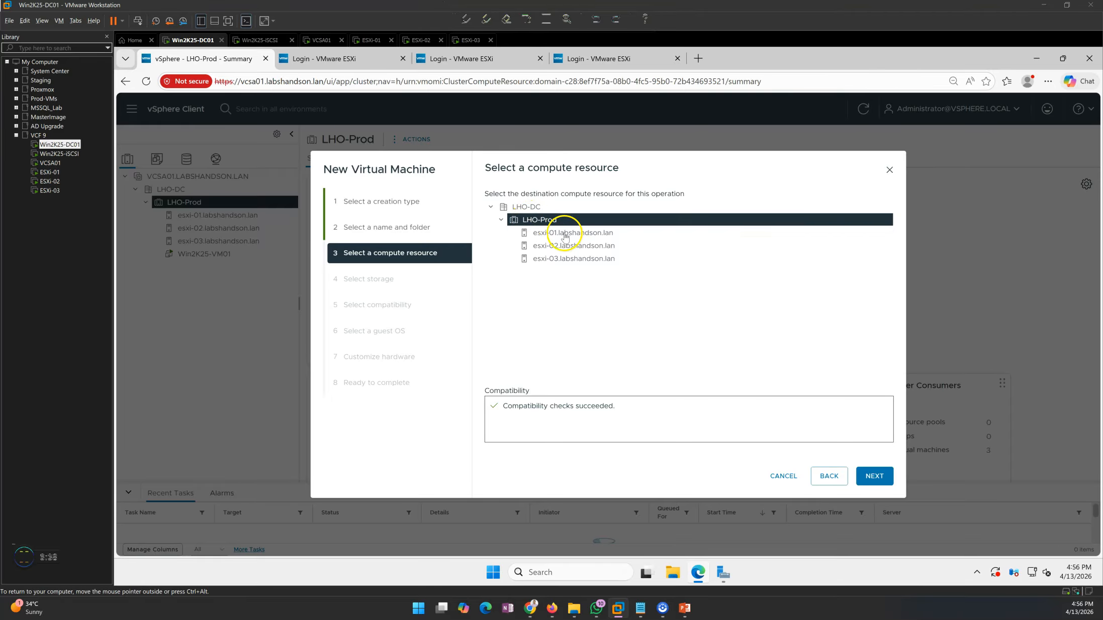
{"action": "left_click", "coordinate": [555, 247]}
{"action": "left_click", "coordinate": [553, 232]}
{"action": "left_click", "coordinate": [527, 220]}
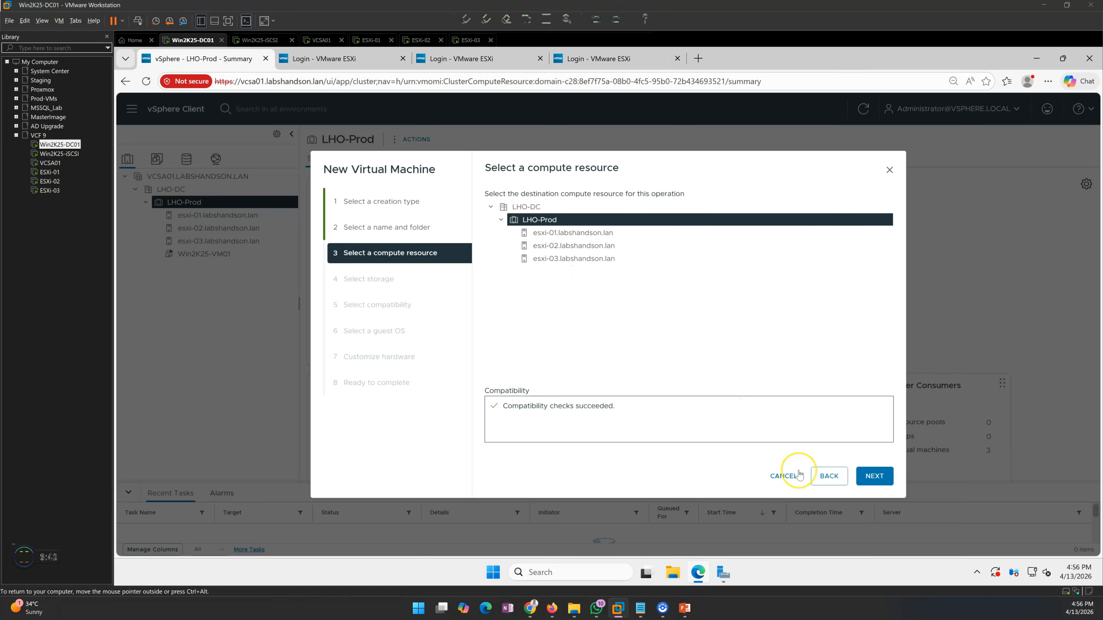
{"action": "left_click", "coordinate": [874, 477]}
- Store the VM on Prod-DatastoreCluster, keep ESXi 9.0 compatibility, and set guest OS to Windows Server 2025 (64-bit)
{"action": "left_click", "coordinate": [875, 476]}
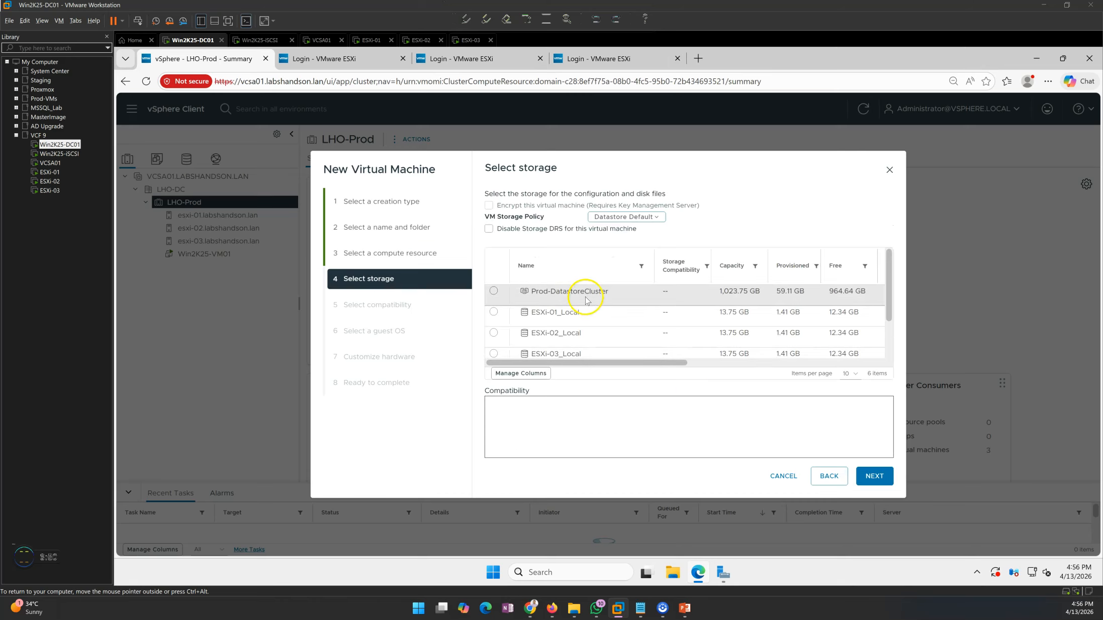
{"action": "left_click", "coordinate": [493, 291]}
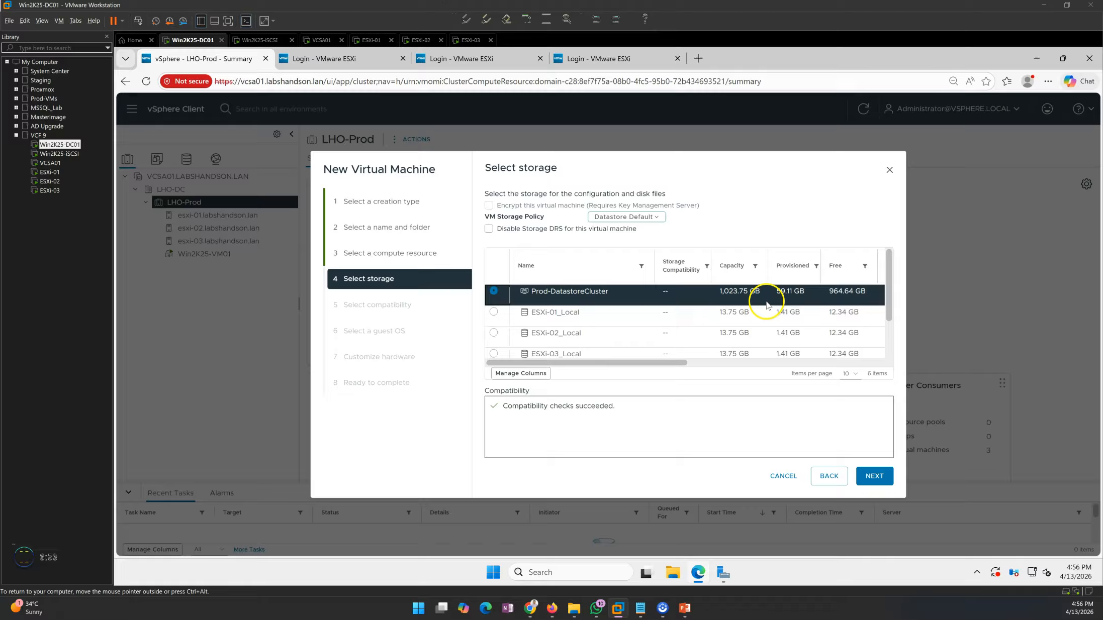
{"action": "left_click", "coordinate": [874, 477]}
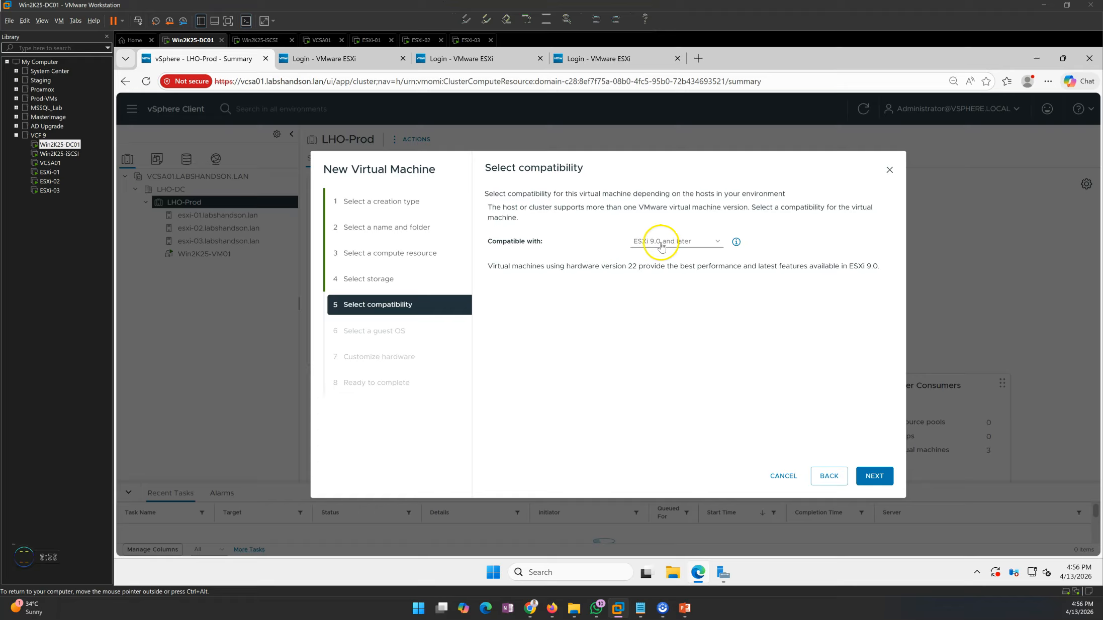
{"action": "left_click", "coordinate": [877, 476]}
{"action": "left_click", "coordinate": [652, 281]}
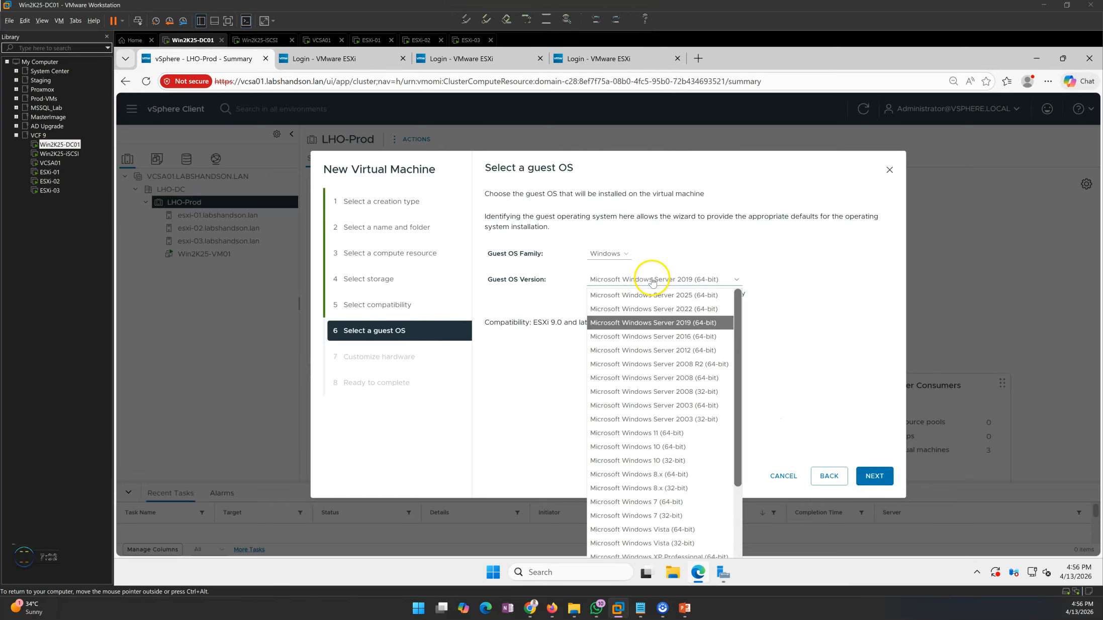
{"action": "left_click", "coordinate": [653, 295]}
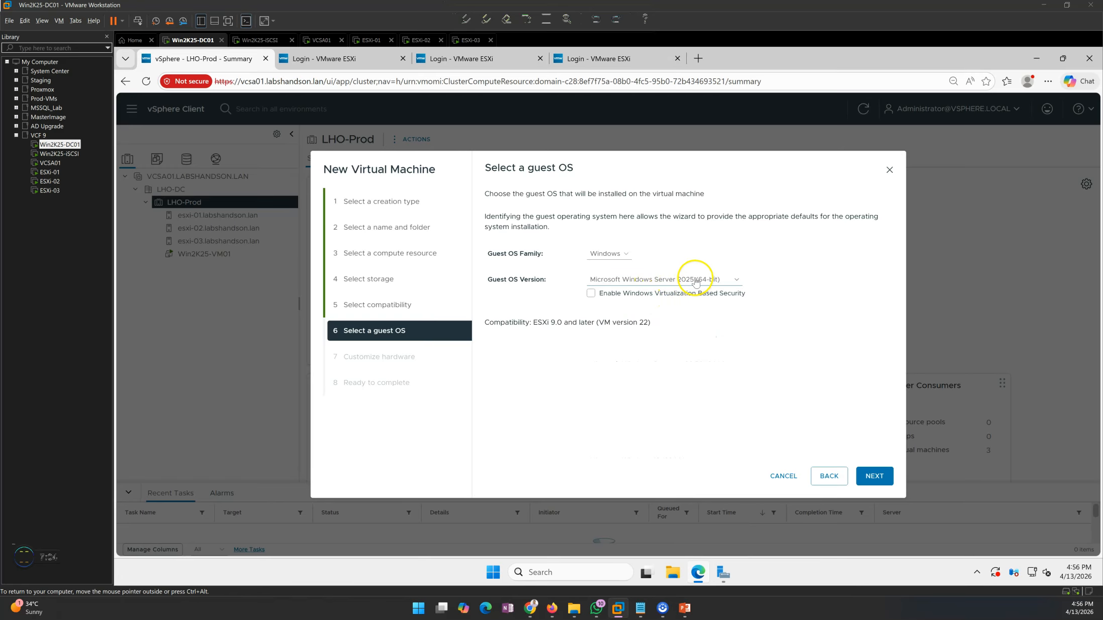
{"action": "left_click", "coordinate": [876, 478]}
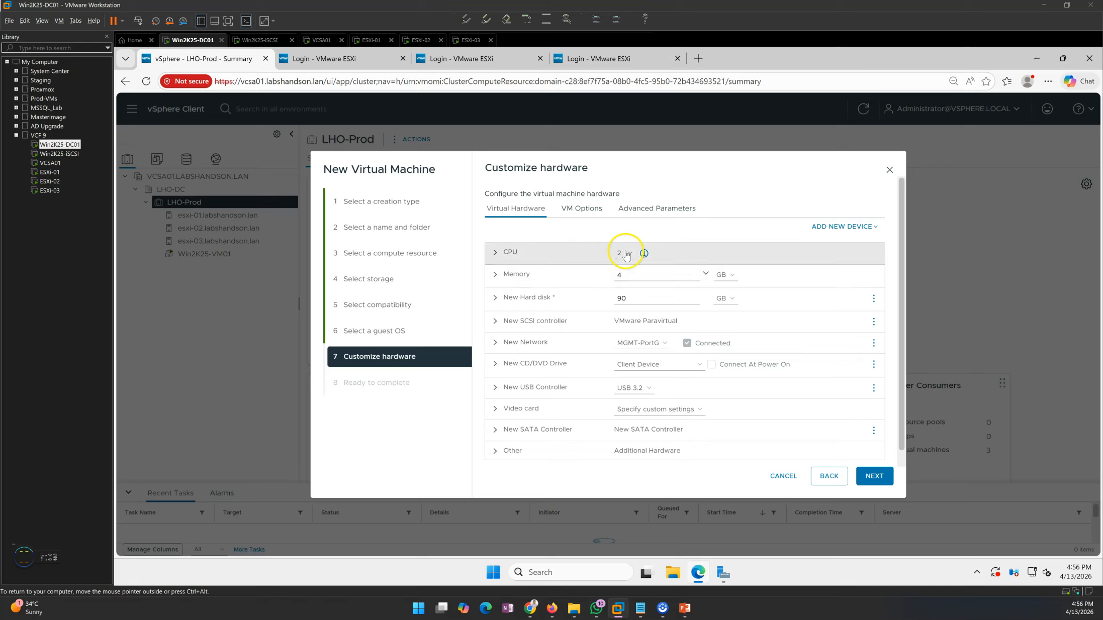
- Give the VM 4 CPUs, 8 GB of memory and a 50 GB hard disk
{"action": "left_click", "coordinate": [631, 255]}
{"action": "left_click", "coordinate": [622, 310]}
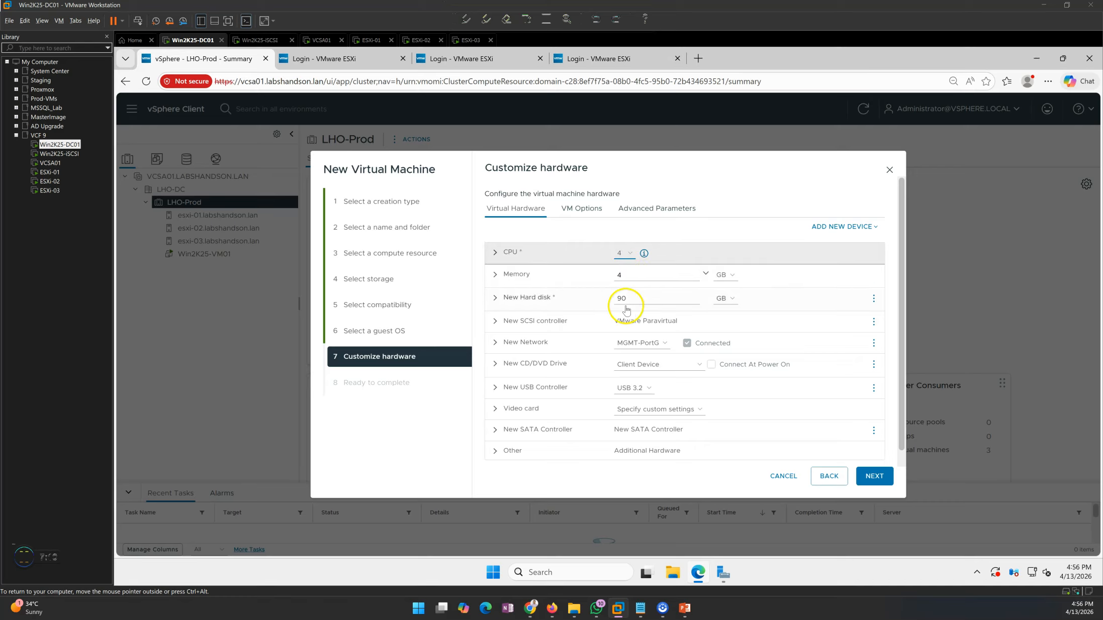
{"action": "left_click", "coordinate": [633, 274]}
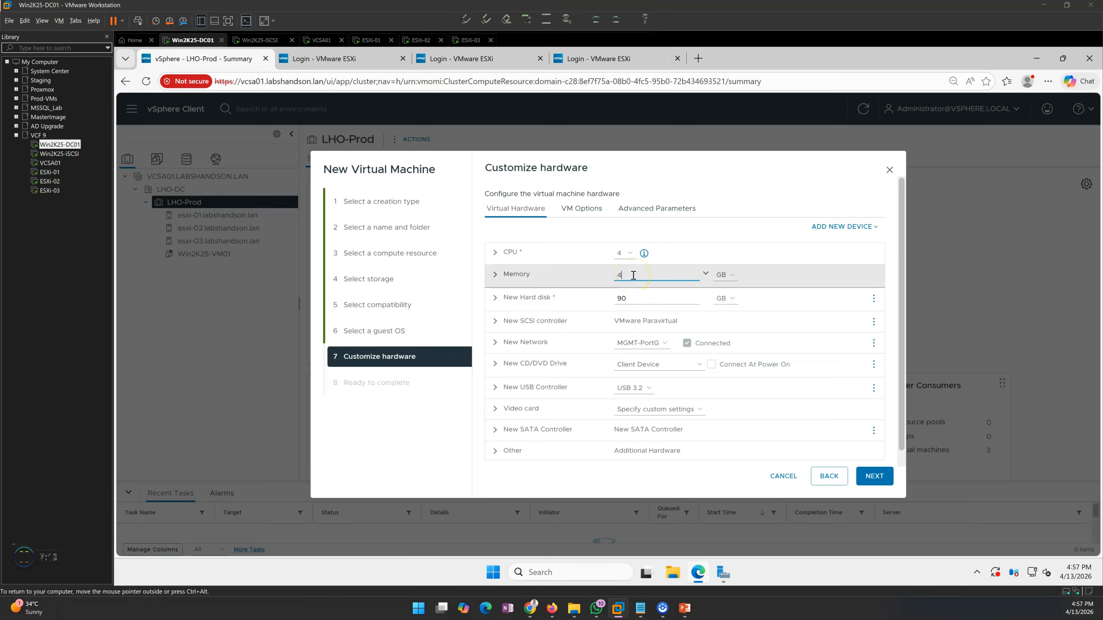
{"action": "left_click_drag", "start_coordinate": [631, 298], "coordinate": [568, 299]}
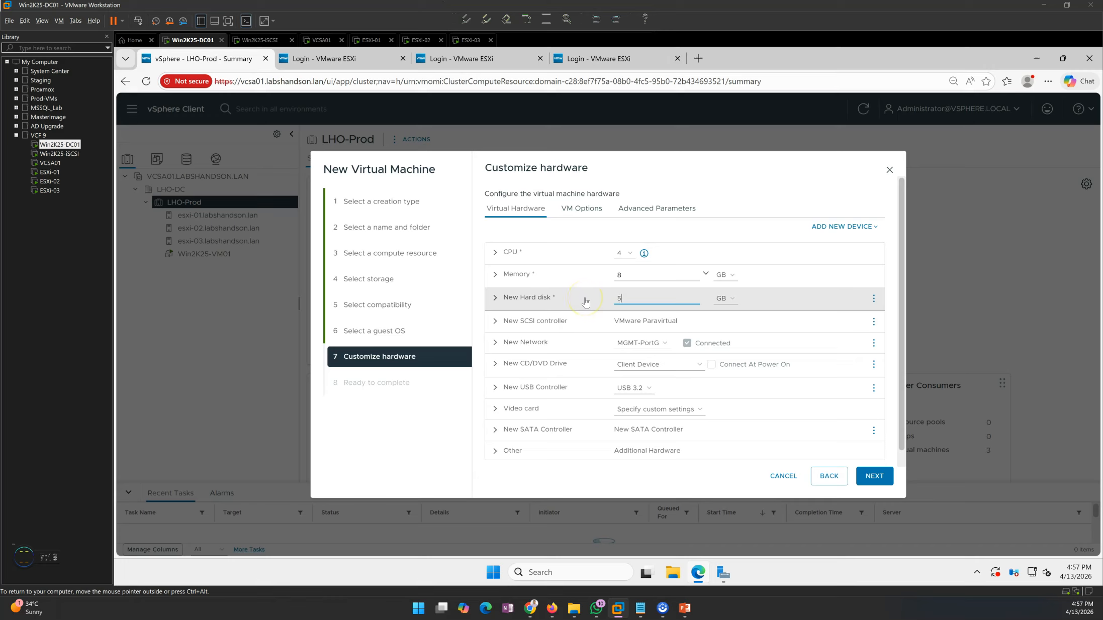
{"action": "left_click", "coordinate": [495, 253]}
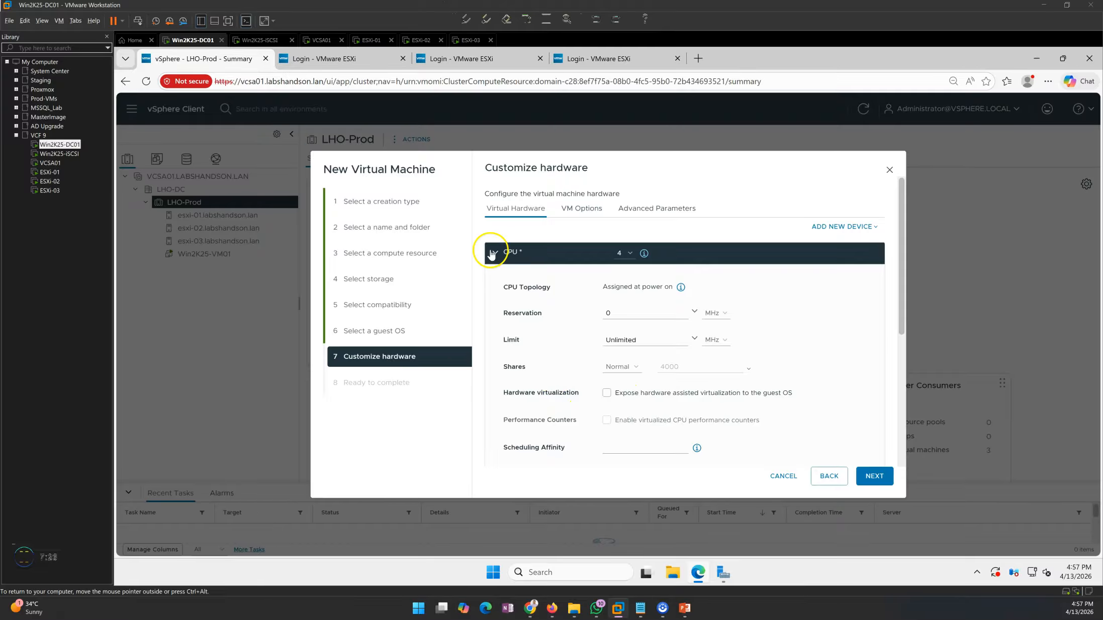
{"action": "left_click", "coordinate": [491, 253]}
{"action": "left_click", "coordinate": [497, 276]}
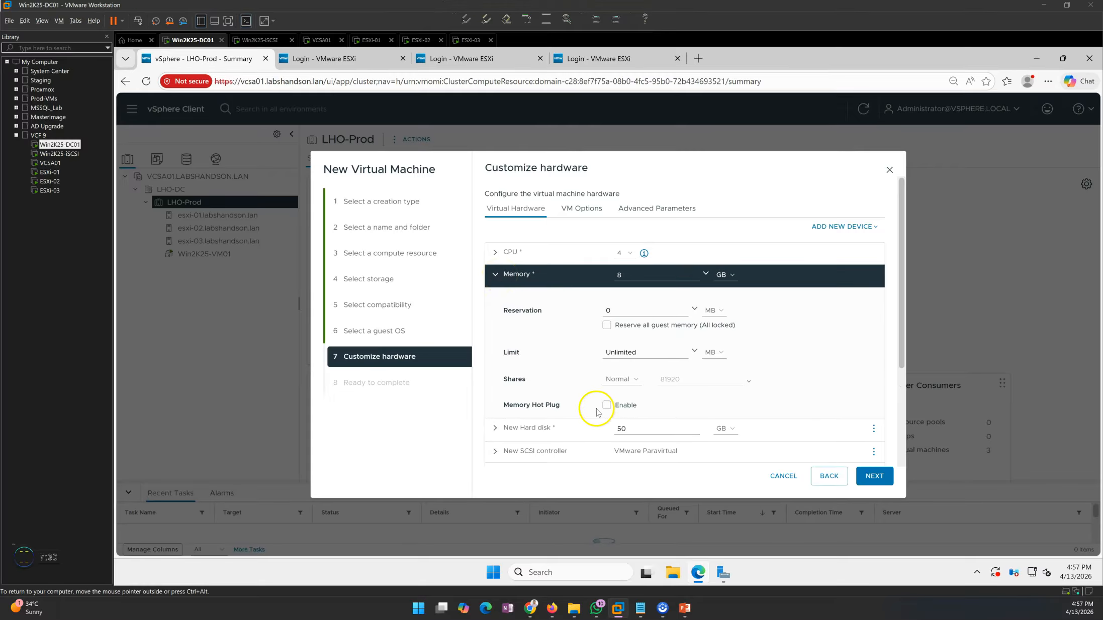
{"action": "left_click", "coordinate": [495, 275]}
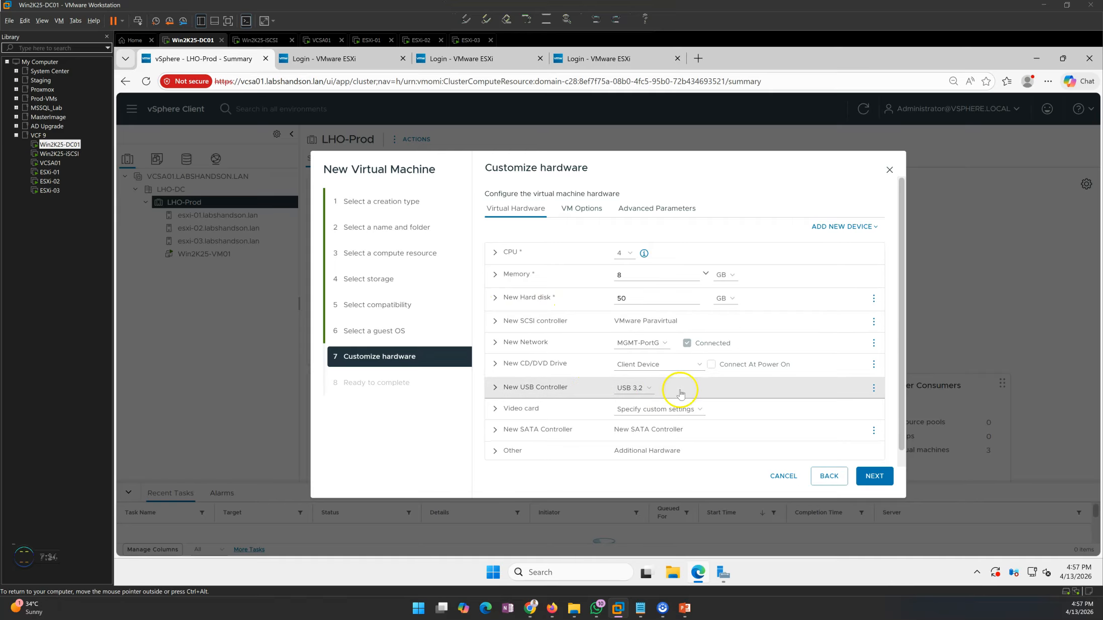
- Remove the USB controller from the new VM
{"action": "left_click", "coordinate": [873, 388]}
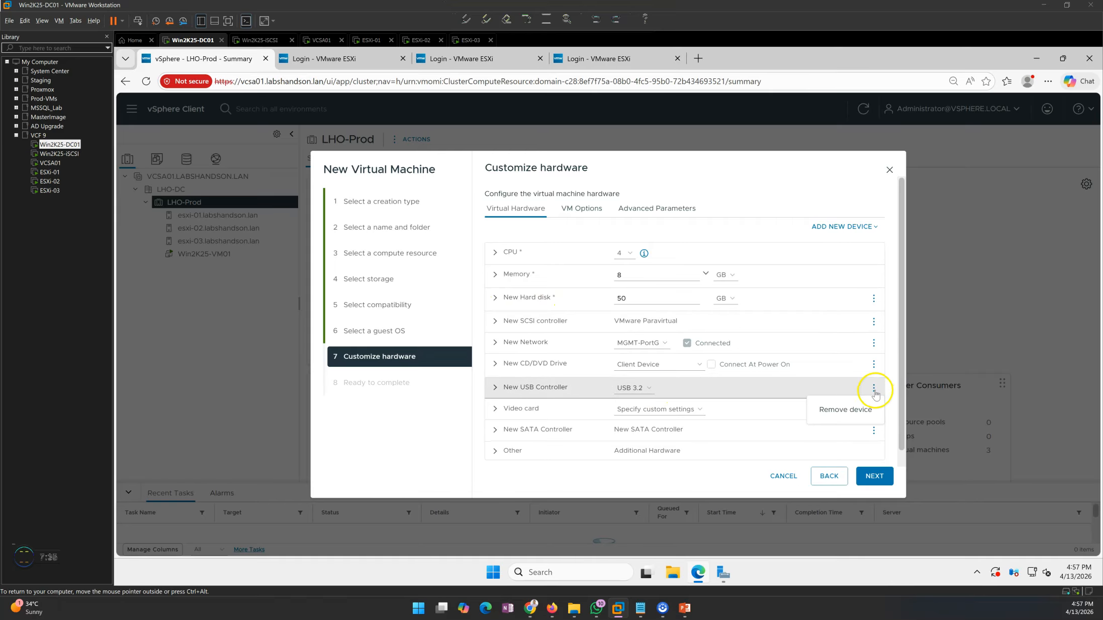
{"action": "left_click", "coordinate": [848, 410]}
{"action": "left_click", "coordinate": [687, 393]}
- Mount the Windows Server 2025 ISO from VMWare-DS01 > ISO on the CD/DVD drive, connected at power on
{"action": "left_click", "coordinate": [669, 416]}
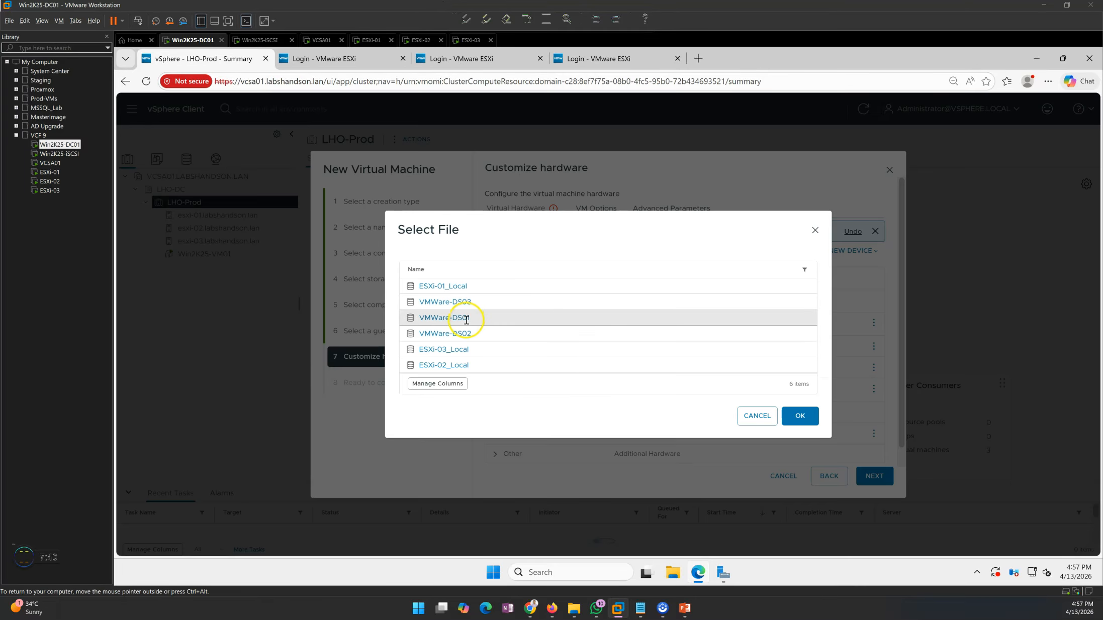
{"action": "left_click", "coordinate": [443, 318]}
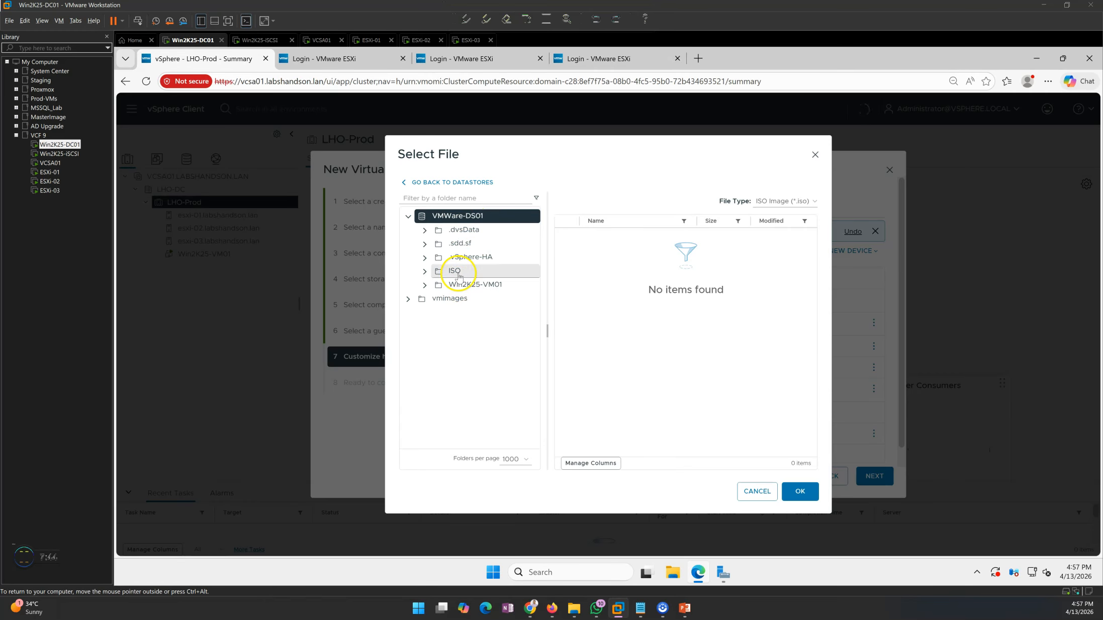
{"action": "left_click", "coordinate": [461, 275]}
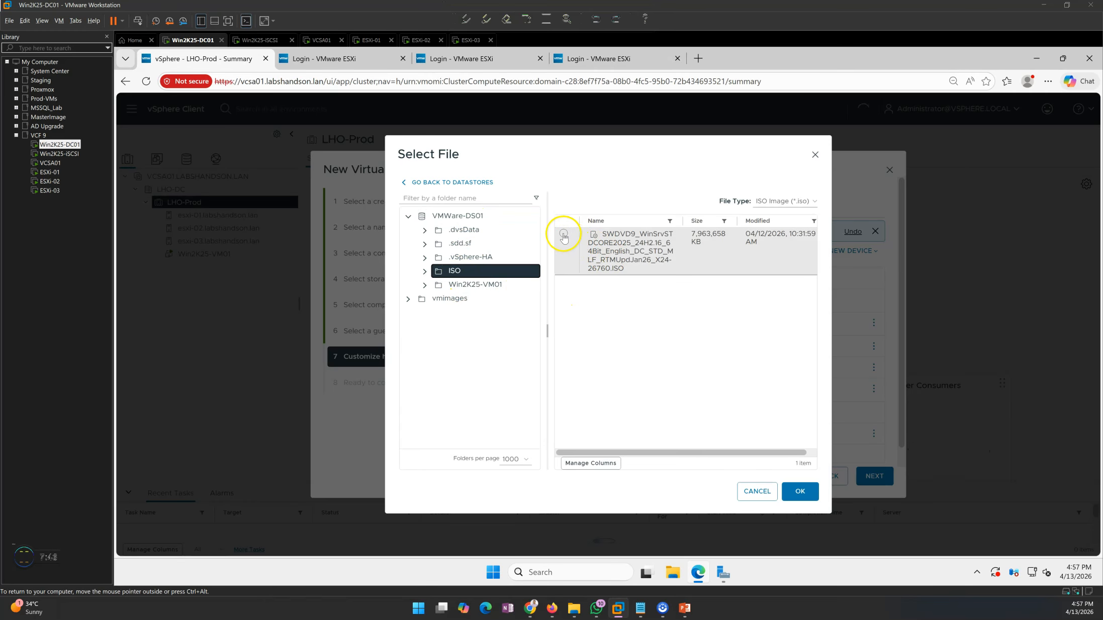
{"action": "left_click", "coordinate": [563, 234]}
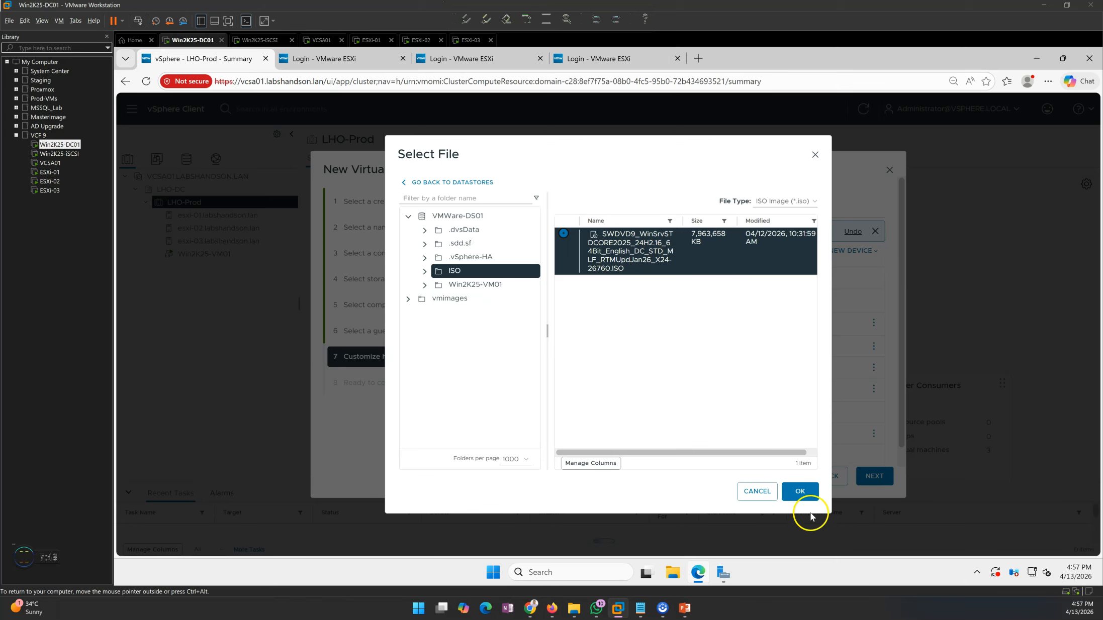
{"action": "left_click", "coordinate": [801, 492]}
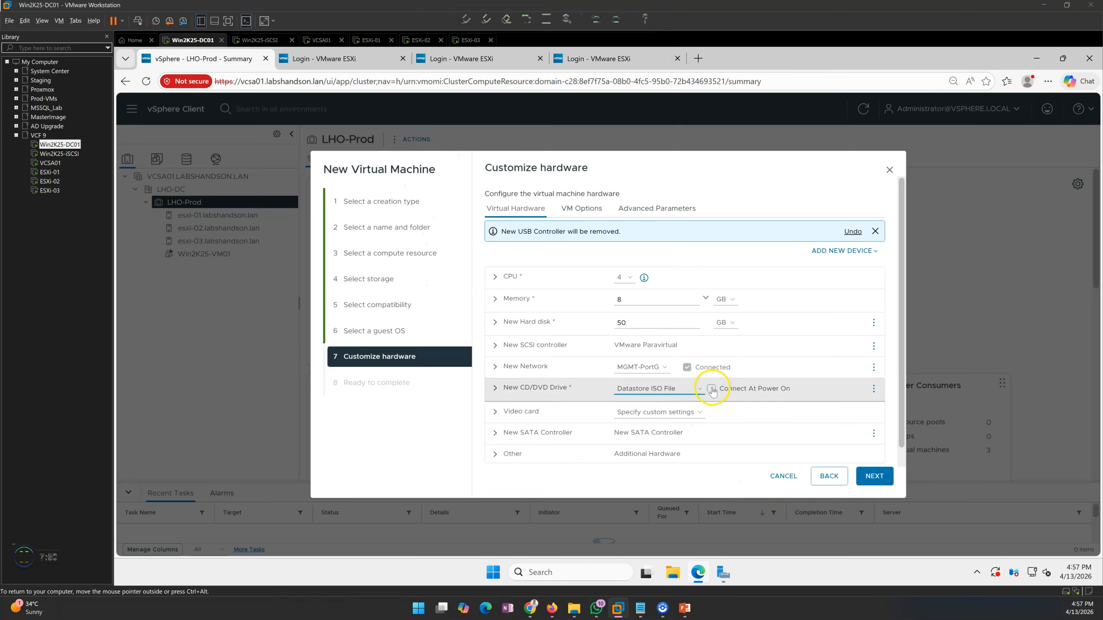
{"action": "scroll", "coordinate": [900, 378], "scroll_direction": "down", "scroll_amount": 1}
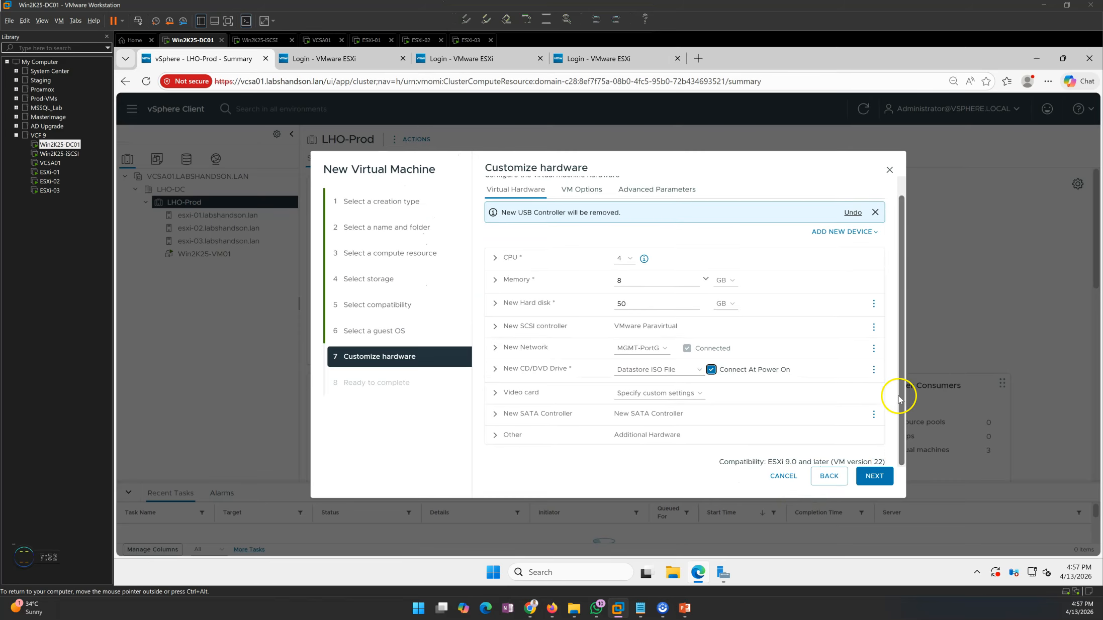
{"action": "left_click", "coordinate": [875, 477]}
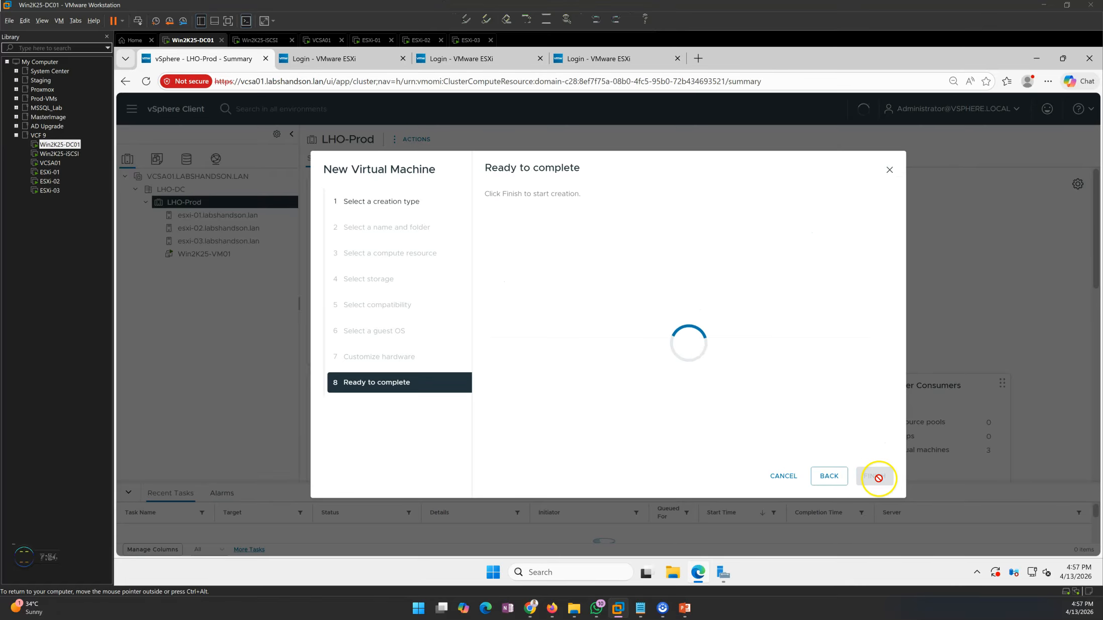
- Review the NIC 1 network value and return to the Customize hardware page
{"action": "scroll", "coordinate": [648, 321], "scroll_direction": "down", "scroll_amount": 2}
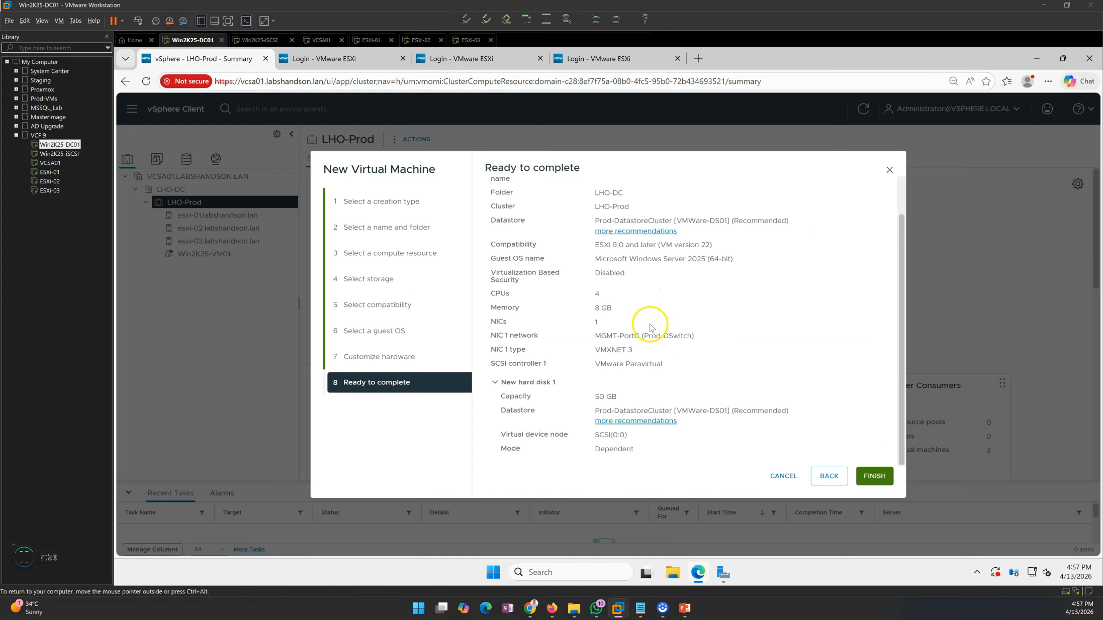
{"action": "scroll", "coordinate": [655, 381], "scroll_direction": "up", "scroll_amount": 2}
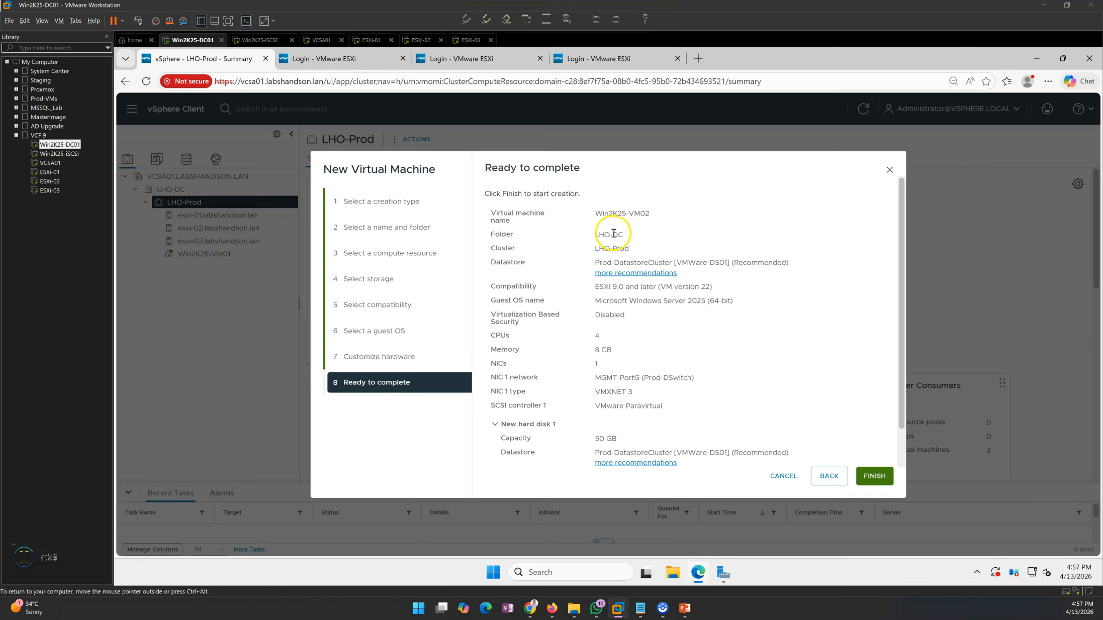
{"action": "left_click_drag", "start_coordinate": [601, 378], "coordinate": [671, 378]}
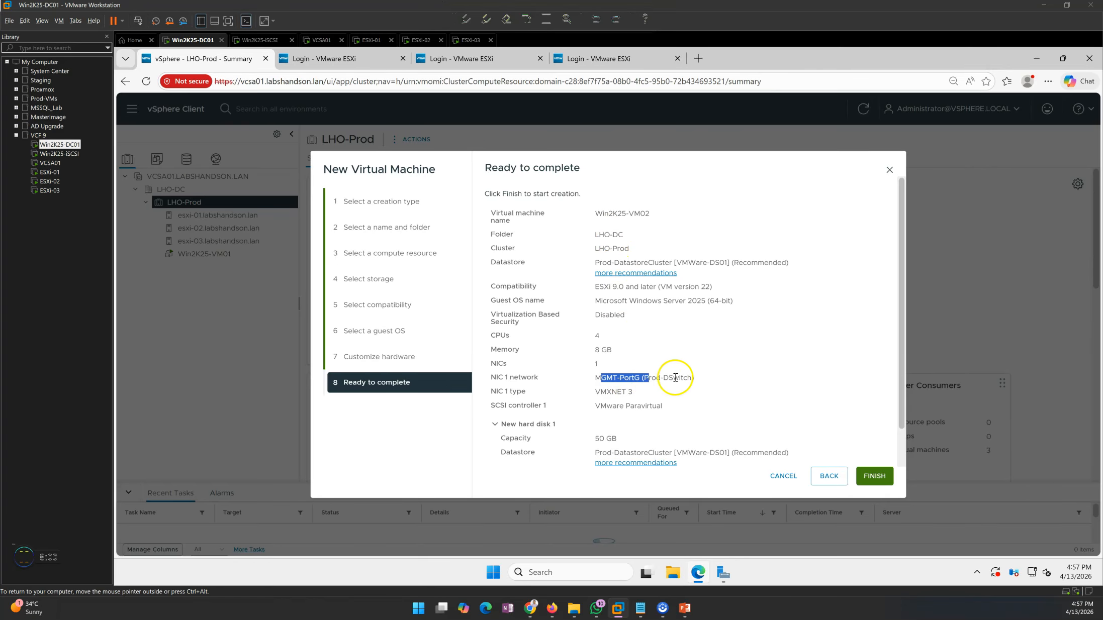
{"action": "triple_click", "coordinate": [630, 377]}
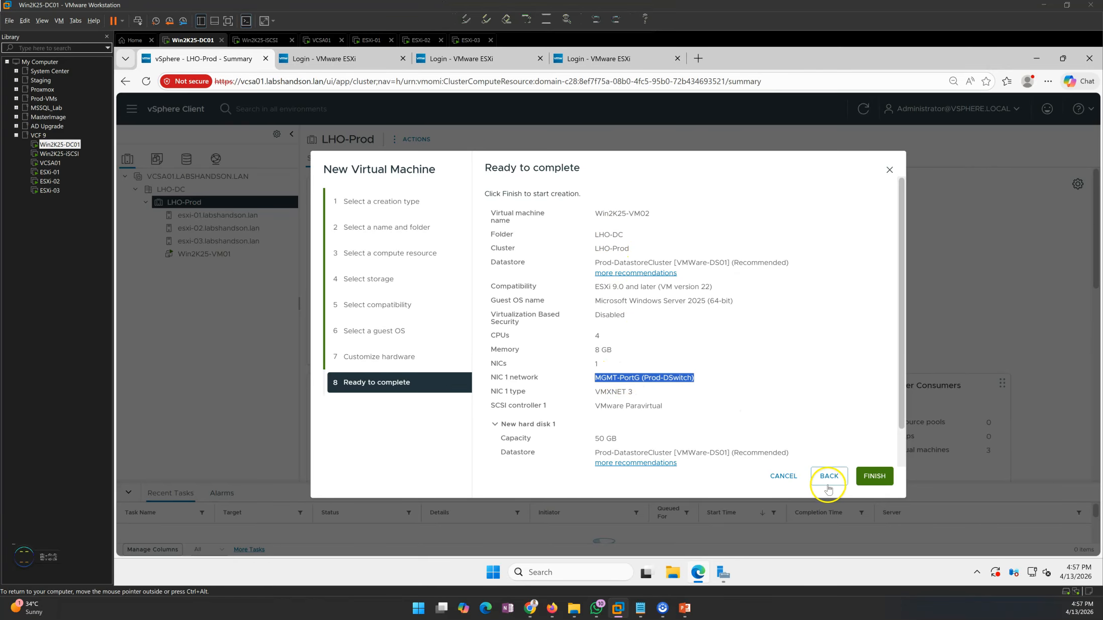
{"action": "left_click", "coordinate": [829, 476]}
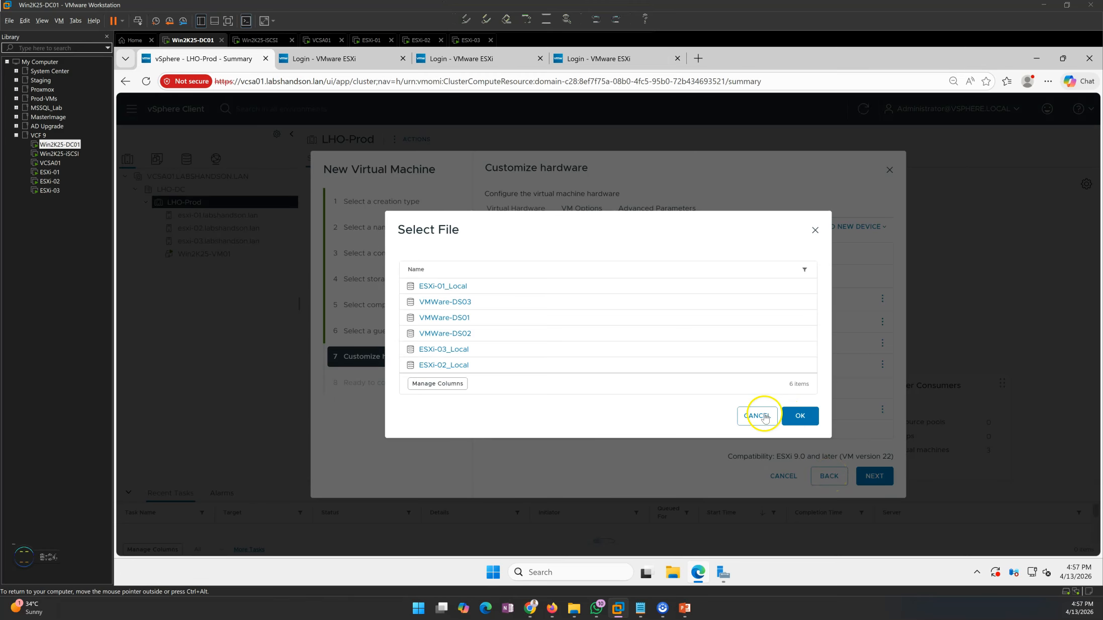
{"action": "left_click", "coordinate": [756, 413]}
{"action": "left_click", "coordinate": [829, 476]}
{"action": "left_click", "coordinate": [874, 476]}
- Switch the new network adapter from MGMT-PortG to VMNet-PortG
{"action": "left_click", "coordinate": [756, 416]}
{"action": "left_click", "coordinate": [652, 344]}
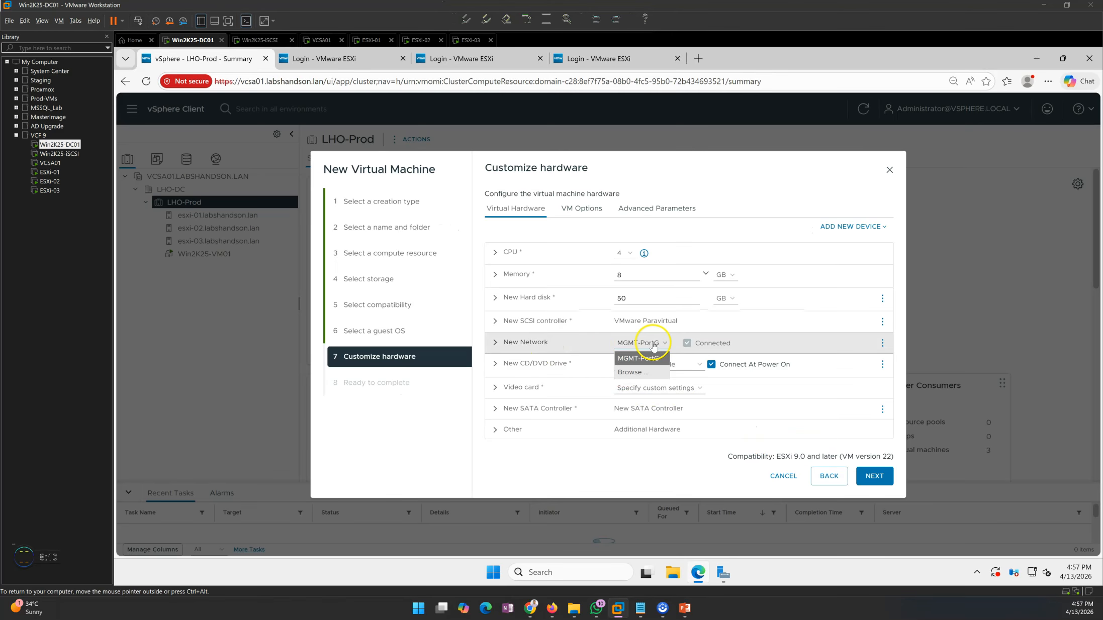
{"action": "left_click", "coordinate": [633, 372]}
{"action": "left_click", "coordinate": [495, 300]}
{"action": "left_click", "coordinate": [725, 427]}
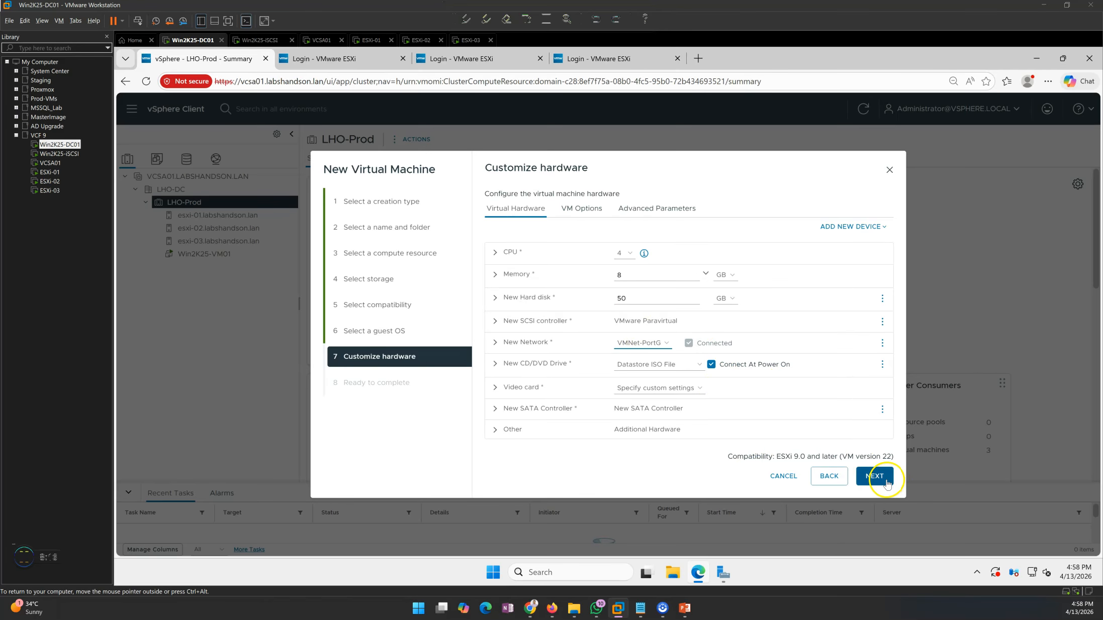
- Review the Win2K25-VM02 summary (8 GB memory, 50 GB disk, VMXNET 3 adapter) and finish creating it
{"action": "left_click", "coordinate": [883, 484]}
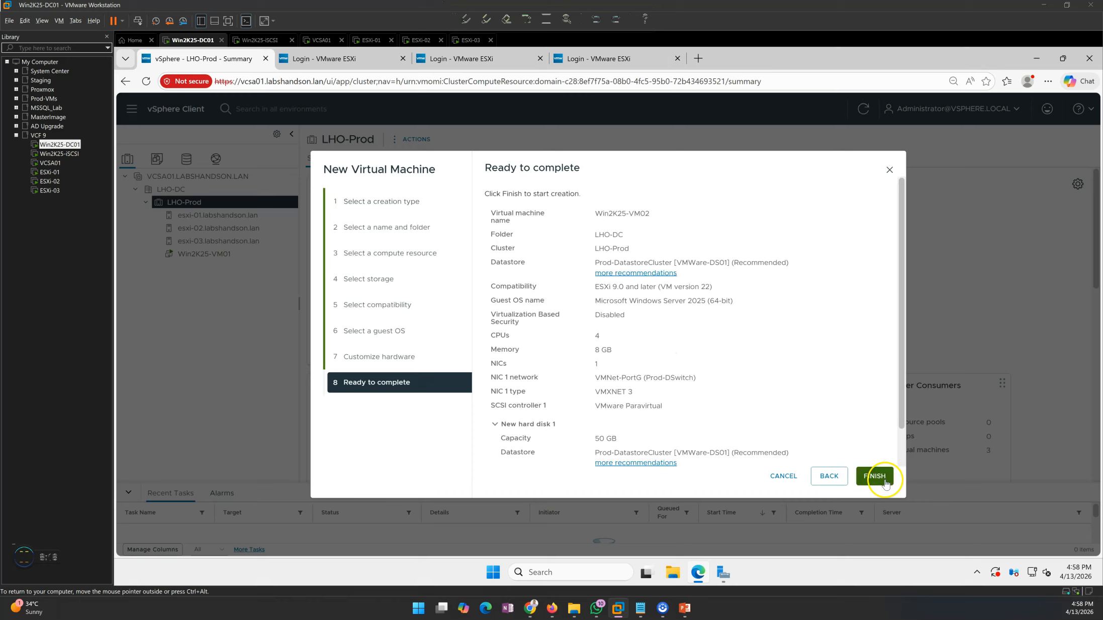
{"action": "scroll", "coordinate": [669, 380], "scroll_direction": "down", "scroll_amount": 2}
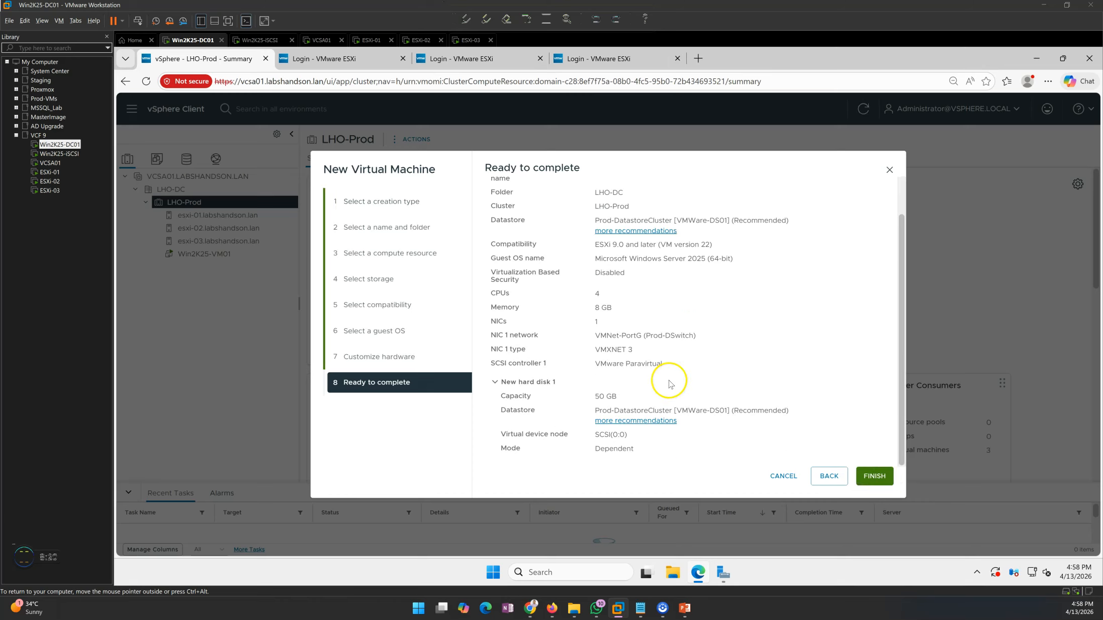
{"action": "left_click_drag", "start_coordinate": [654, 409], "coordinate": [731, 409]}
{"action": "left_click", "coordinate": [674, 405]}
{"action": "left_click_drag", "start_coordinate": [600, 350], "coordinate": [649, 348]}
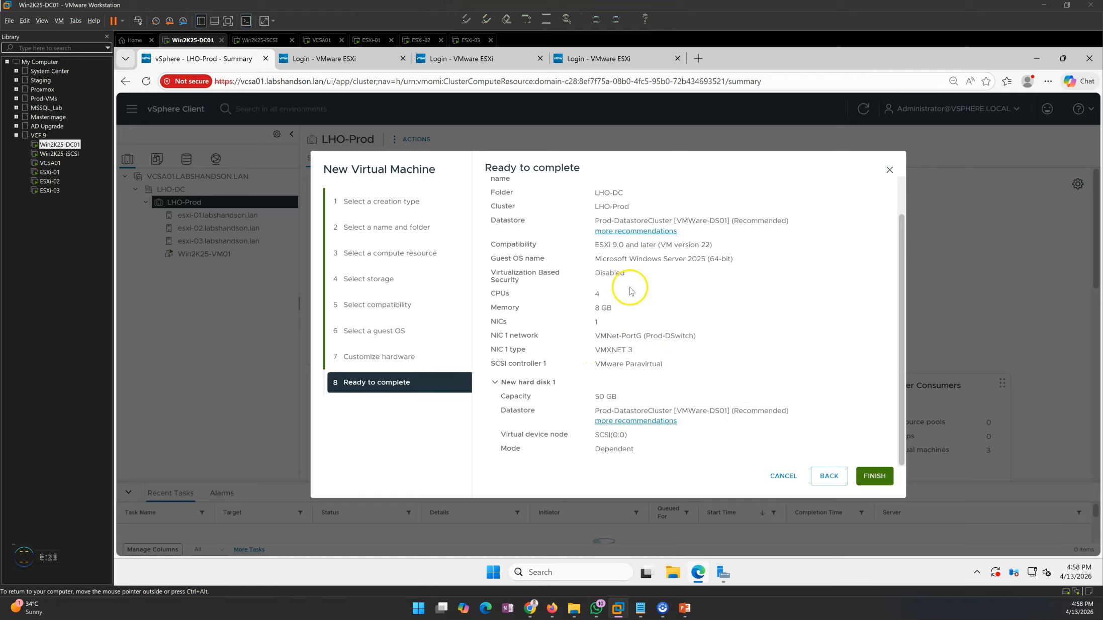
{"action": "left_click_drag", "start_coordinate": [590, 306], "coordinate": [657, 309]}
{"action": "left_click", "coordinate": [660, 337]}
{"action": "left_click_drag", "start_coordinate": [593, 397], "coordinate": [623, 396]}
{"action": "left_click", "coordinate": [872, 477]}
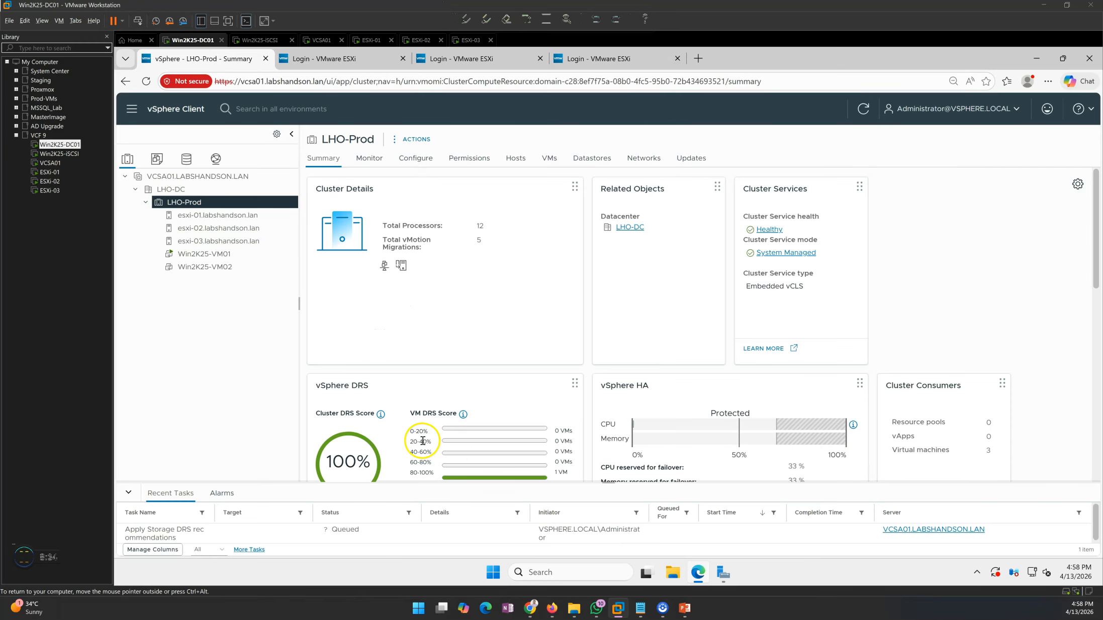
- Enlarge Recent Tasks to check the Apply Storage DRS task, then view Win2K25-VM02's summary
{"action": "left_click_drag", "start_coordinate": [608, 482], "coordinate": [596, 387]}
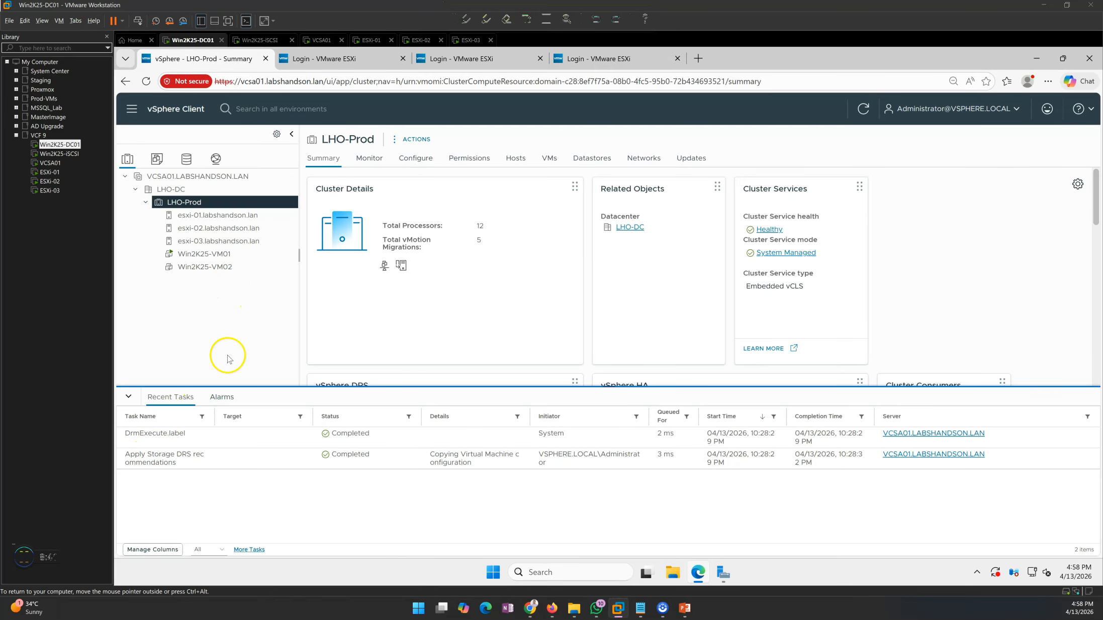
{"action": "left_click", "coordinate": [153, 456]}
{"action": "left_click_drag", "start_coordinate": [153, 456], "coordinate": [200, 456]}
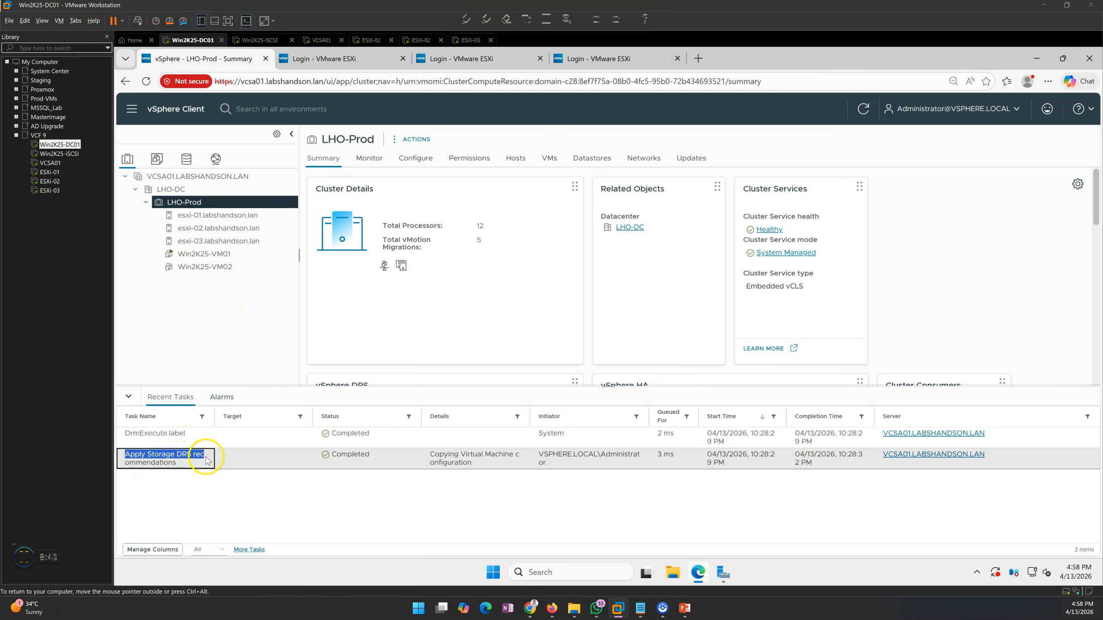
{"action": "left_click", "coordinate": [201, 484]}
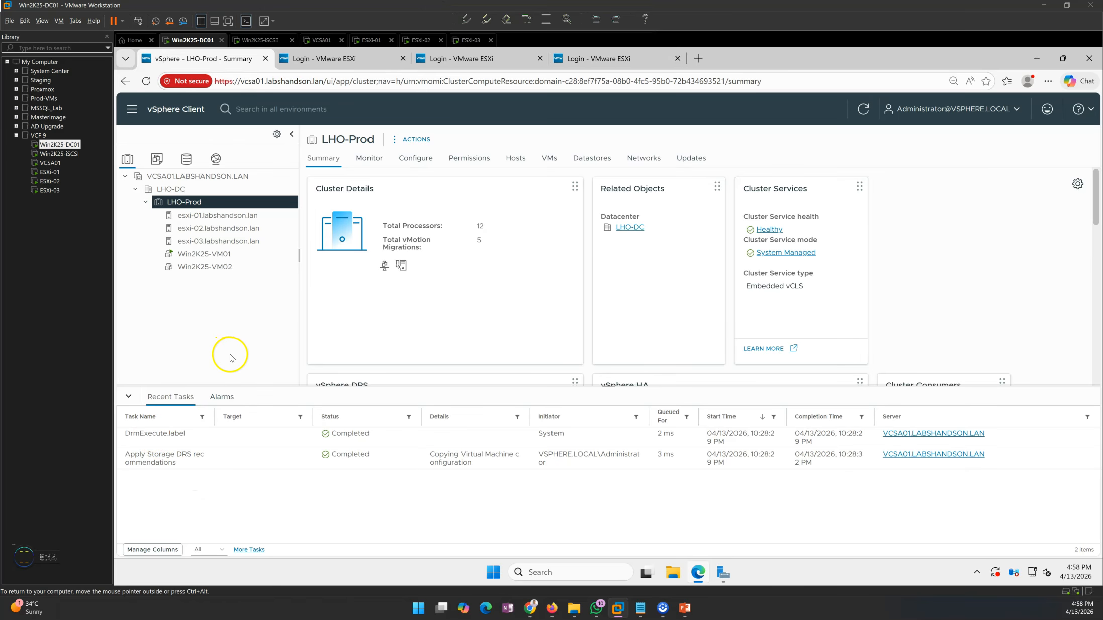
{"action": "left_click", "coordinate": [221, 266]}
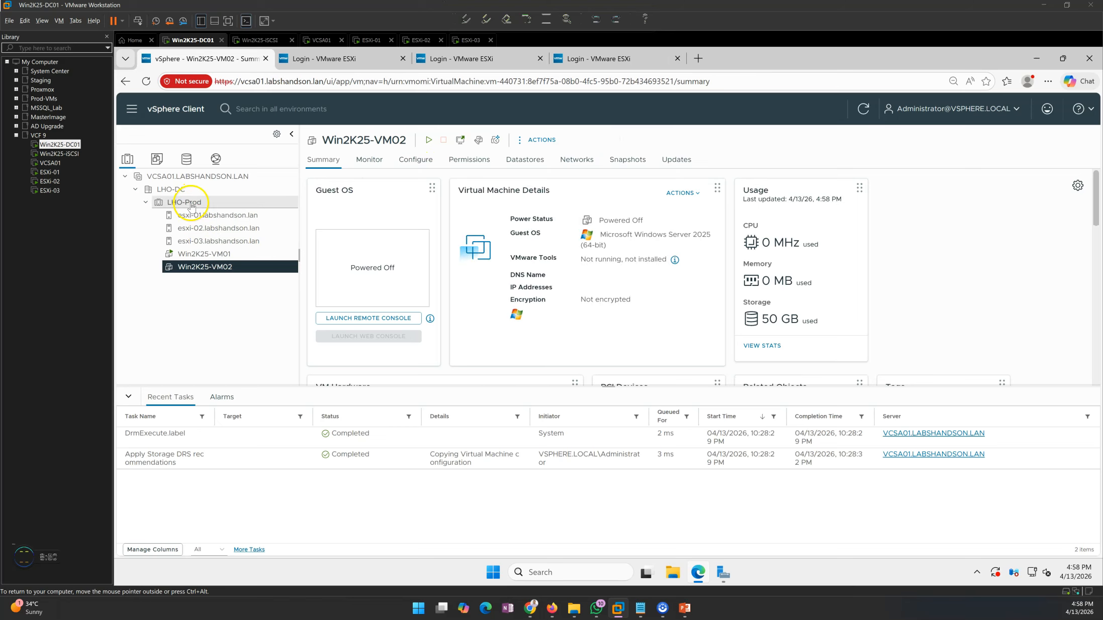
{"action": "left_click", "coordinate": [128, 396]}
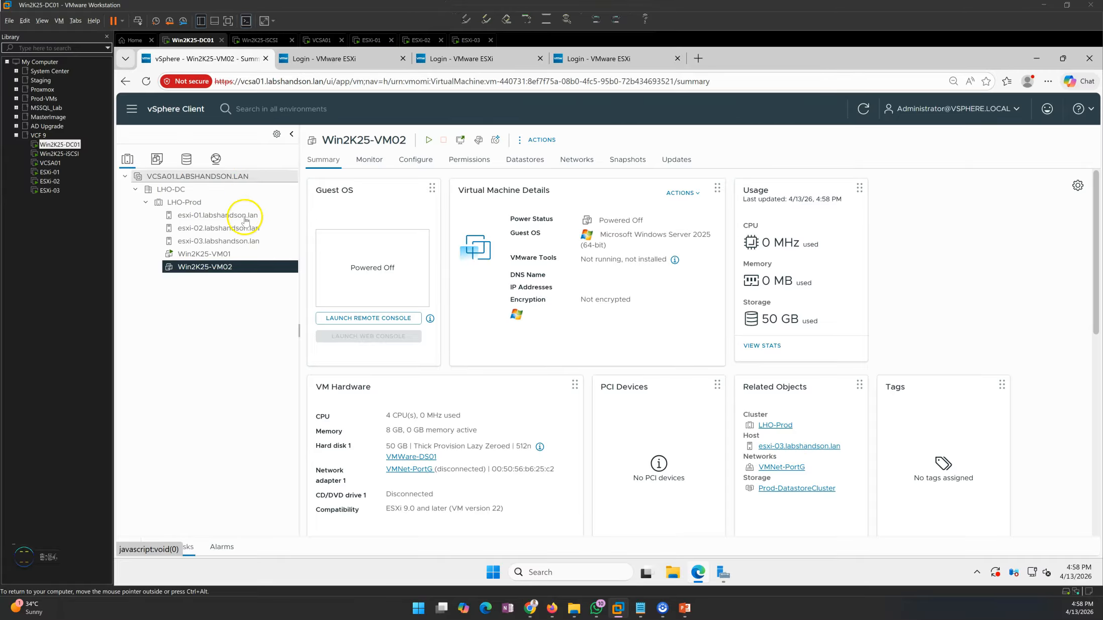
- Browse Win2K25-VM01 and LHO-Prod's VMs and Hosts tabs, then bring up Win2K25-VM02's actions
{"action": "left_click", "coordinate": [220, 255]}
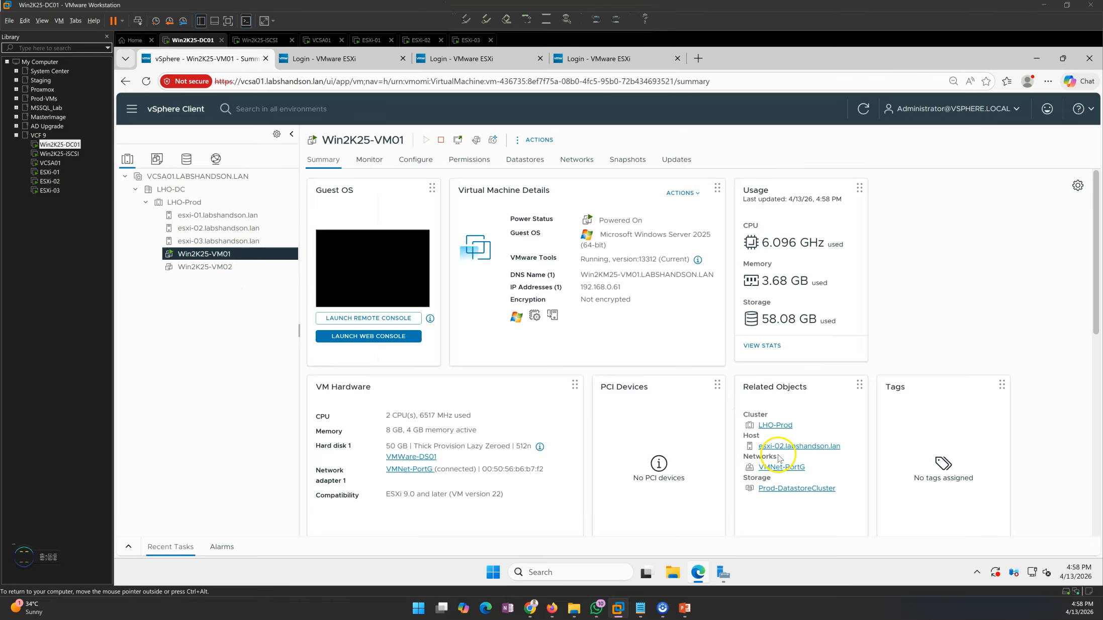
{"action": "left_click", "coordinate": [180, 202]}
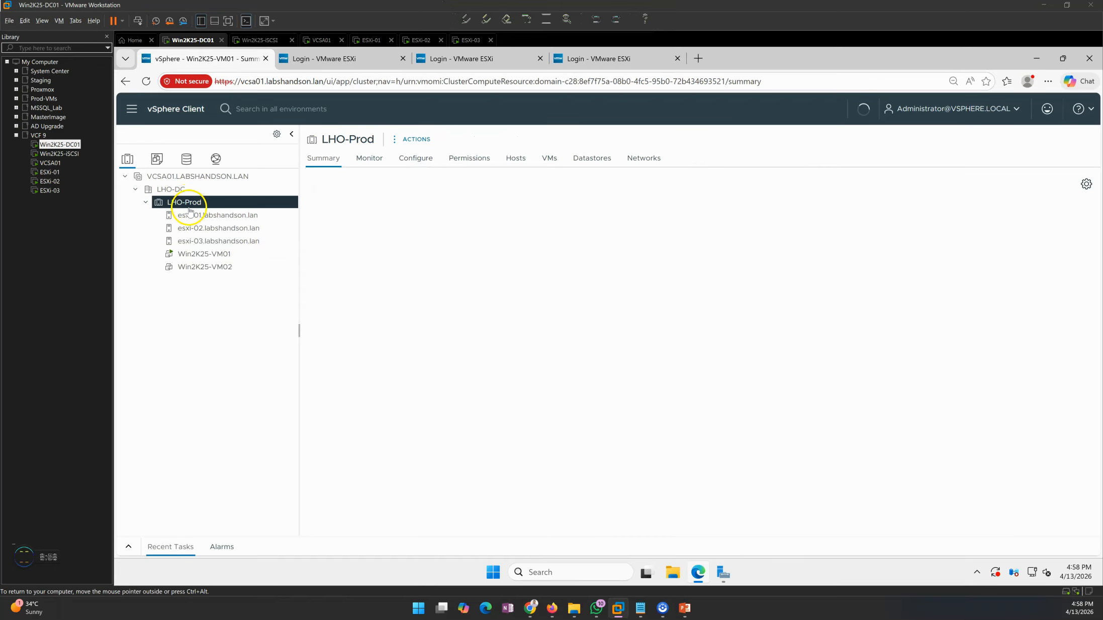
{"action": "left_click", "coordinate": [548, 157]}
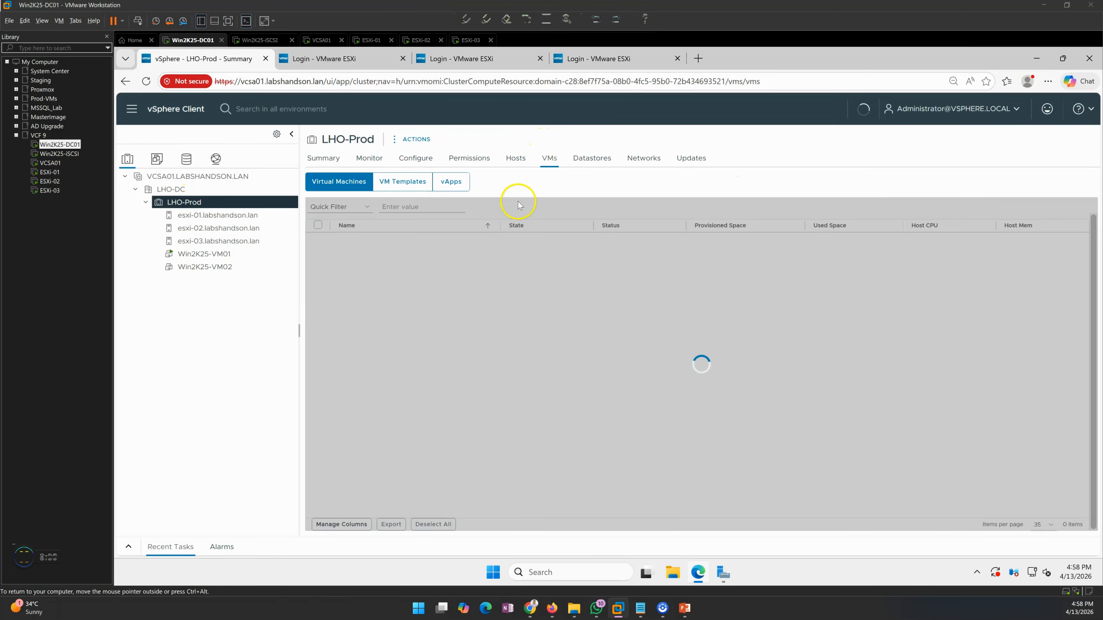
{"action": "left_click", "coordinate": [514, 158]}
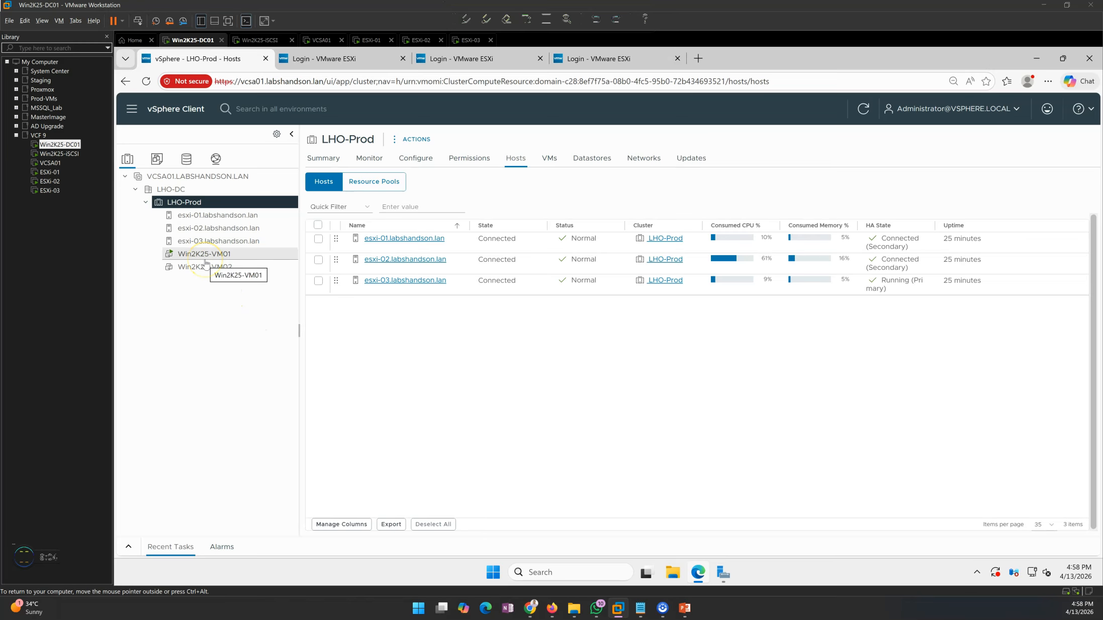
{"action": "left_click", "coordinate": [206, 269]}
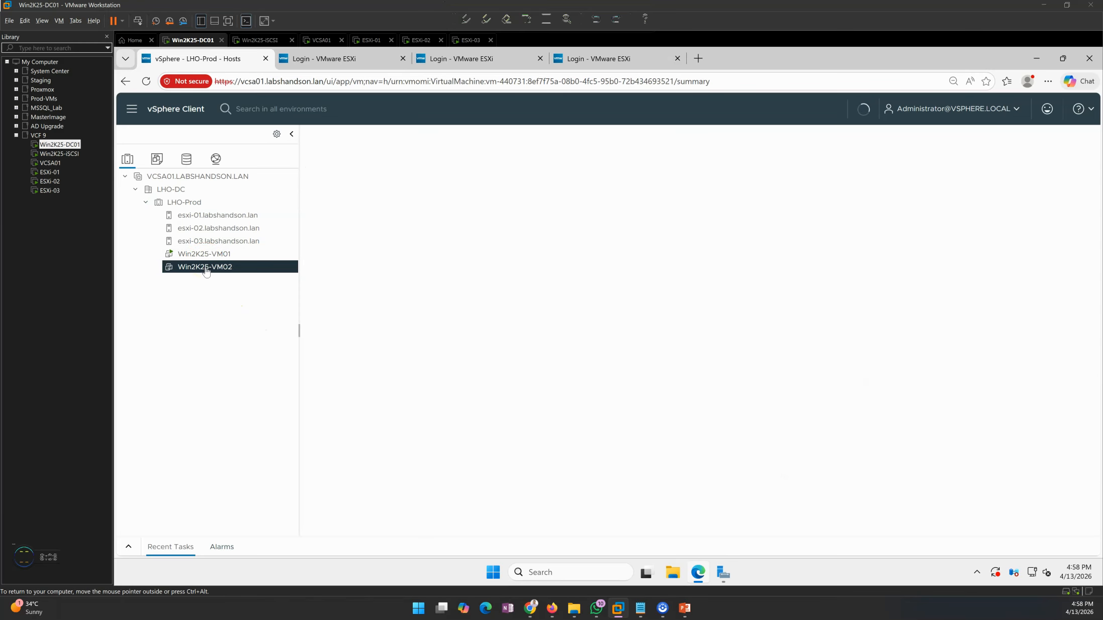
{"action": "right_click", "coordinate": [206, 269]}
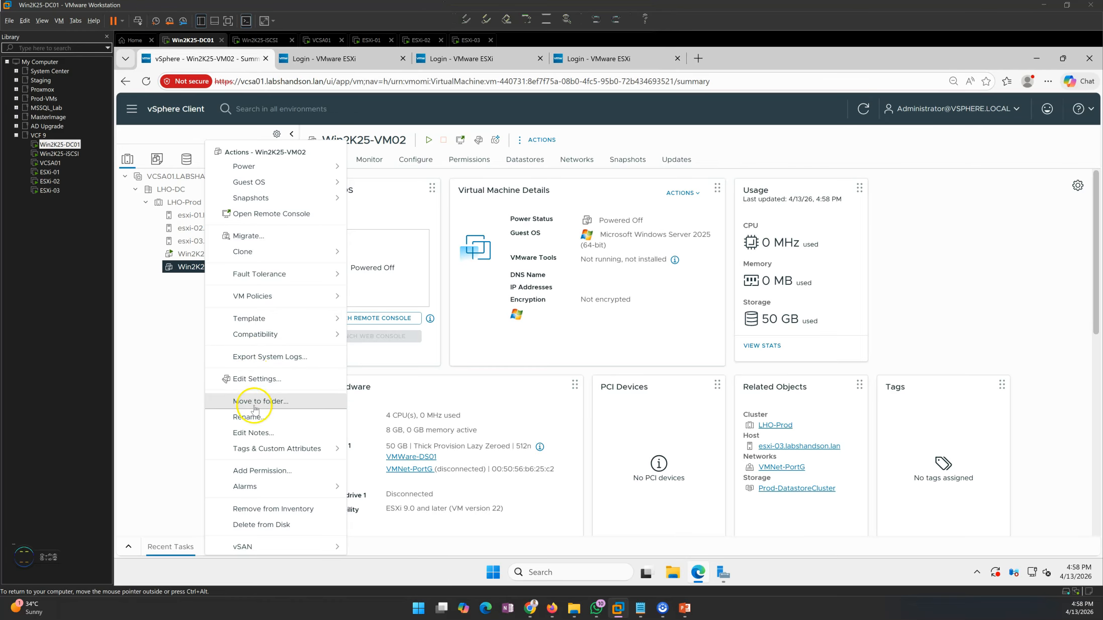
- Migrate Win2K25-VM02, compute resource only, to host esxi-02
{"action": "left_click", "coordinate": [400, 341]}
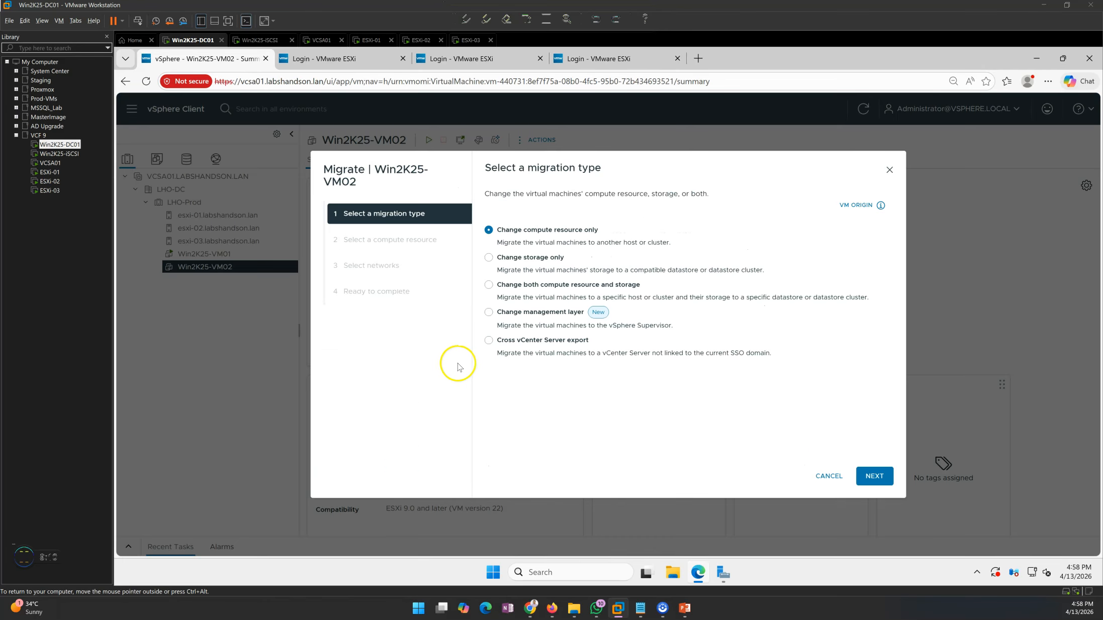
{"action": "left_click", "coordinate": [866, 477]}
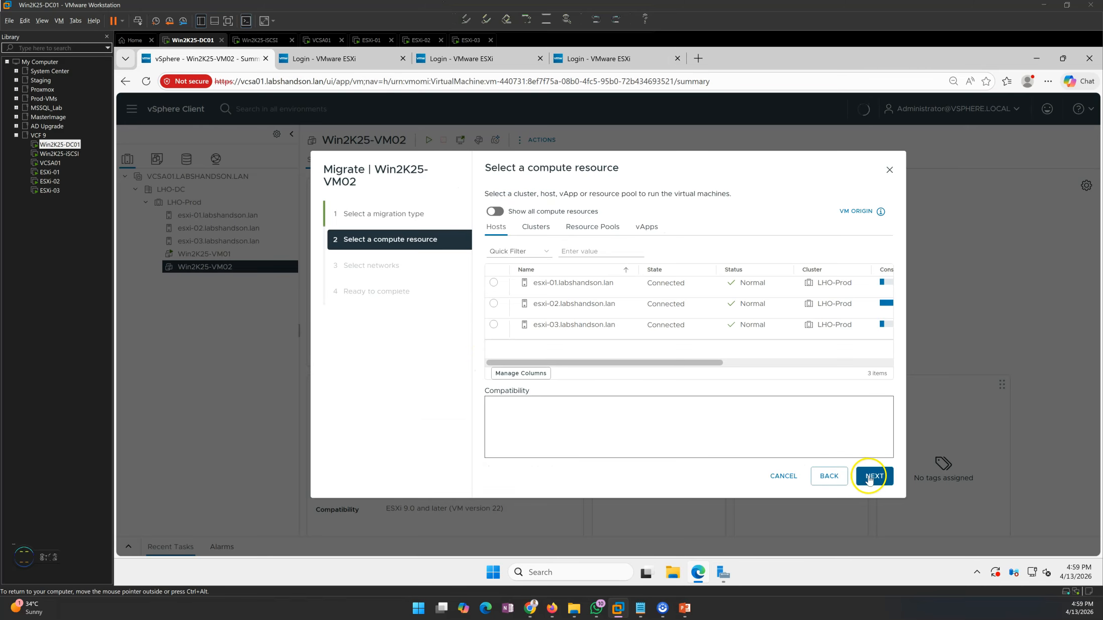
{"action": "left_click", "coordinate": [493, 303]}
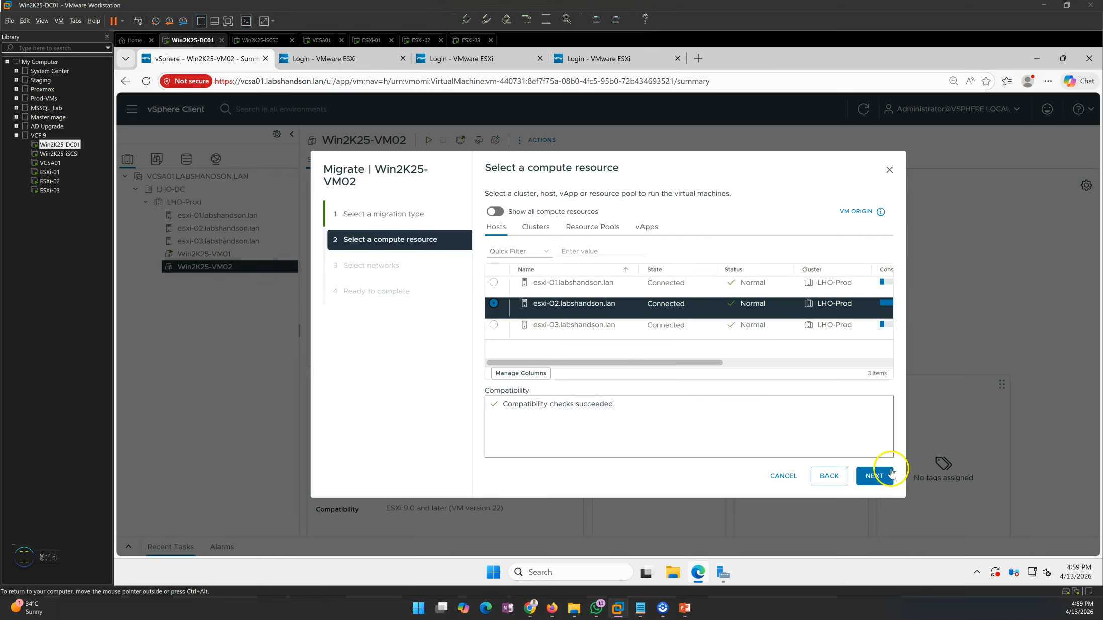
{"action": "left_click", "coordinate": [876, 476]}
{"action": "left_click", "coordinate": [878, 477]}
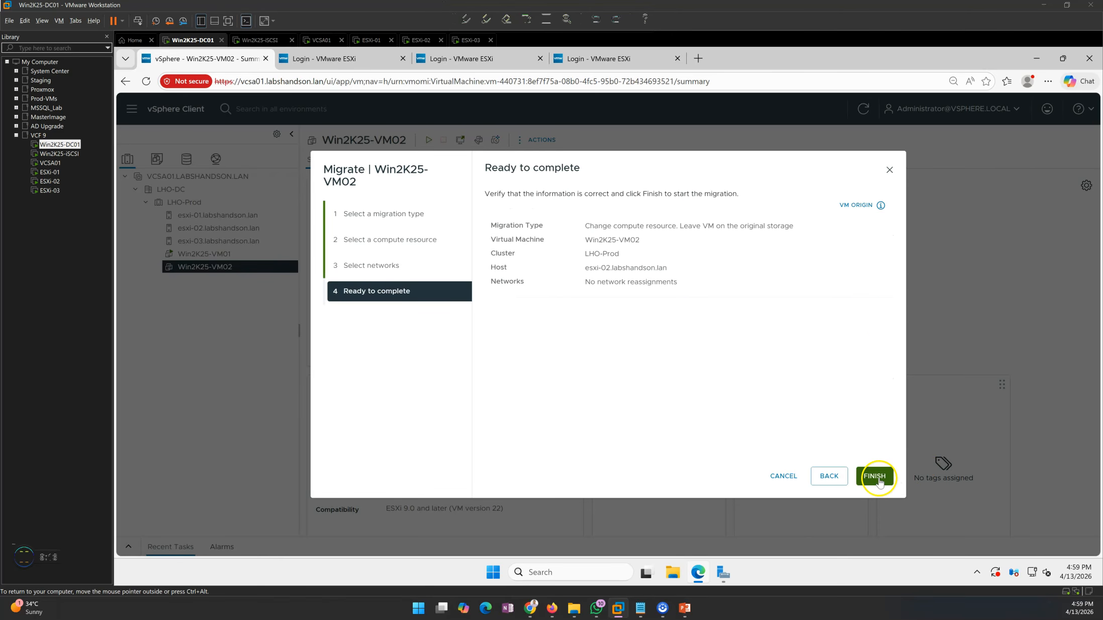
{"action": "left_click", "coordinate": [876, 476]}
- Check the migration in Recent Tasks, then view Win2K25-VM01 and LHO-Prod's hosts list
{"action": "left_click", "coordinate": [129, 549]}
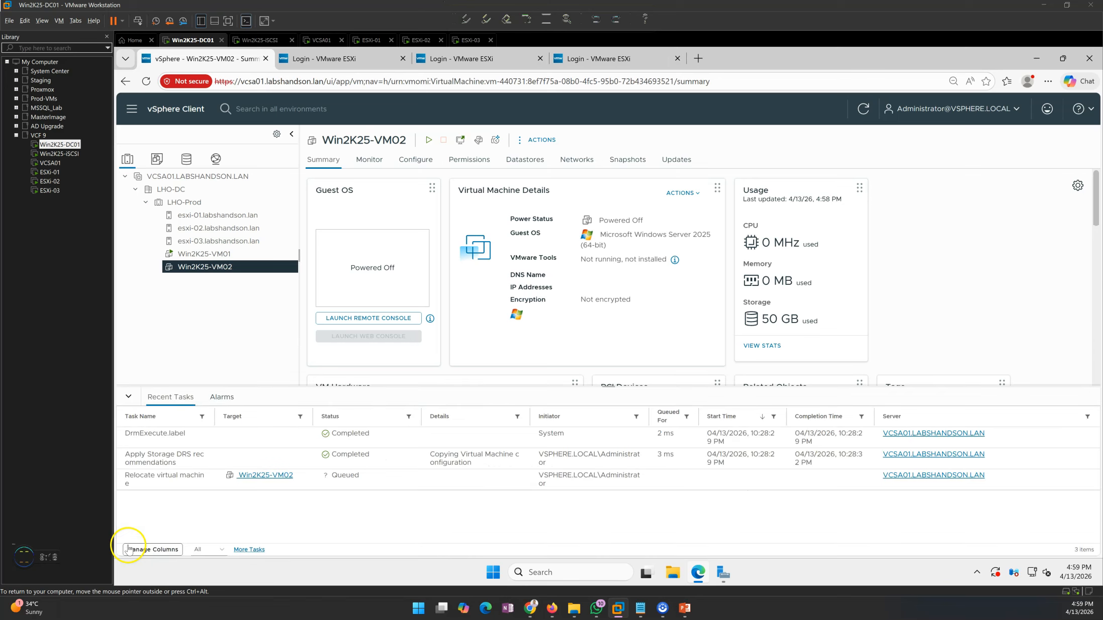
{"action": "left_click_drag", "start_coordinate": [612, 390], "coordinate": [603, 438]}
{"action": "left_click", "coordinate": [129, 445]}
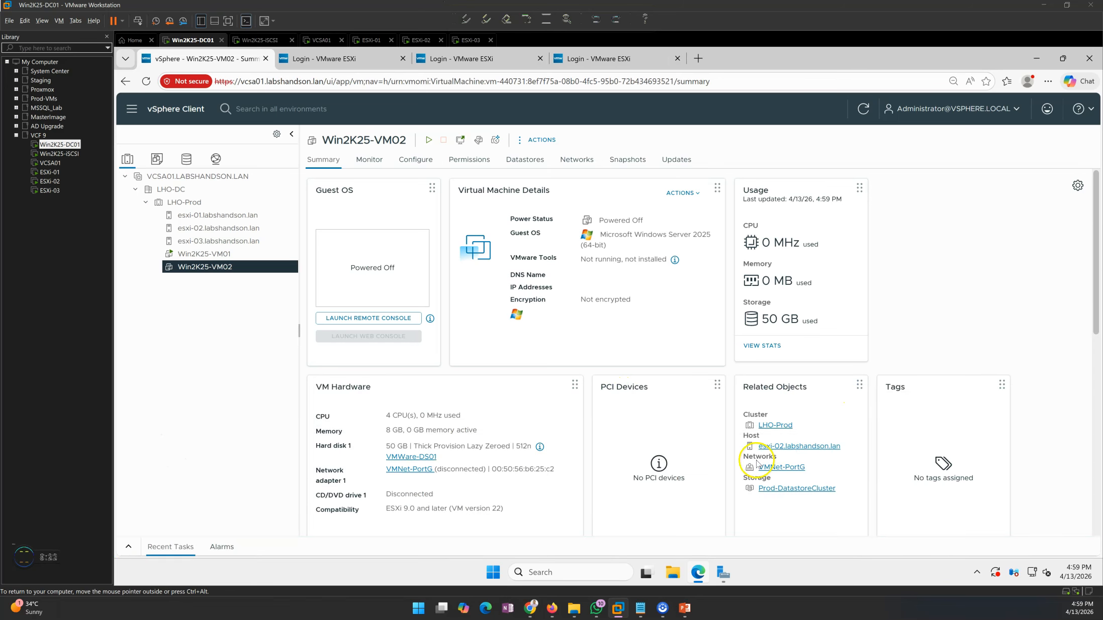
{"action": "left_click", "coordinate": [204, 253]}
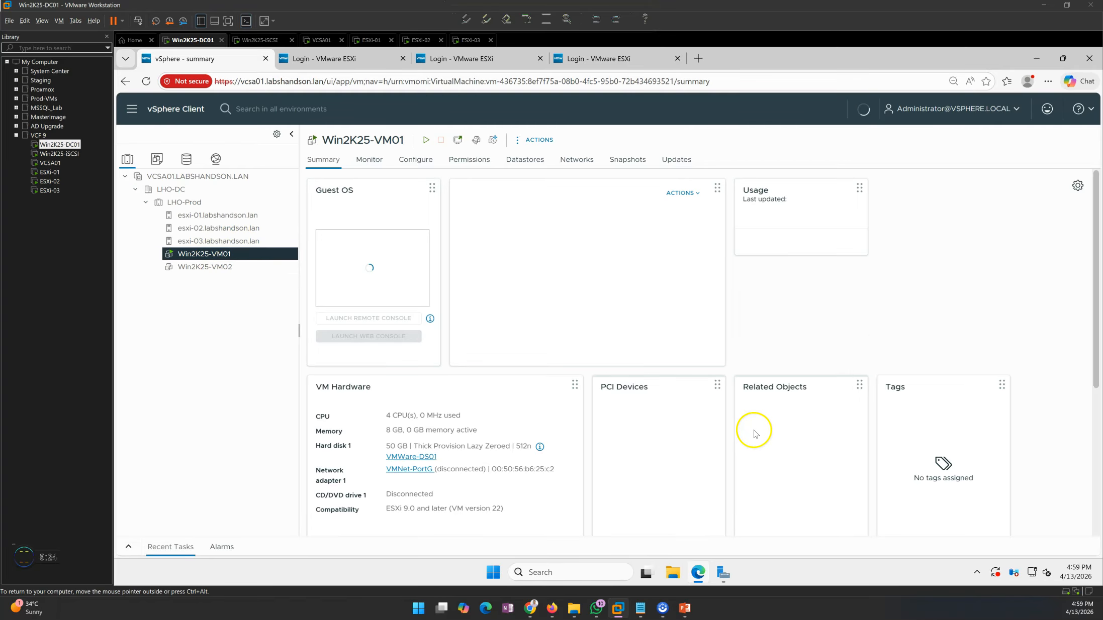
{"action": "left_click", "coordinate": [185, 203]}
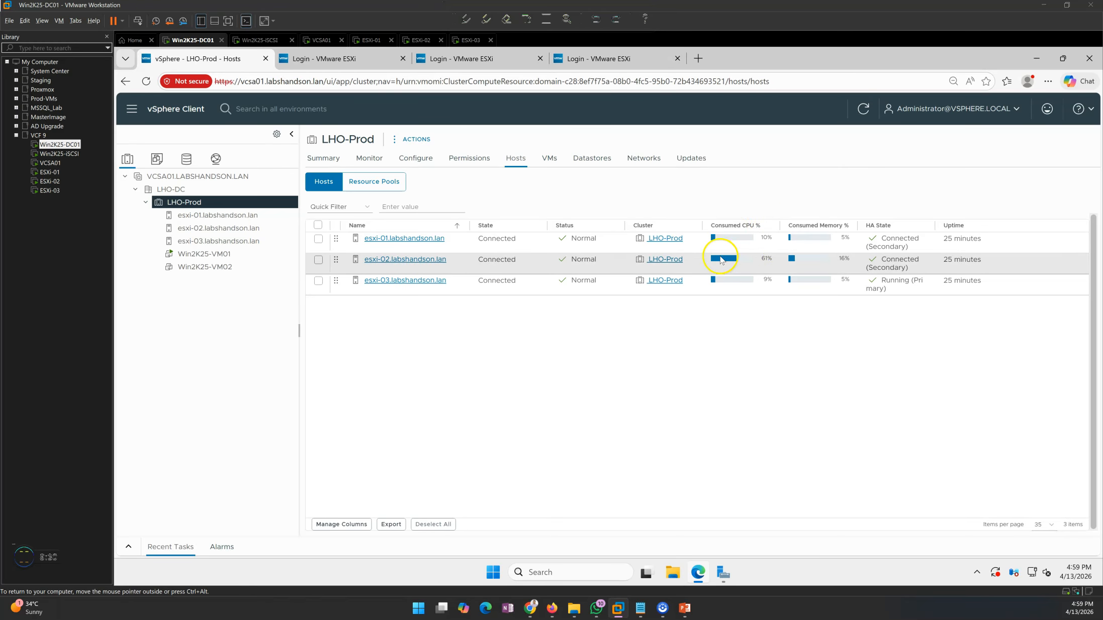
- Review esxi-03's virtual machines and recent tasks, then open Win2K25-VM02's Summary in LHO-Prod
{"action": "left_click", "coordinate": [199, 267]}
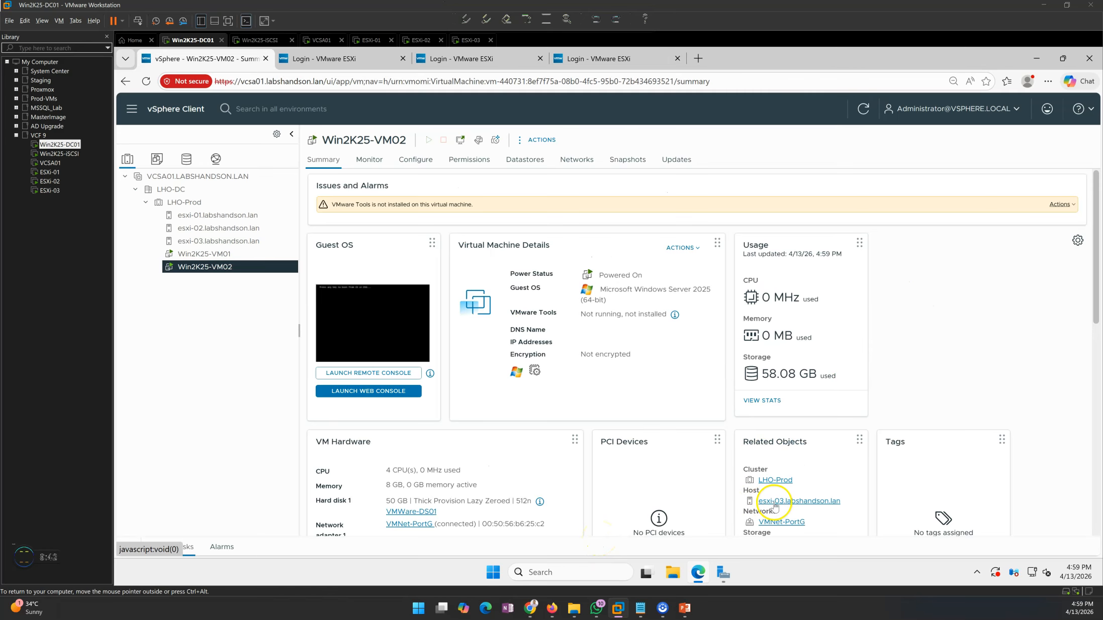
{"action": "left_click", "coordinate": [191, 202]}
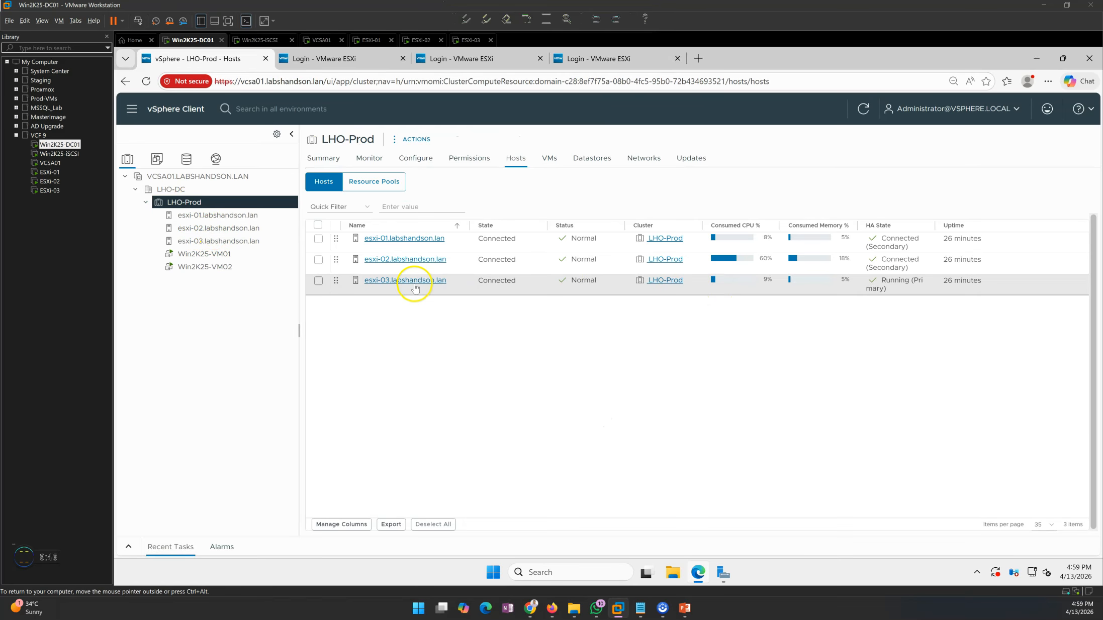
{"action": "left_click", "coordinate": [211, 242]}
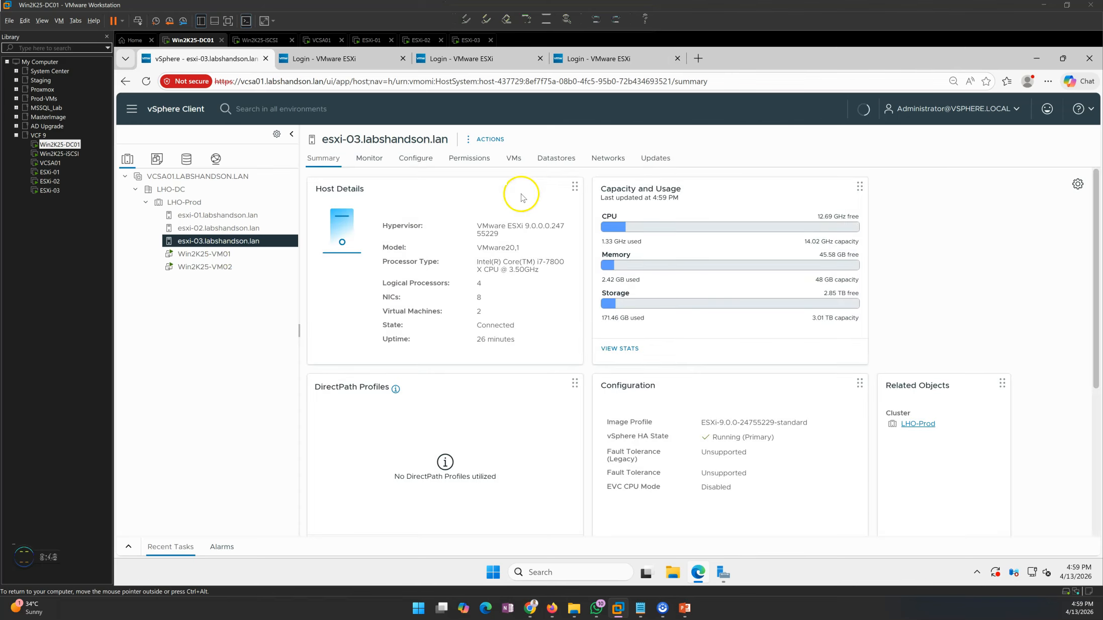
{"action": "left_click", "coordinate": [512, 157]}
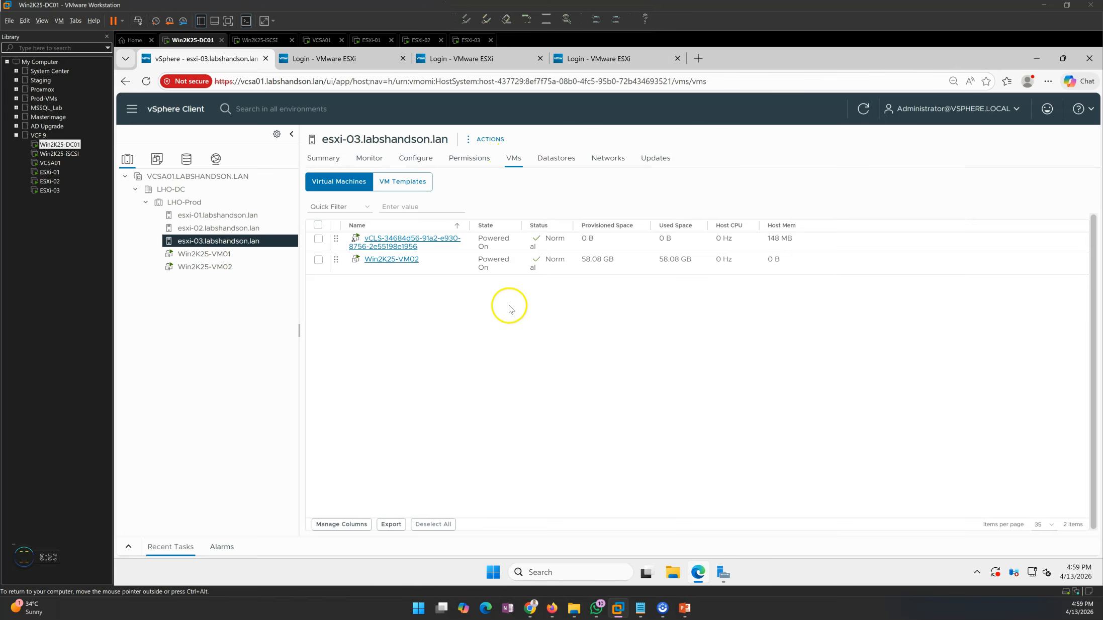
{"action": "left_click", "coordinate": [190, 203]}
{"action": "left_click", "coordinate": [128, 546]}
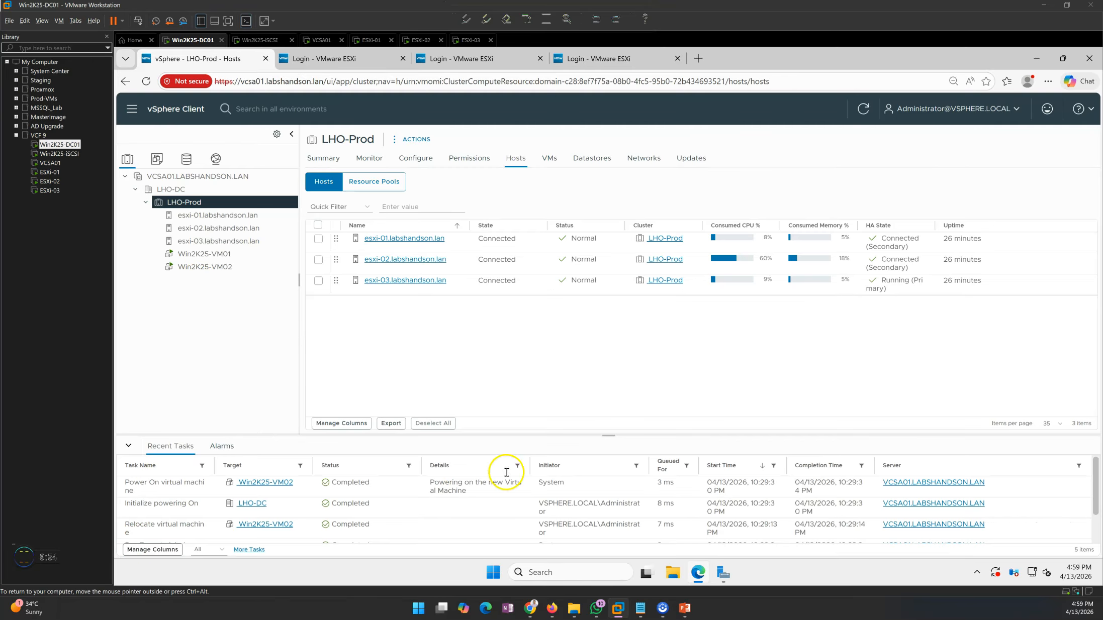
{"action": "left_click", "coordinate": [206, 269]}
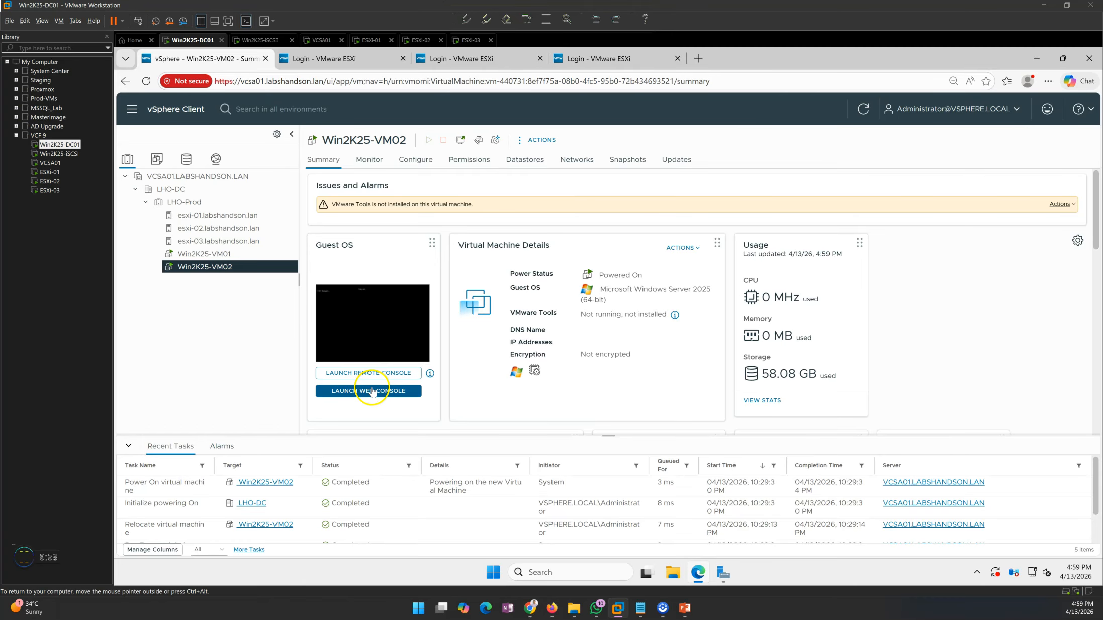
- Launch Win2K25-VM02's web console and boot the VM from the installation DVD
{"action": "left_click", "coordinate": [372, 392]}
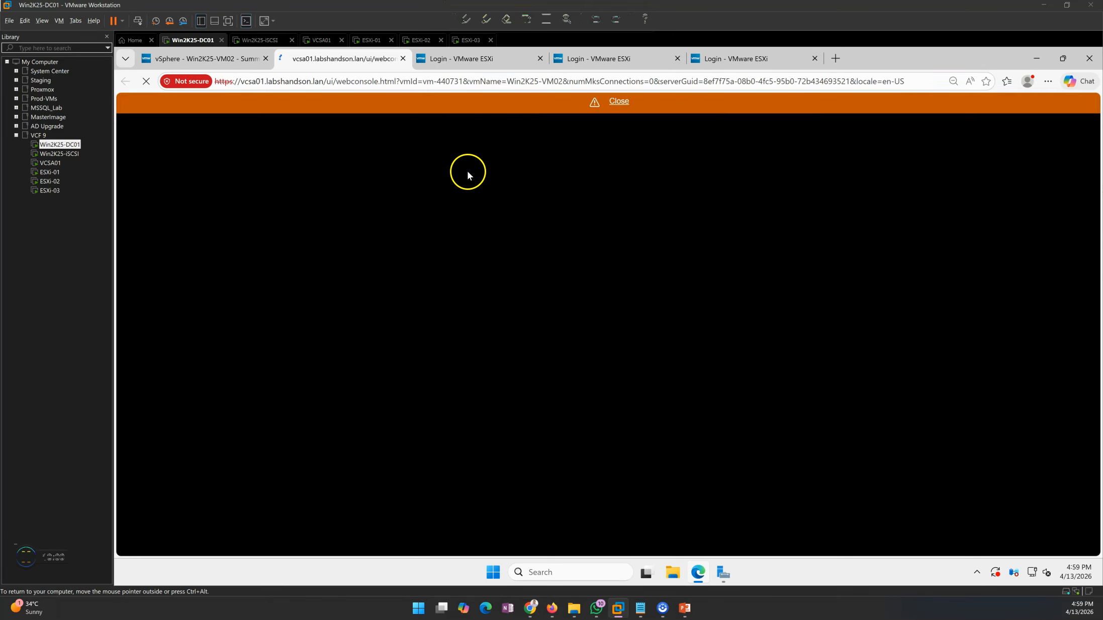
{"action": "left_click", "coordinate": [540, 58]}
{"action": "left_click", "coordinate": [540, 59]}
{"action": "left_click", "coordinate": [540, 58]}
{"action": "left_click", "coordinate": [1049, 107]}
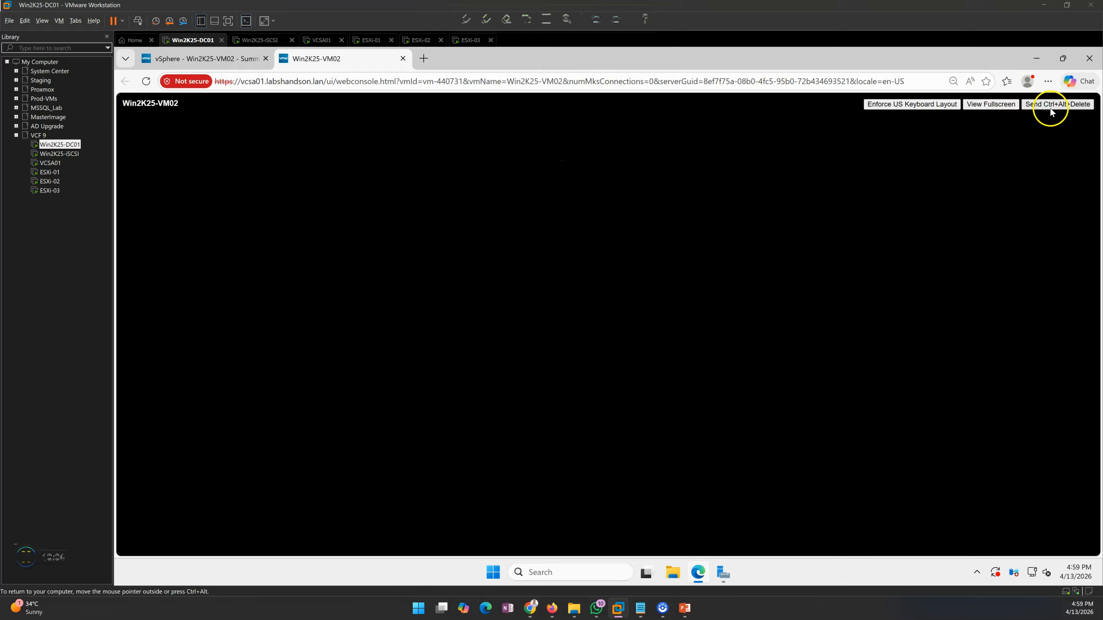
{"action": "key", "text": "Return"}
{"action": "key", "text": "Return"}
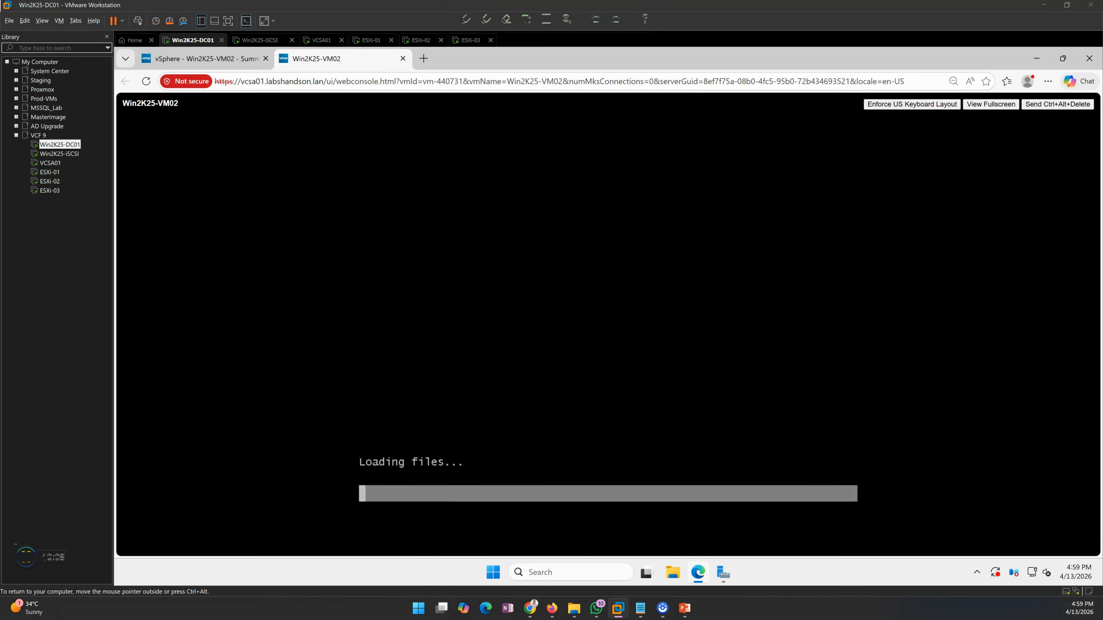
{"action": "key", "text": "ctrl+alt"}
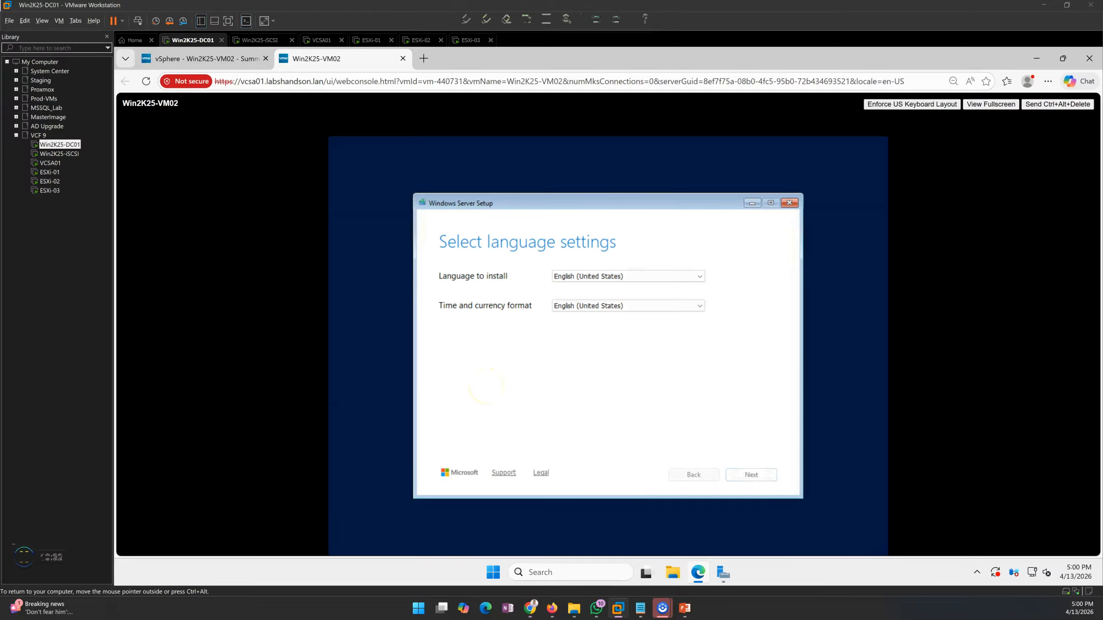
- Keep the default language and US keyboard, switch to the previous setup version, and start the installation
{"action": "key", "text": "Return"}
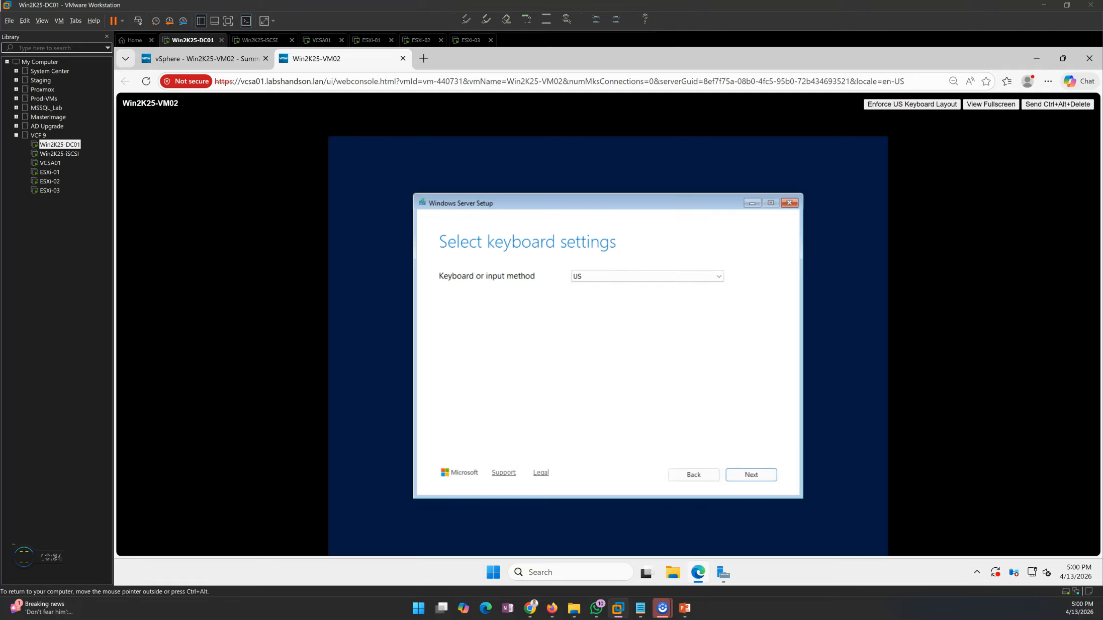
{"action": "key", "text": "Return"}
{"action": "key", "text": "Tab"}
{"action": "key", "text": "Tab"}
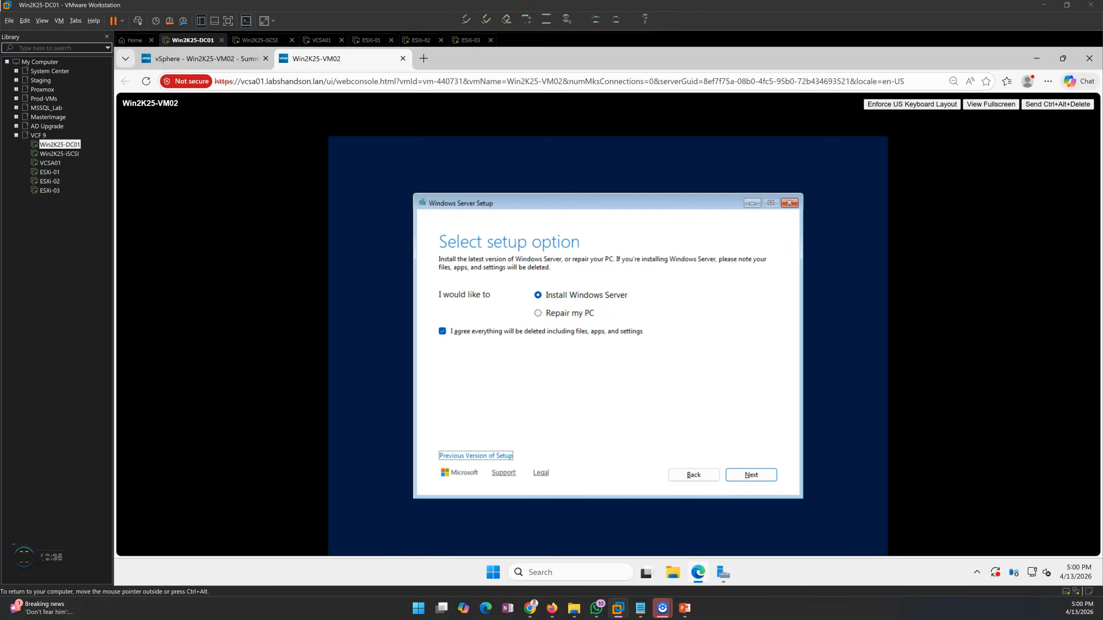
{"action": "key", "text": "Return"}
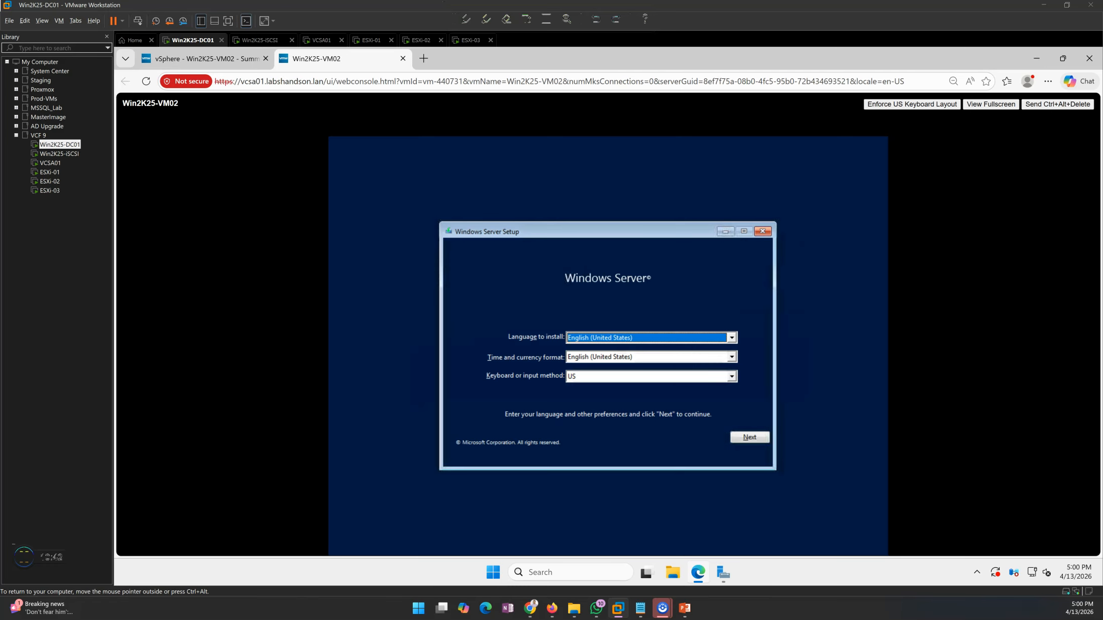
{"action": "key", "text": "Tab"}
{"action": "key", "text": "Tab"}
{"action": "key", "text": "Tab"}
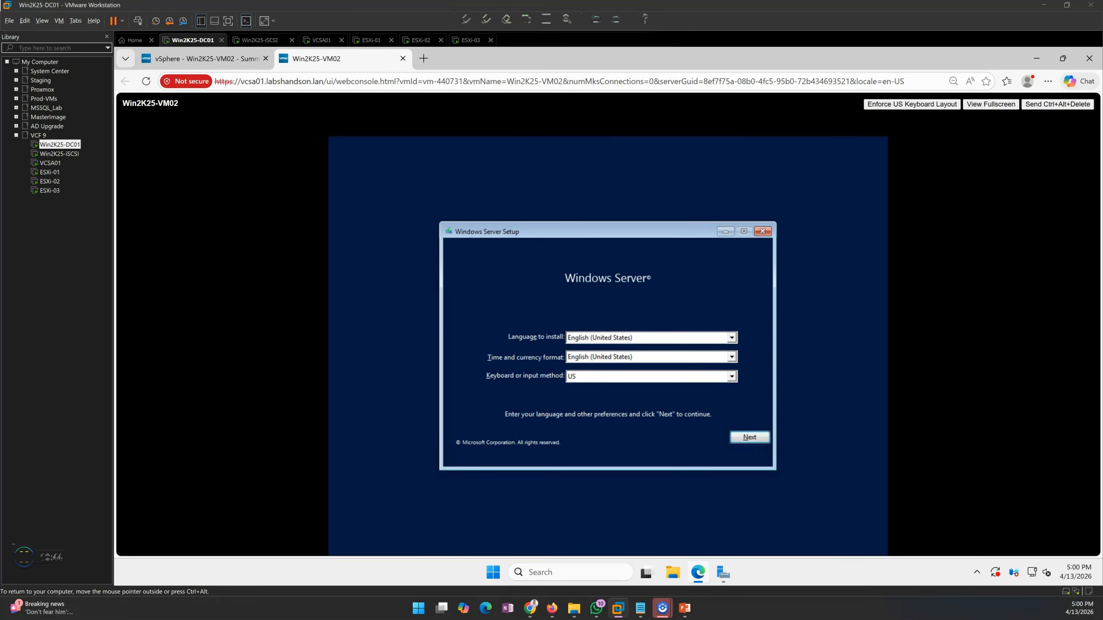
{"action": "key", "text": "Return"}
{"action": "key", "text": "Tab"}
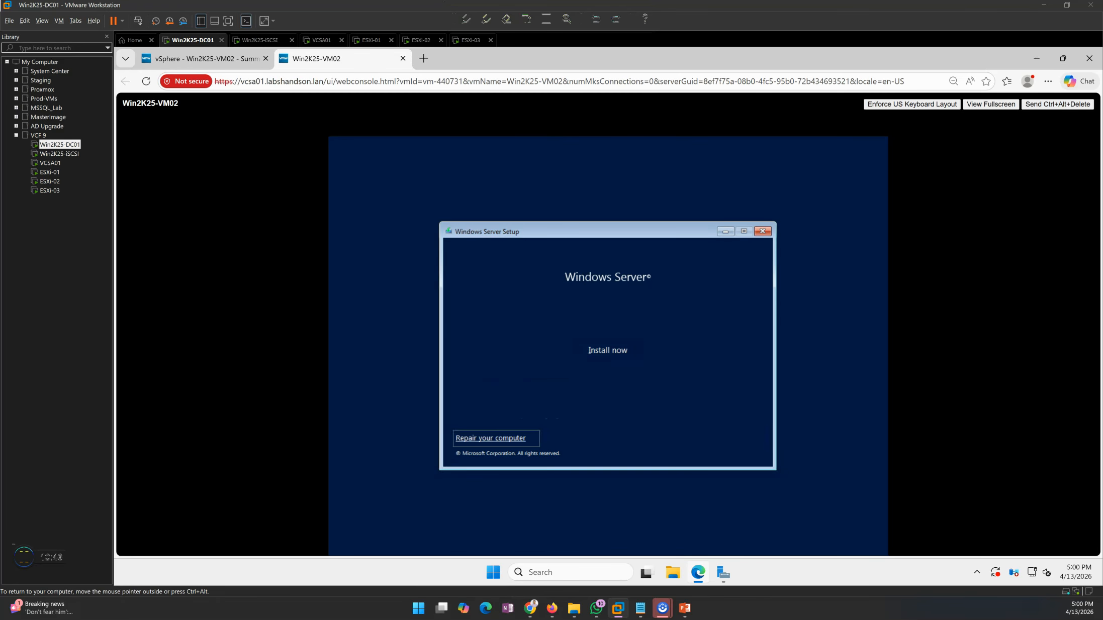
{"action": "key", "text": "Tab"}
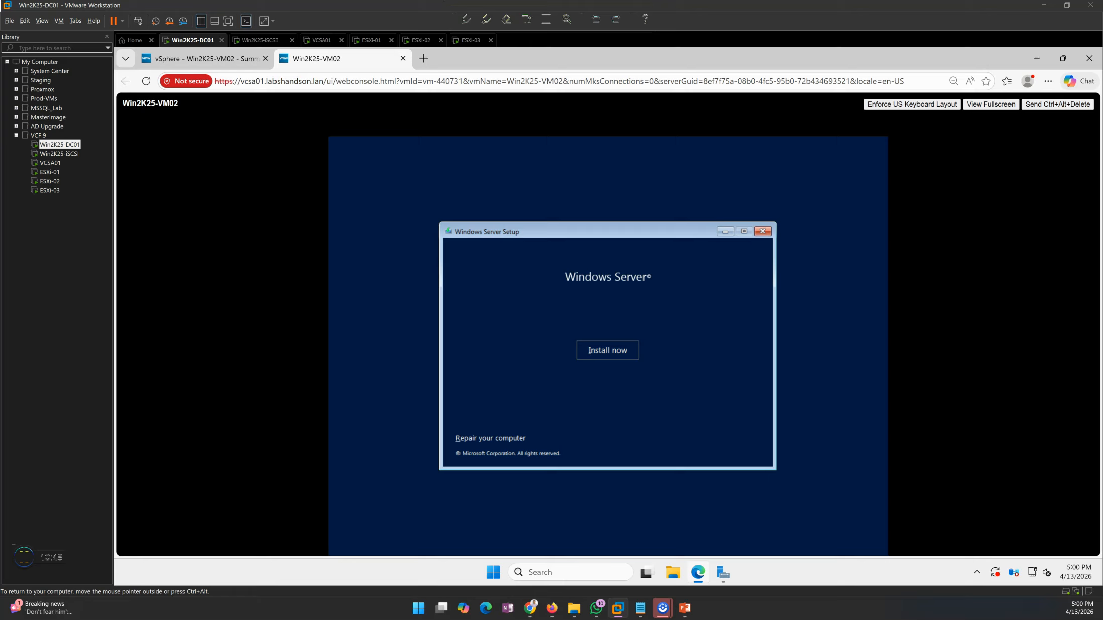
{"action": "key", "text": "Return"}
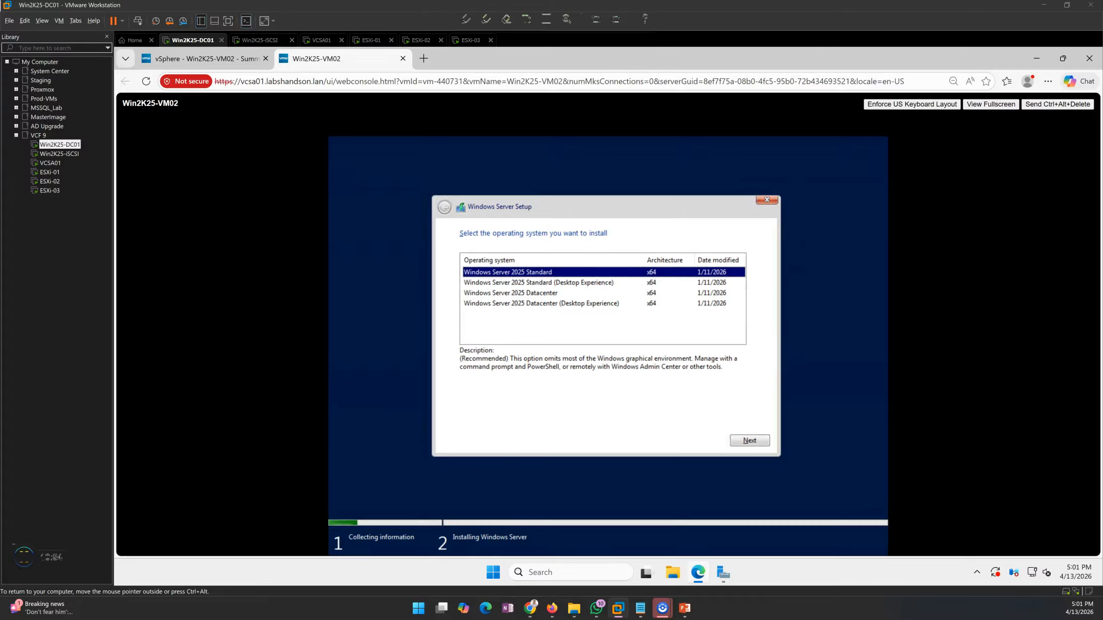
- Choose Windows Server 2025 Standard (Desktop Experience), accept the license terms, and run a Custom install on Drive 0
{"action": "key", "text": "Down"}
{"action": "key", "text": "Return"}
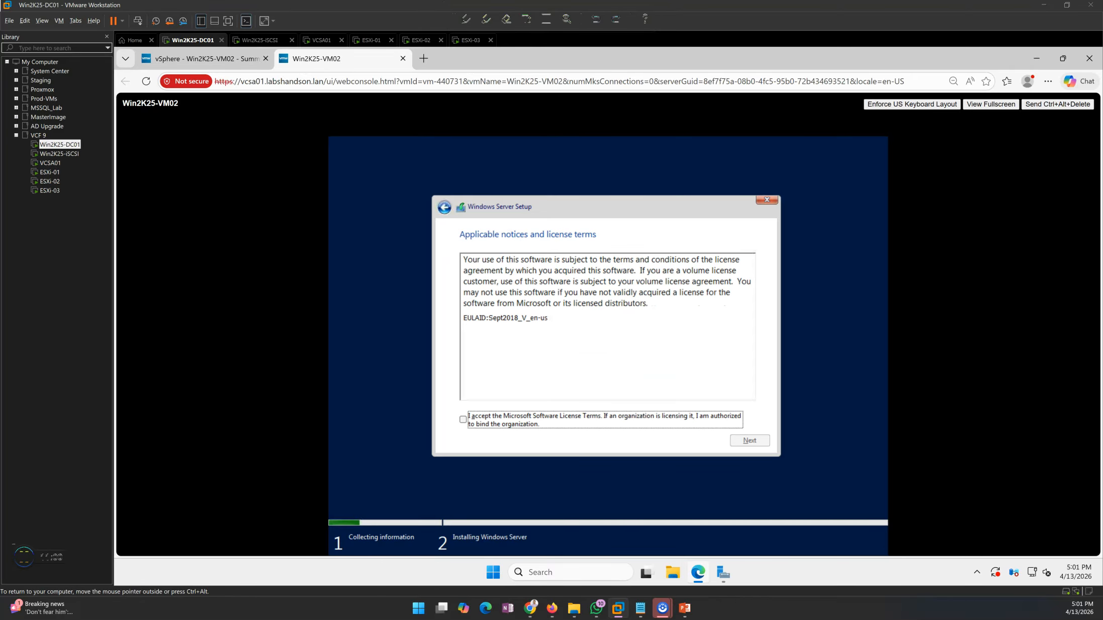
{"action": "key", "text": "space"}
{"action": "key", "text": "Tab"}
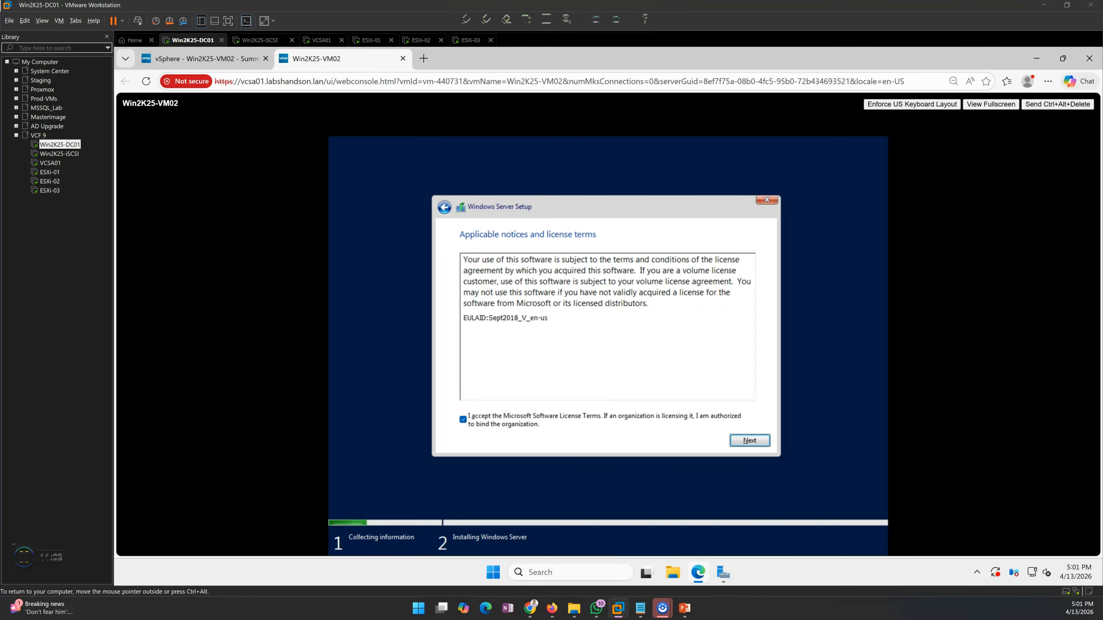
{"action": "key", "text": "Return"}
{"action": "key", "text": "Tab"}
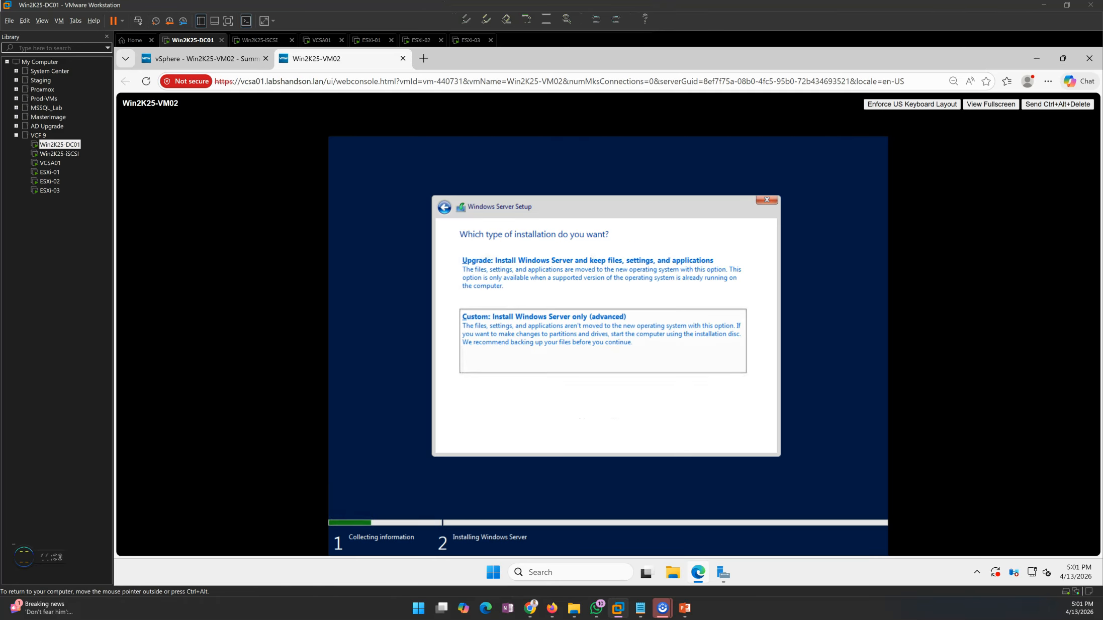
{"action": "key", "text": "Return"}
{"action": "key", "text": "Return"}
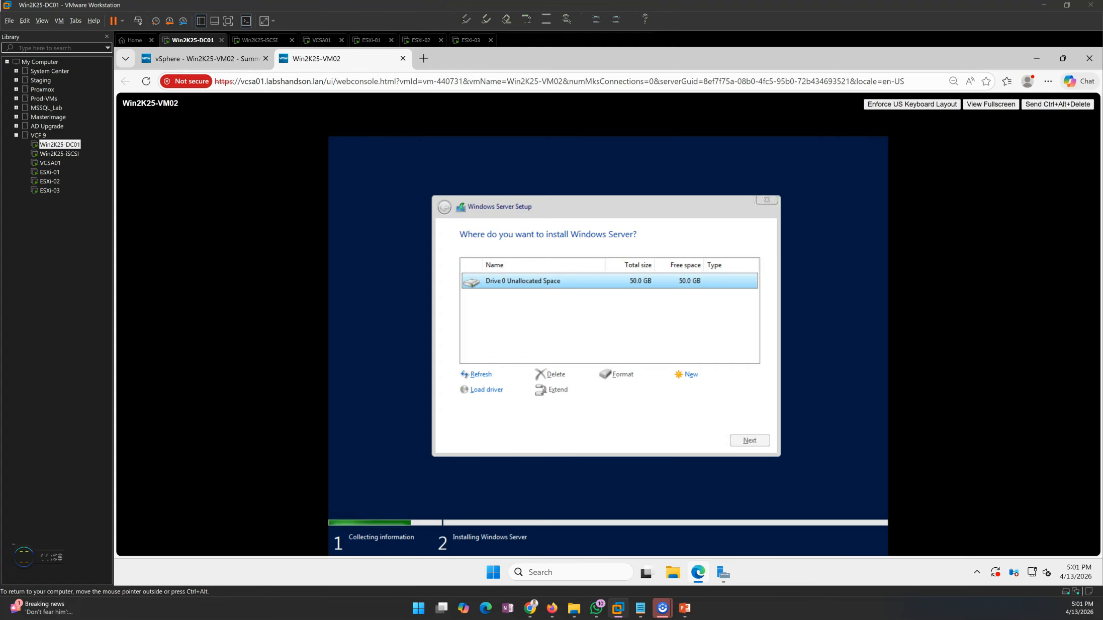
{"action": "key", "text": "ctrl+alt"}
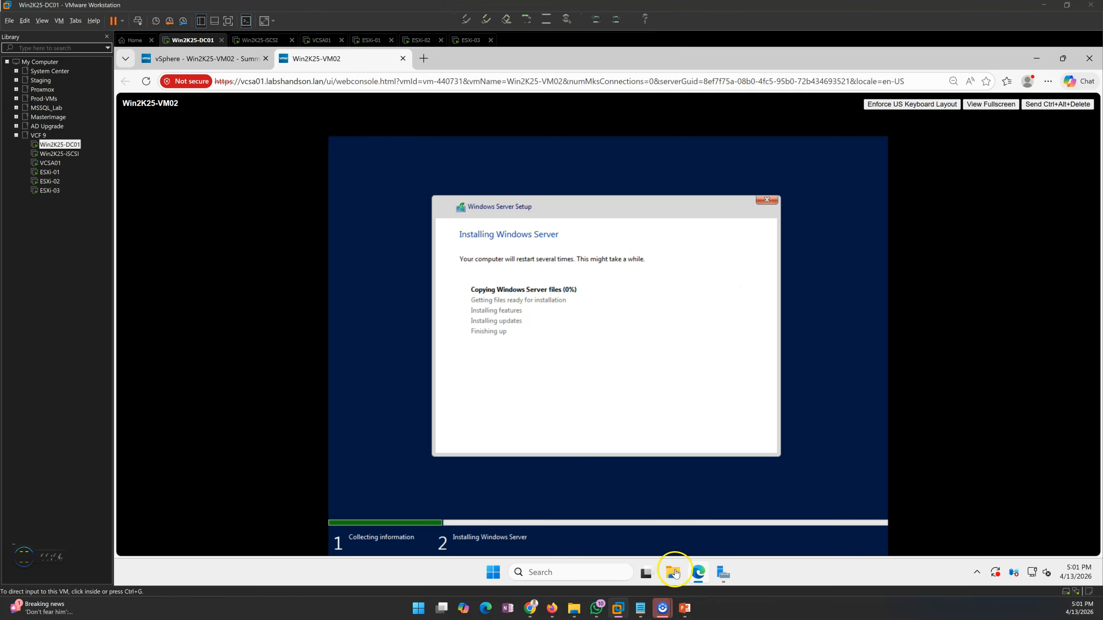
- Check the VMware Tools warning on the VM's Summary, then return to the console while setup runs
{"action": "left_click", "coordinate": [208, 61]}
{"action": "left_click", "coordinate": [225, 61]}
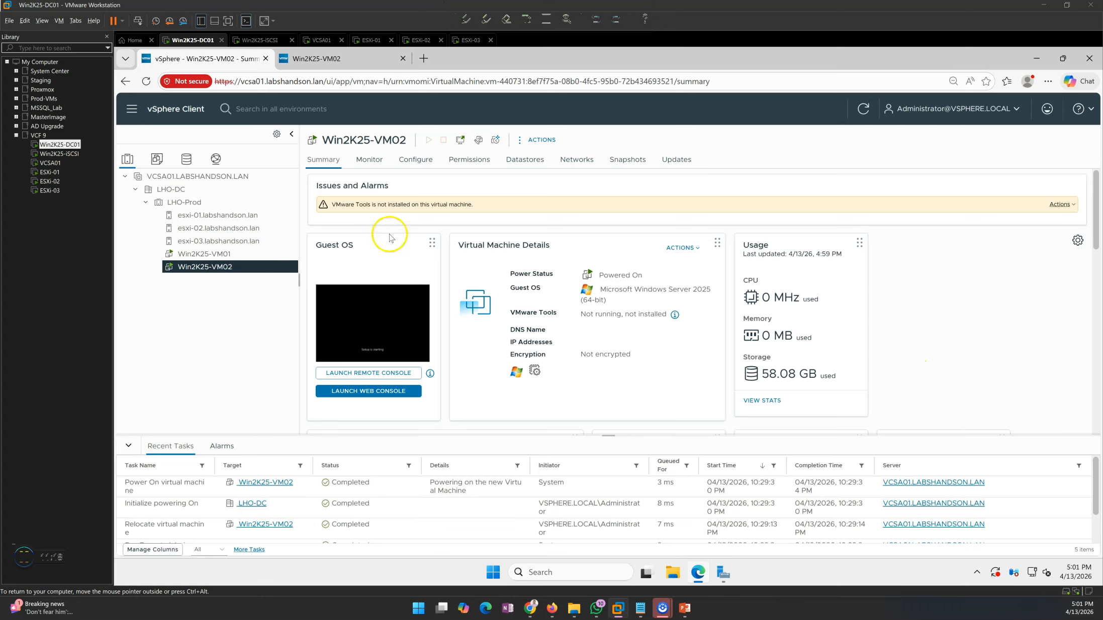
{"action": "left_click_drag", "start_coordinate": [333, 205], "coordinate": [467, 212]}
{"action": "left_click", "coordinate": [505, 207]}
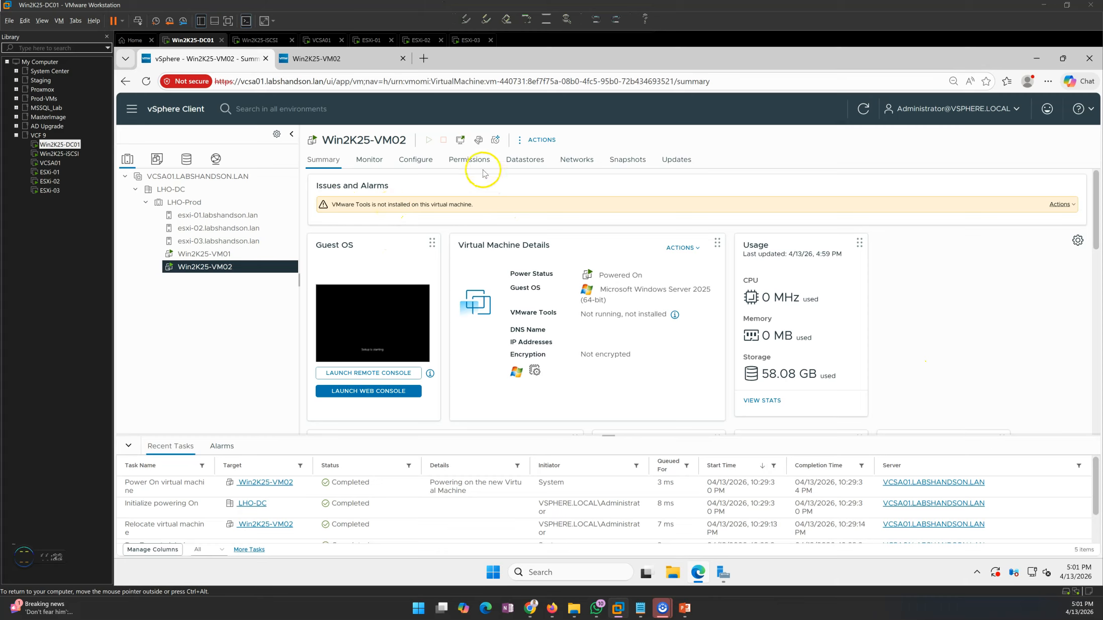
{"action": "left_click", "coordinate": [358, 64]}
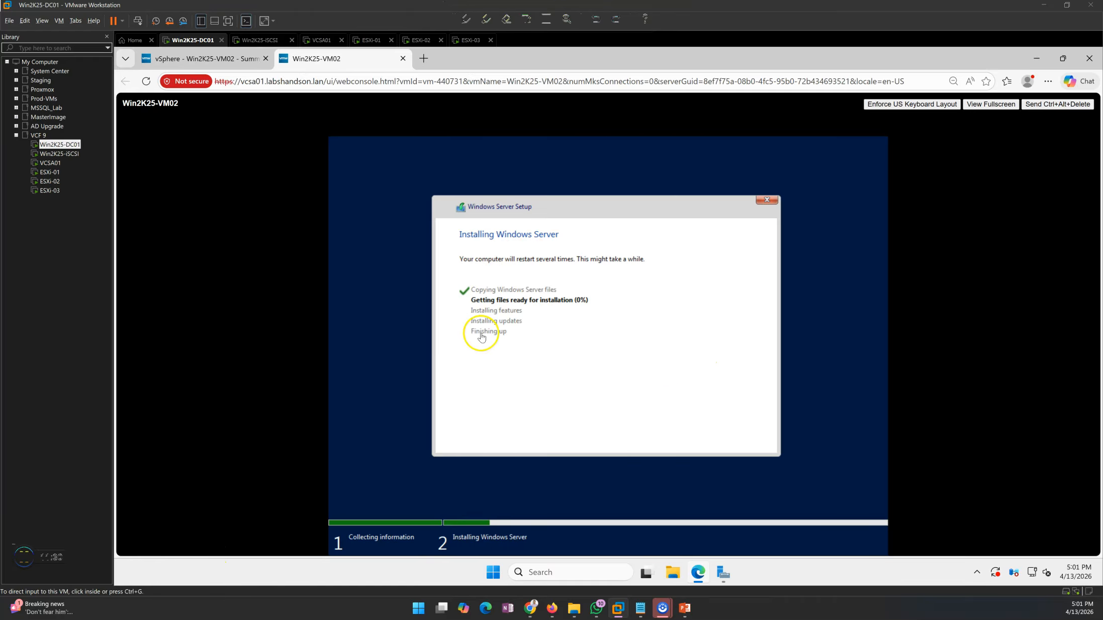
{"action": "left_click", "coordinate": [79, 490]}
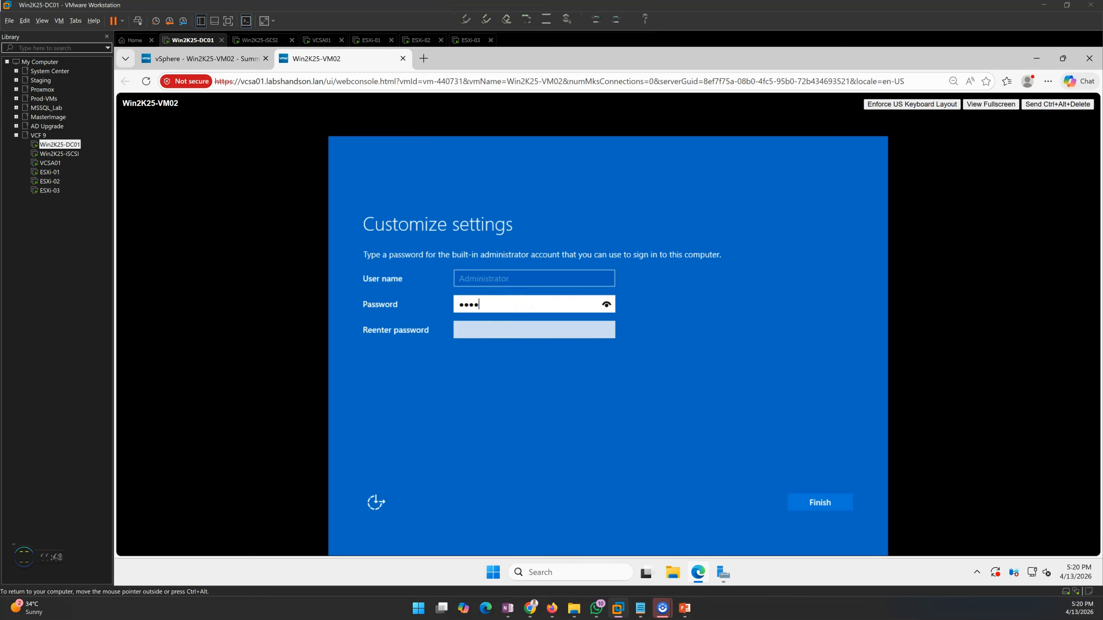
- Confirm the Administrator password to finish setup, then sign in as Administrator with that password
{"action": "type", "text": "•••"}
{"action": "key", "text": "Return"}
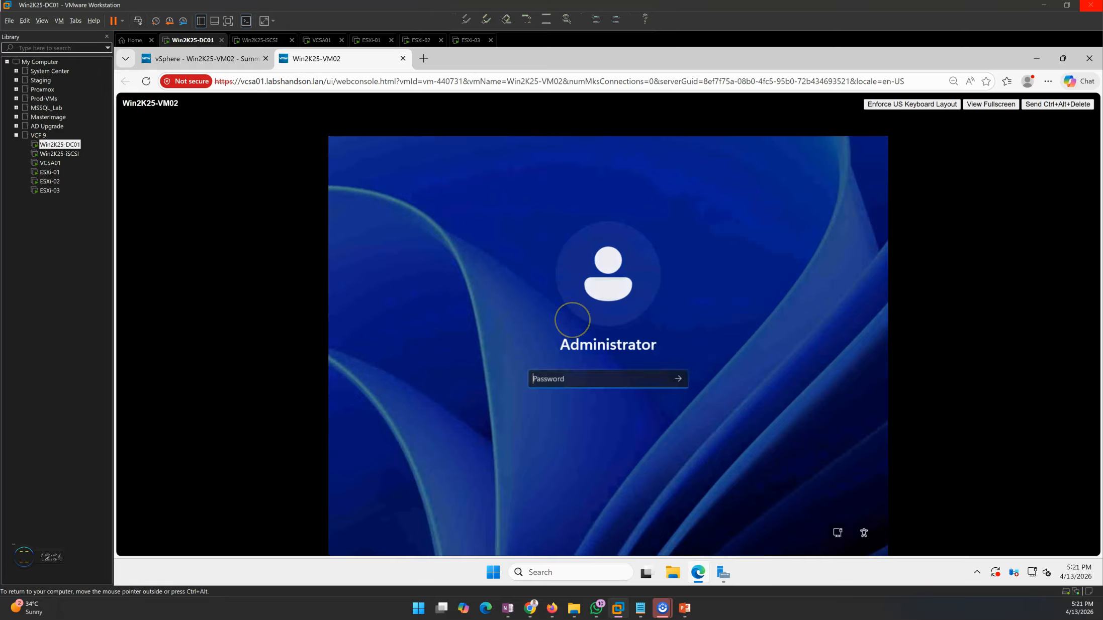
{"action": "type", "text": "***"}
{"action": "key", "text": "Return"}
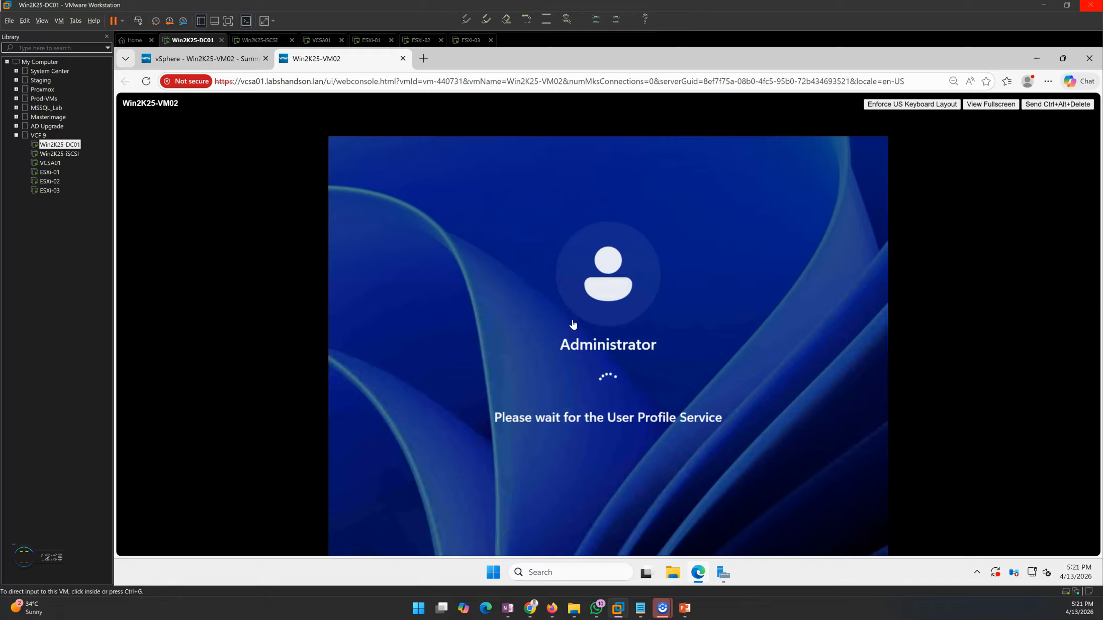
- Mount the VMware Tools disc on Win2K25-VM02 via the missing-Tools warning on its Summary
{"action": "left_click", "coordinate": [212, 60]}
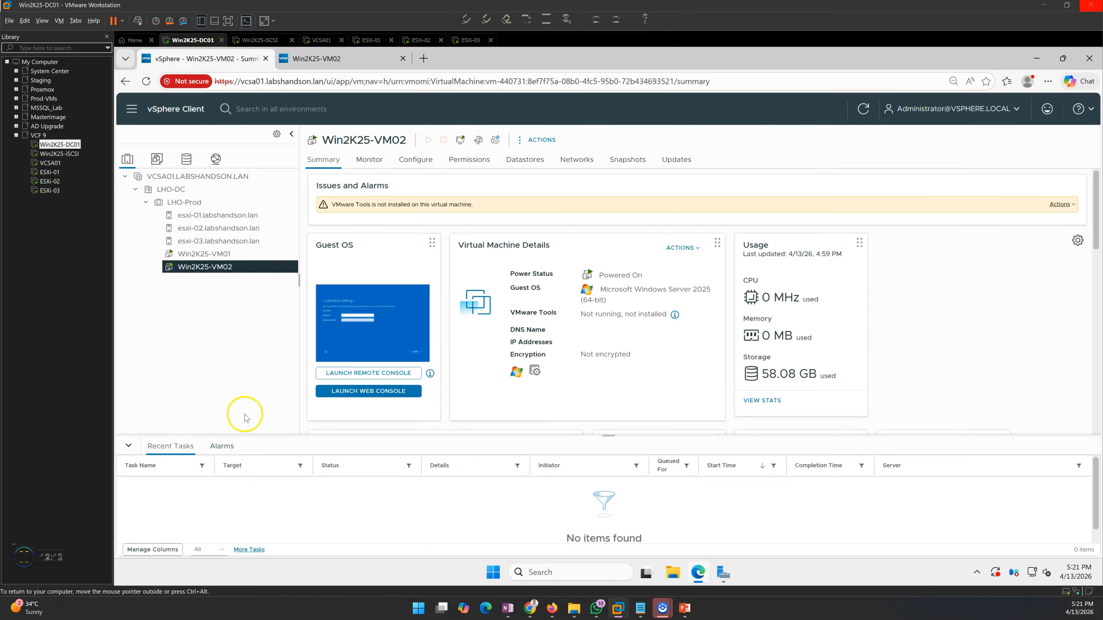
{"action": "left_click", "coordinate": [1068, 207]}
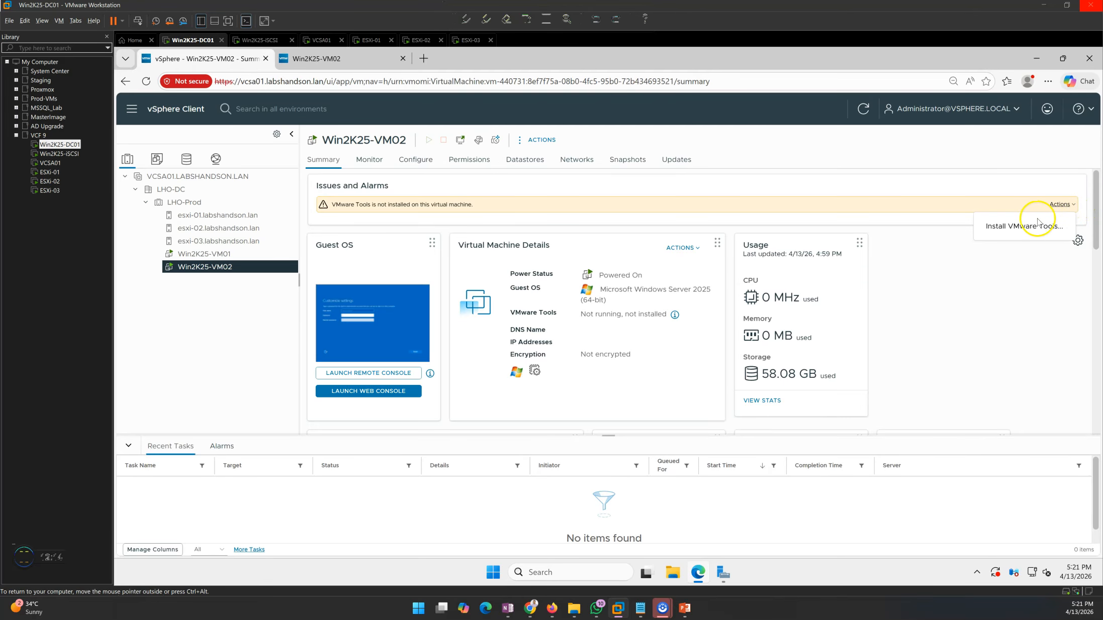
{"action": "left_click", "coordinate": [1009, 229]}
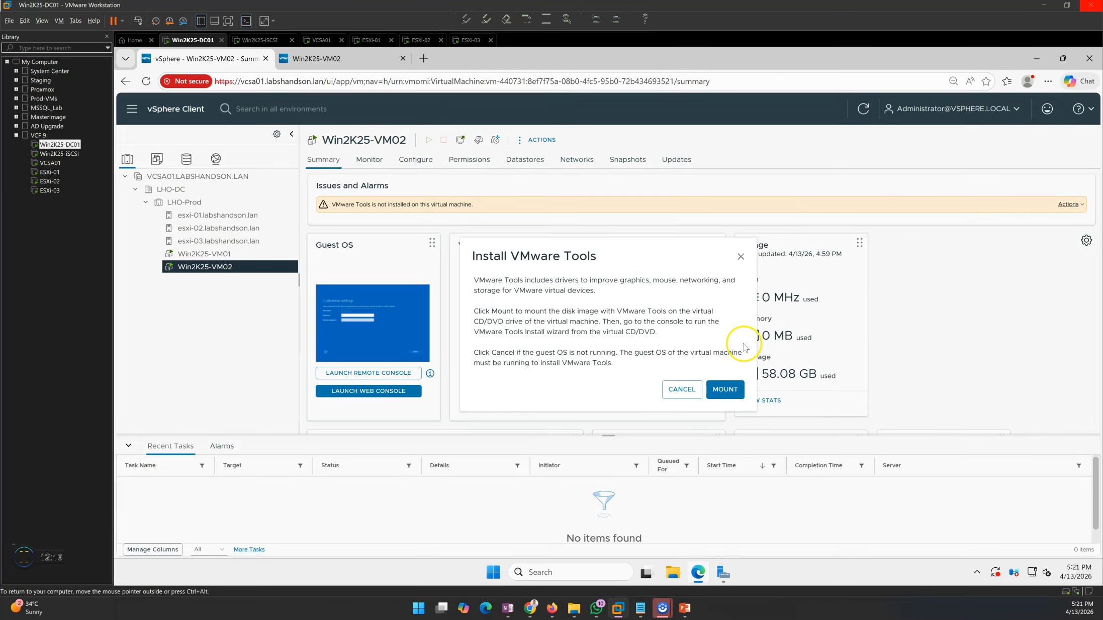
{"action": "left_click_drag", "start_coordinate": [496, 332], "coordinate": [610, 331]}
{"action": "left_click", "coordinate": [639, 336]}
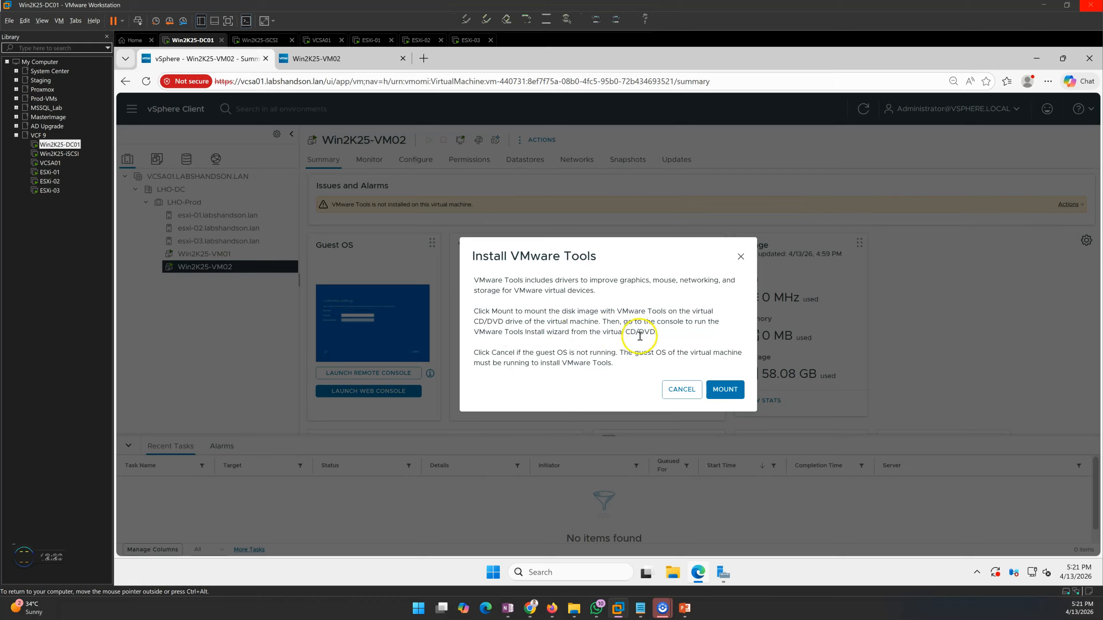
{"action": "left_click_drag", "start_coordinate": [523, 353], "coordinate": [610, 353]}
{"action": "left_click", "coordinate": [664, 352]}
{"action": "left_click_drag", "start_coordinate": [535, 364], "coordinate": [602, 363]}
{"action": "left_click", "coordinate": [647, 342]}
{"action": "left_click", "coordinate": [726, 391]}
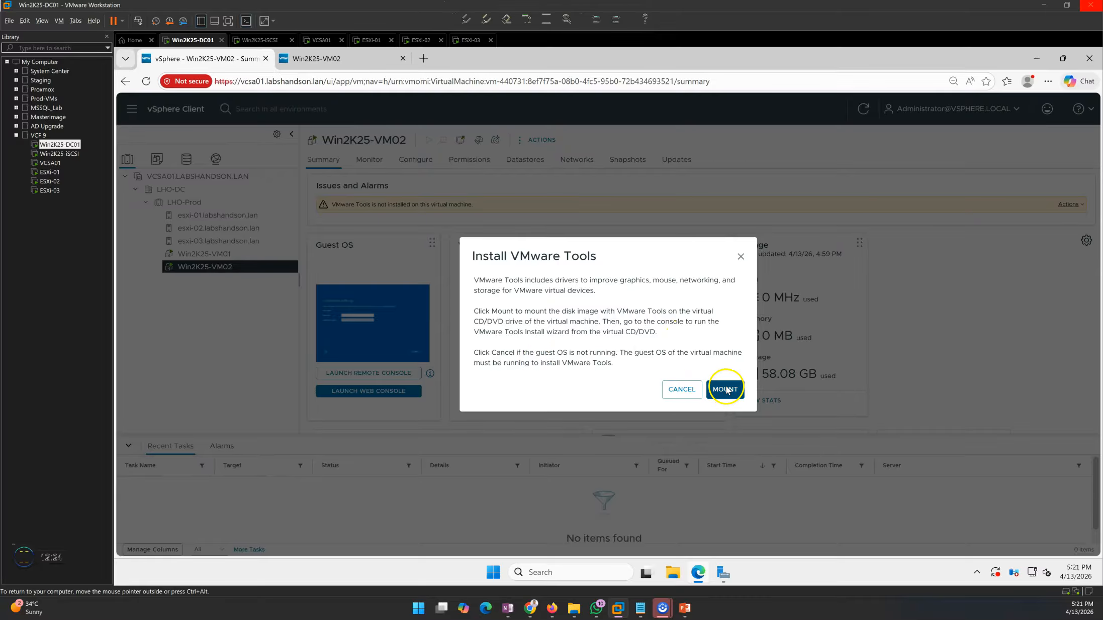
{"action": "left_click", "coordinate": [332, 60]}
{"action": "left_click", "coordinate": [221, 58]}
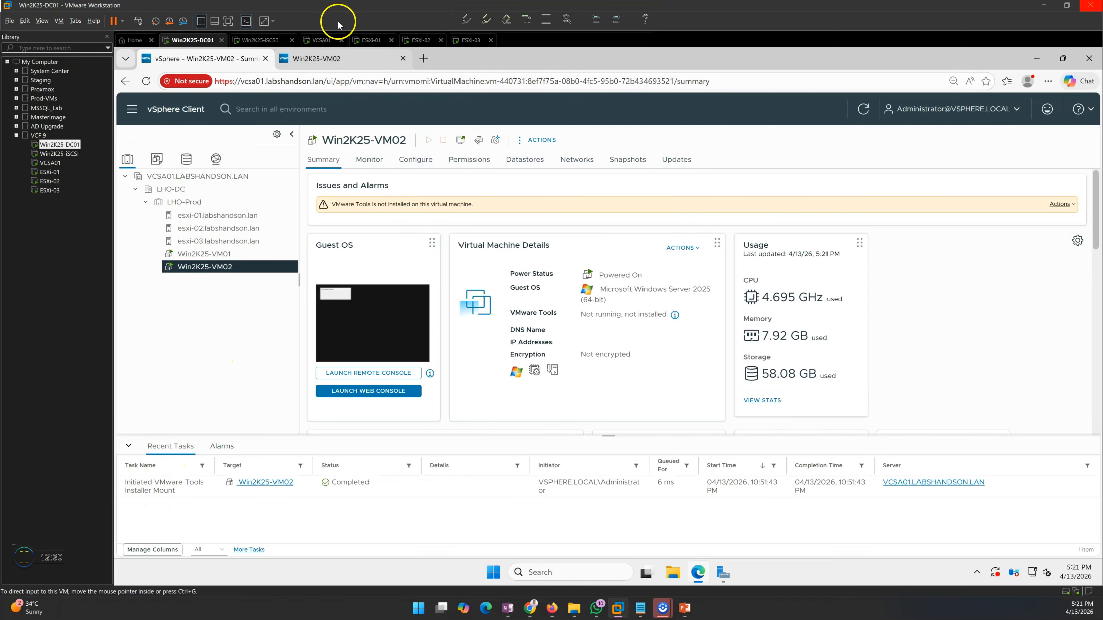
{"action": "left_click", "coordinate": [319, 57]}
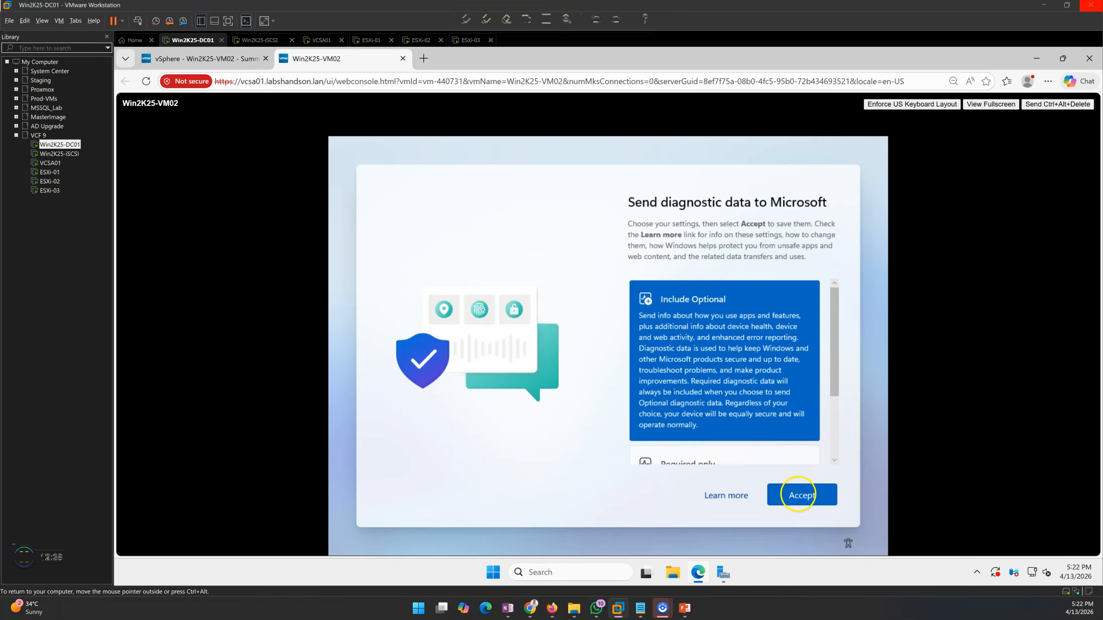
- Accept the default Windows diagnostic data settings to reach the Server Manager dashboard
{"action": "left_click", "coordinate": [799, 495]}
{"action": "key", "text": "Tab"}
{"action": "key", "text": "Tab"}
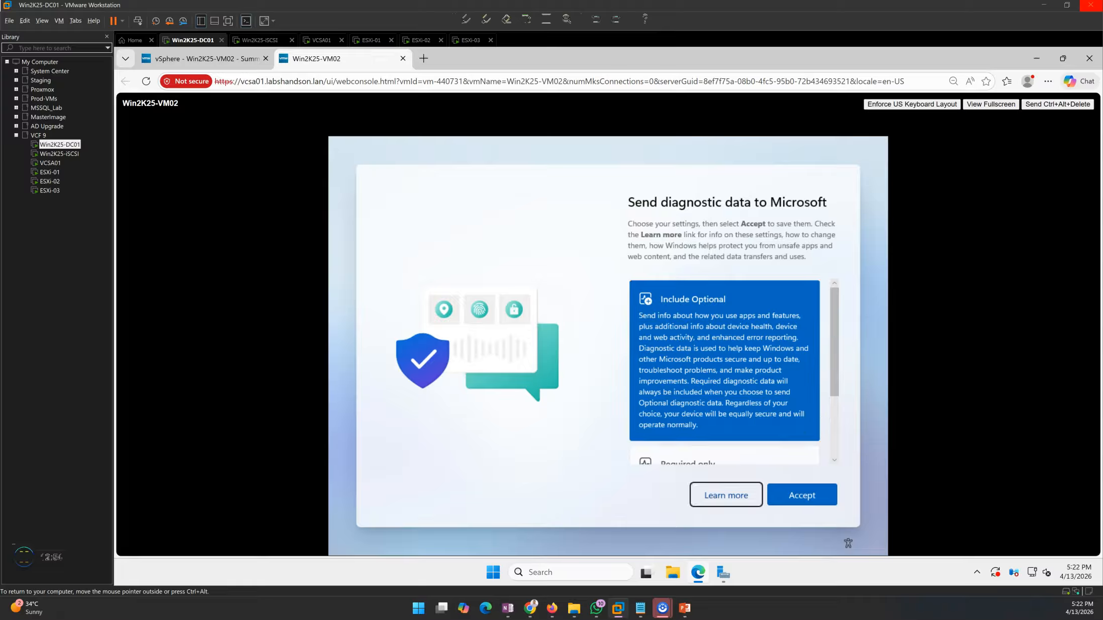
{"action": "key", "text": "Tab"}
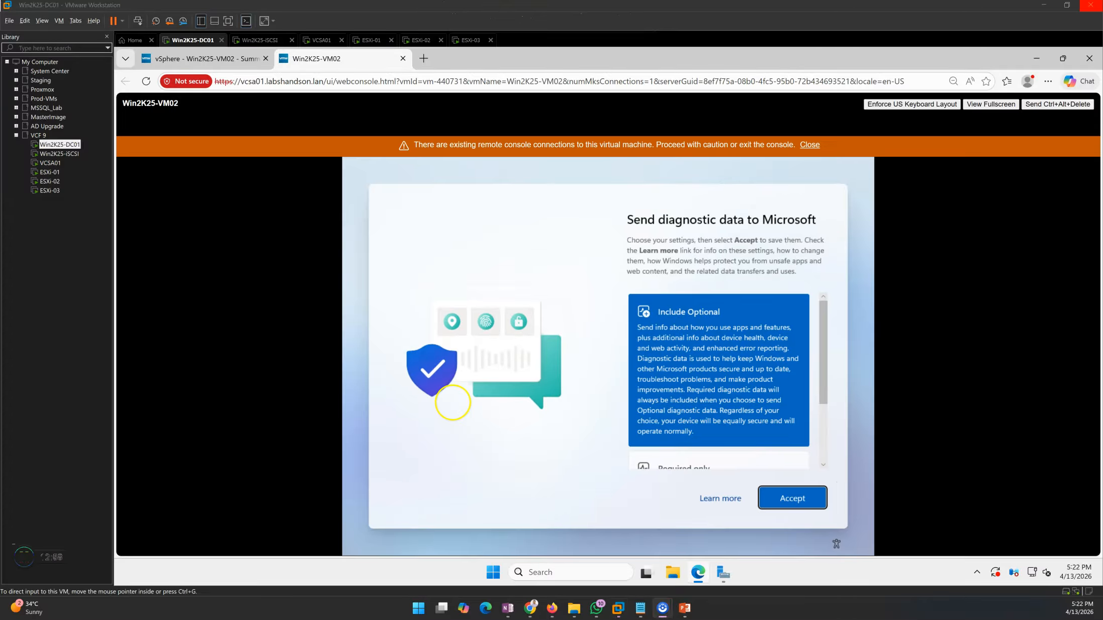
{"action": "key", "text": "Return"}
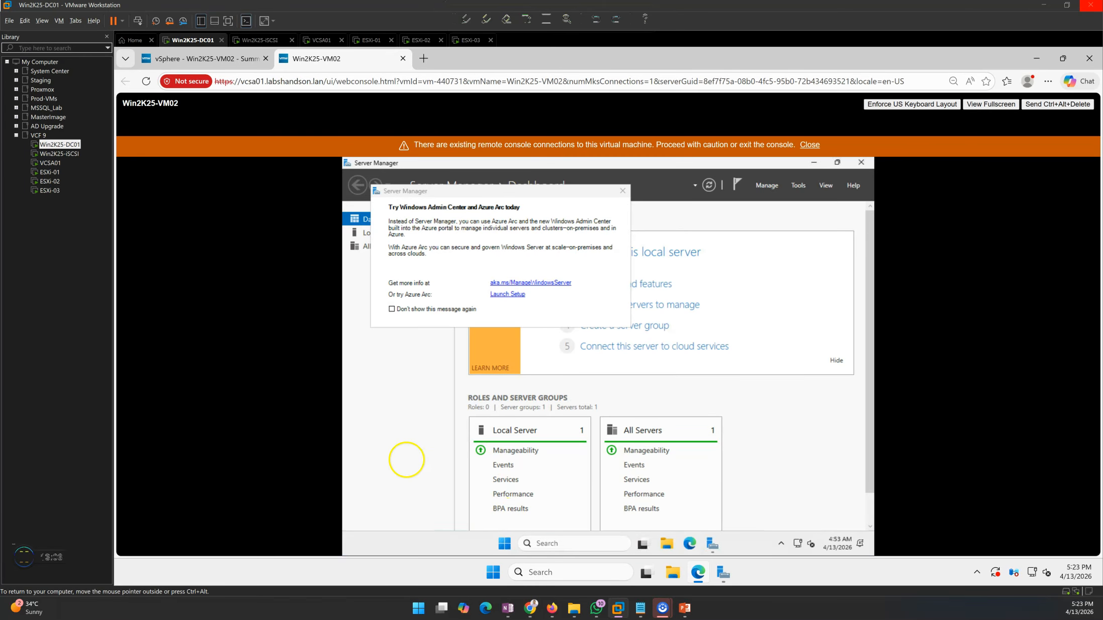
- Close Server Manager and open File Explorer from the guest taskbar
{"action": "key", "text": "alt+space"}
{"action": "key", "text": "Up"}
{"action": "key", "text": "Return"}
{"action": "key", "text": "Tab"}
{"action": "key", "text": "Right"}
{"action": "key", "text": "Right"}
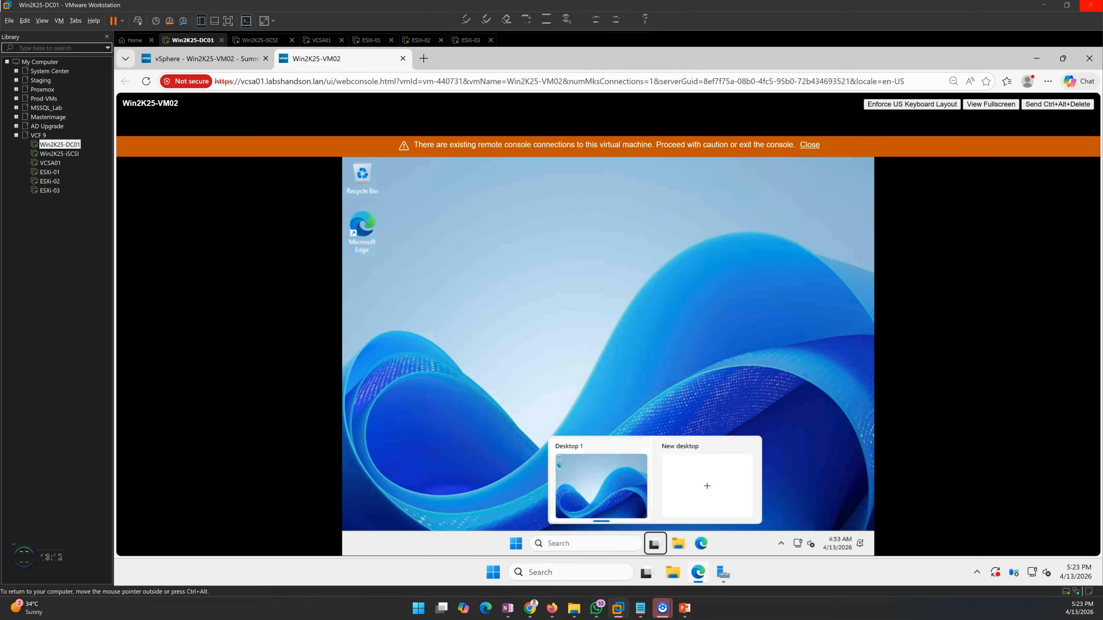
{"action": "key", "text": "Right"}
{"action": "key", "text": "Return"}
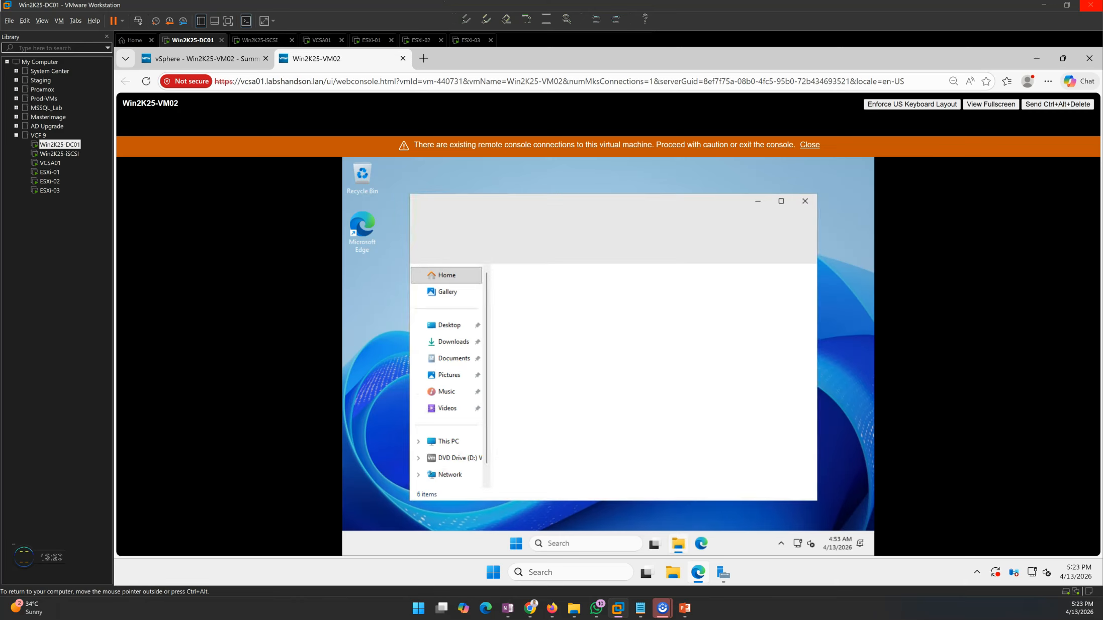
- Open the DVD Drive (D:) VMware Tools disc and run its setup file
{"action": "key", "text": "Tab"}
{"action": "key", "text": "Tab"}
{"action": "key", "text": "Tab"}
{"action": "key", "text": "Tab"}
{"action": "key", "text": "Tab"}
{"action": "key", "text": "Tab"}
{"action": "key", "text": "Tab"}
{"action": "key", "text": "Tab"}
{"action": "key", "text": "Tab"}
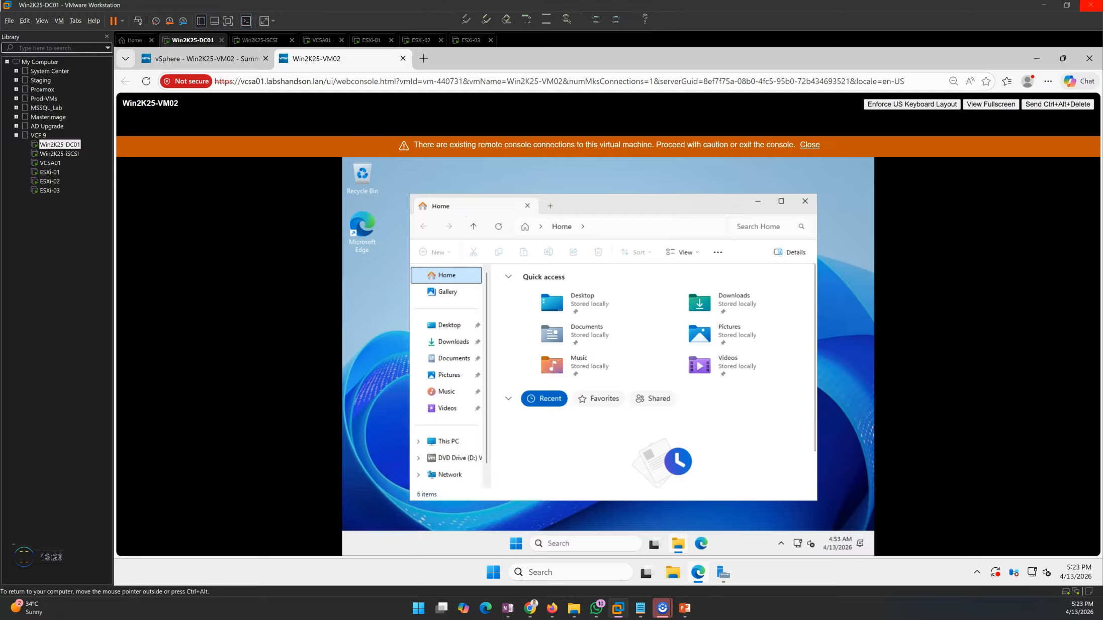
{"action": "key", "text": "Down"}
{"action": "key", "text": "Down"}
{"action": "key", "text": "Down"}
{"action": "key", "text": "Down"}
{"action": "key", "text": "Down"}
{"action": "key", "text": "Down"}
{"action": "key", "text": "Down"}
{"action": "key", "text": "Down"}
{"action": "key", "text": "Down"}
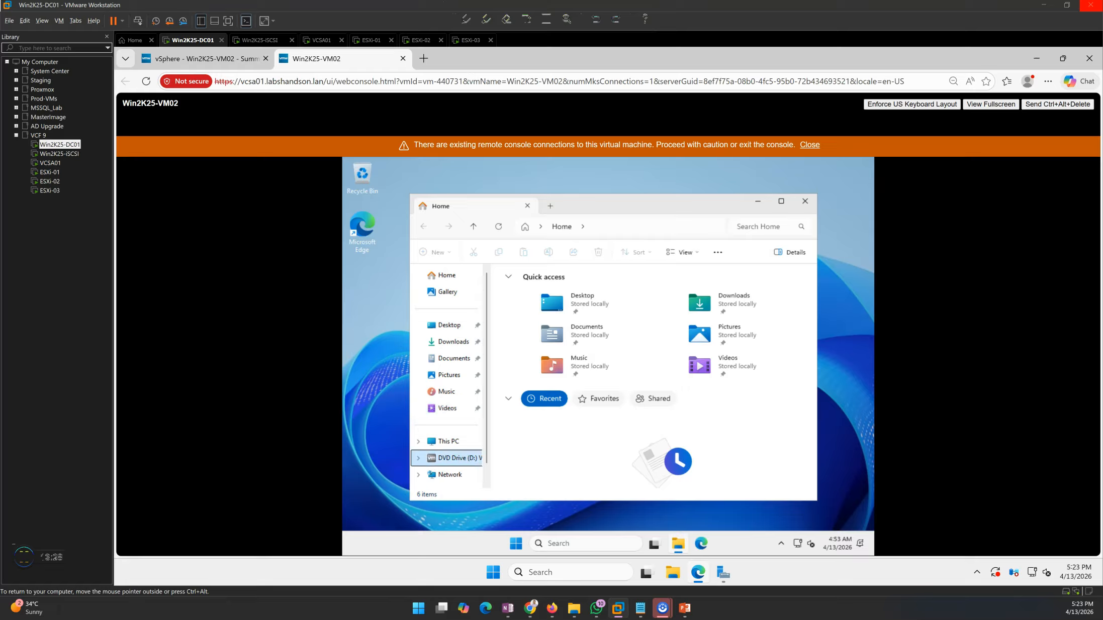
{"action": "key", "text": "Return"}
{"action": "key", "text": "Tab"}
{"action": "key", "text": "Down"}
{"action": "key", "text": "Down"}
{"action": "key", "text": "Down"}
{"action": "key", "text": "Down"}
{"action": "key", "text": "Down"}
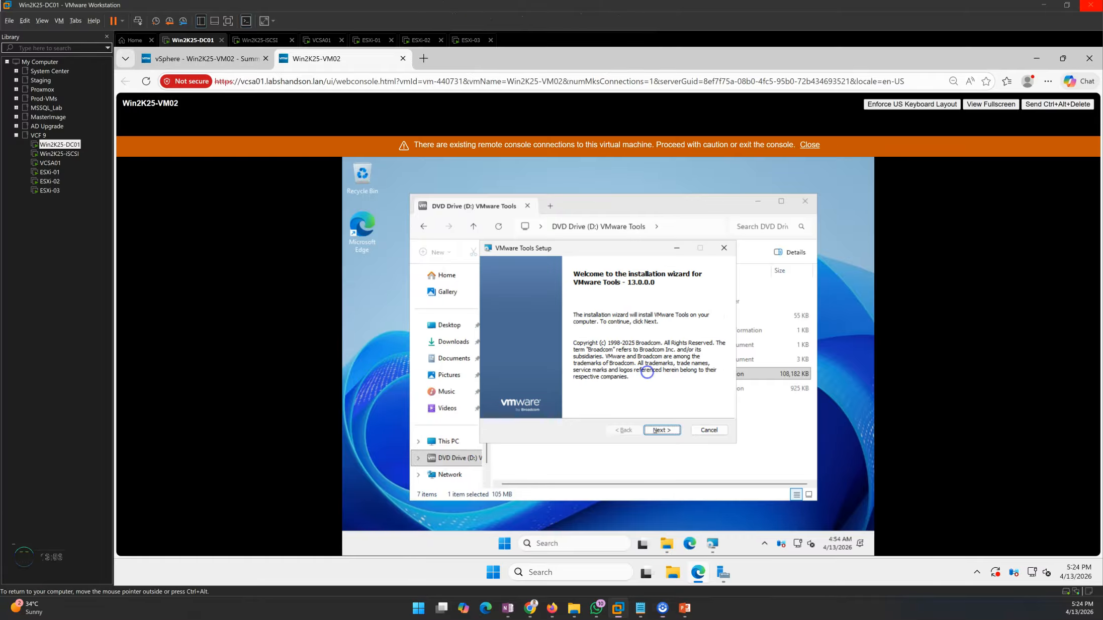
- Install VMware Tools 13.0.0.0 with the Typical setup type and finish the wizard to restart
{"action": "left_click", "coordinate": [658, 429]}
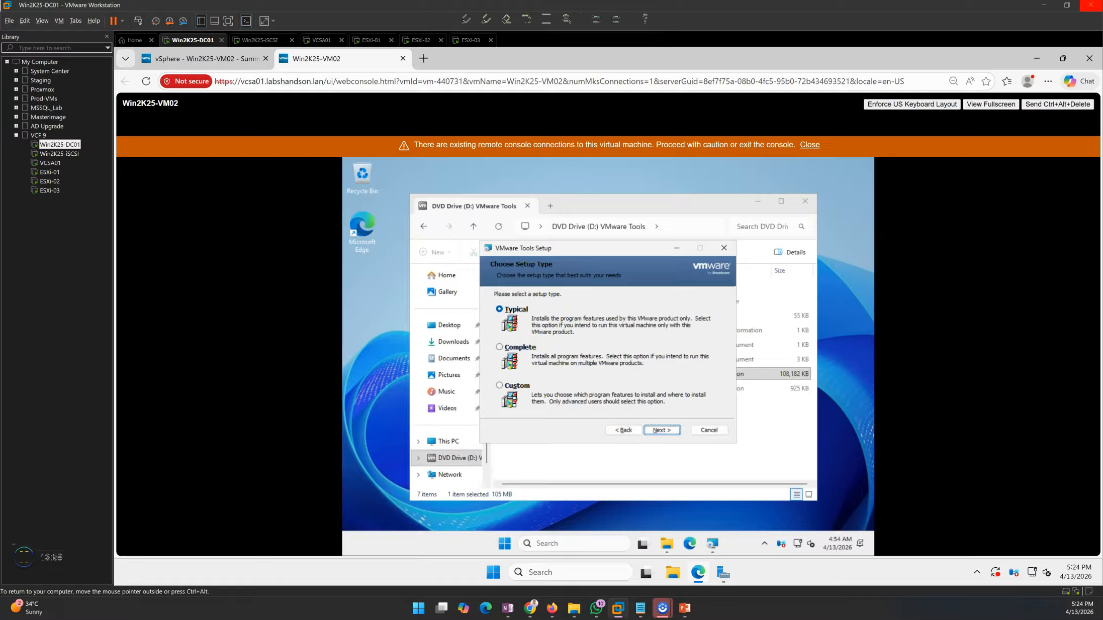
{"action": "left_click", "coordinate": [659, 430]}
{"action": "left_click", "coordinate": [653, 430]}
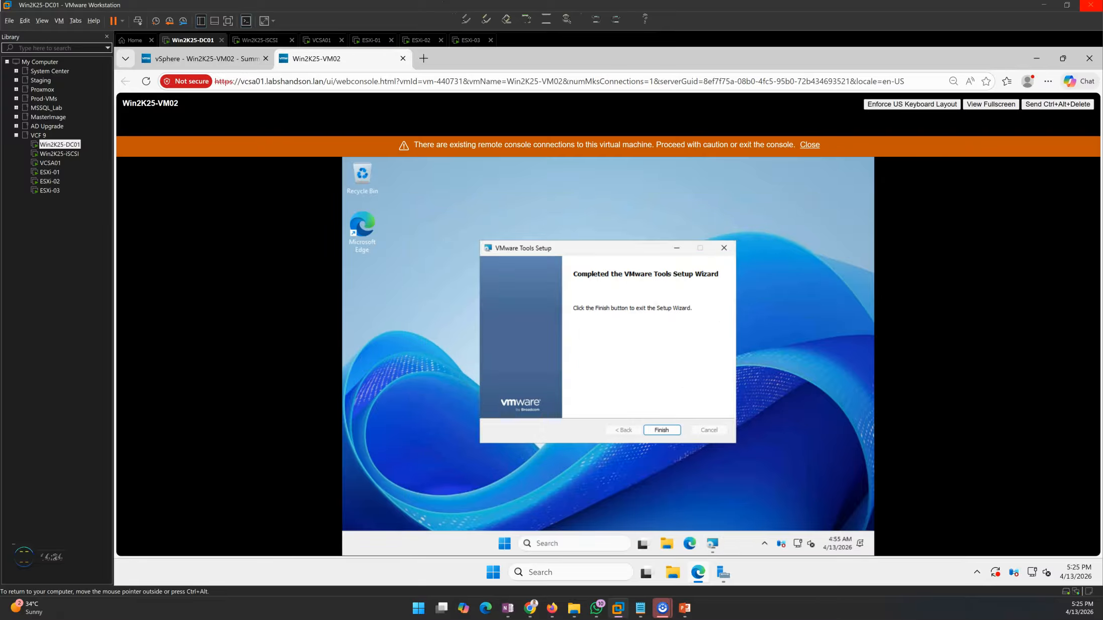
{"action": "key", "text": "Return"}
{"action": "key", "text": "Return"}
{"action": "key", "text": "ctrl+alt"}
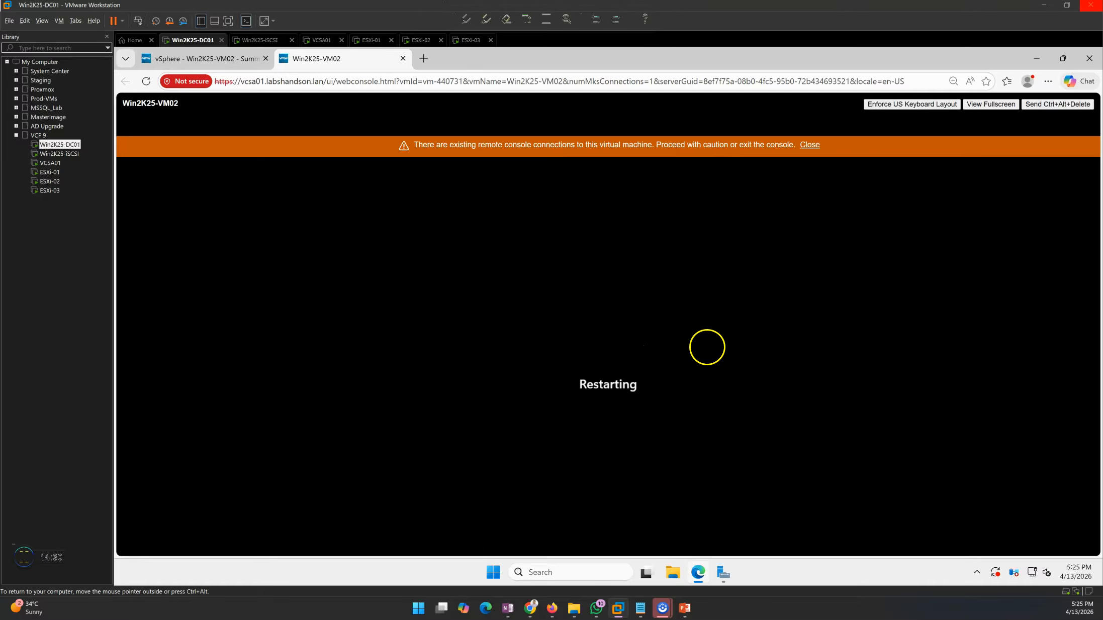
- Set Win2K25-VM02's CD/DVD drive 1 to Client Device and verify it in Edit Settings
{"action": "left_click", "coordinate": [222, 58]}
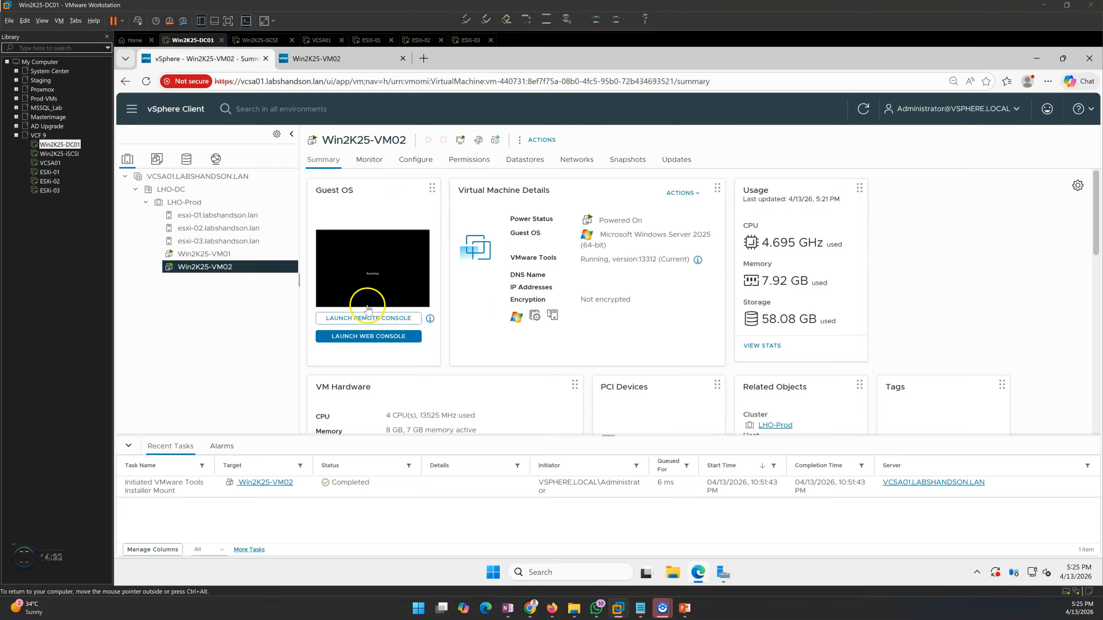
{"action": "right_click", "coordinate": [251, 276]}
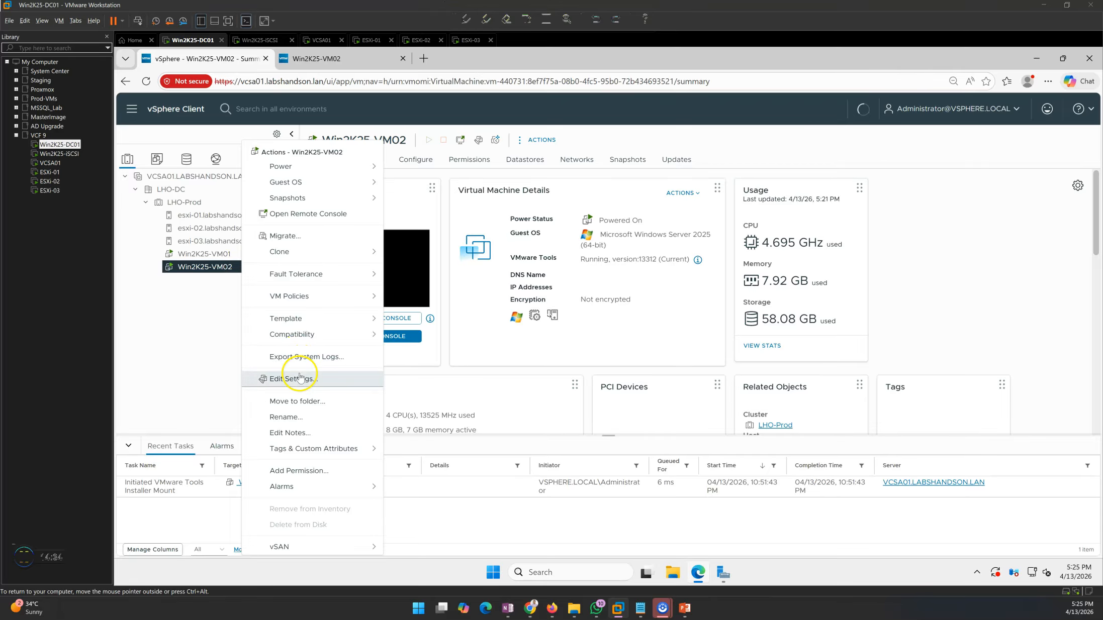
{"action": "left_click", "coordinate": [299, 377]}
{"action": "left_click", "coordinate": [585, 347]}
{"action": "left_click", "coordinate": [583, 360]}
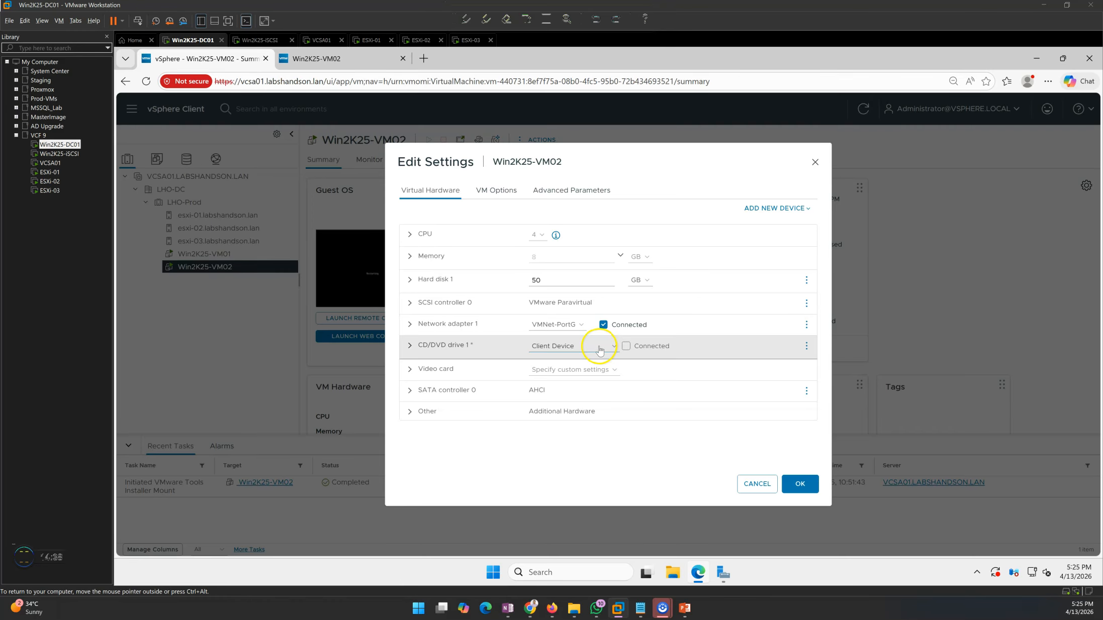
{"action": "left_click", "coordinate": [796, 483]}
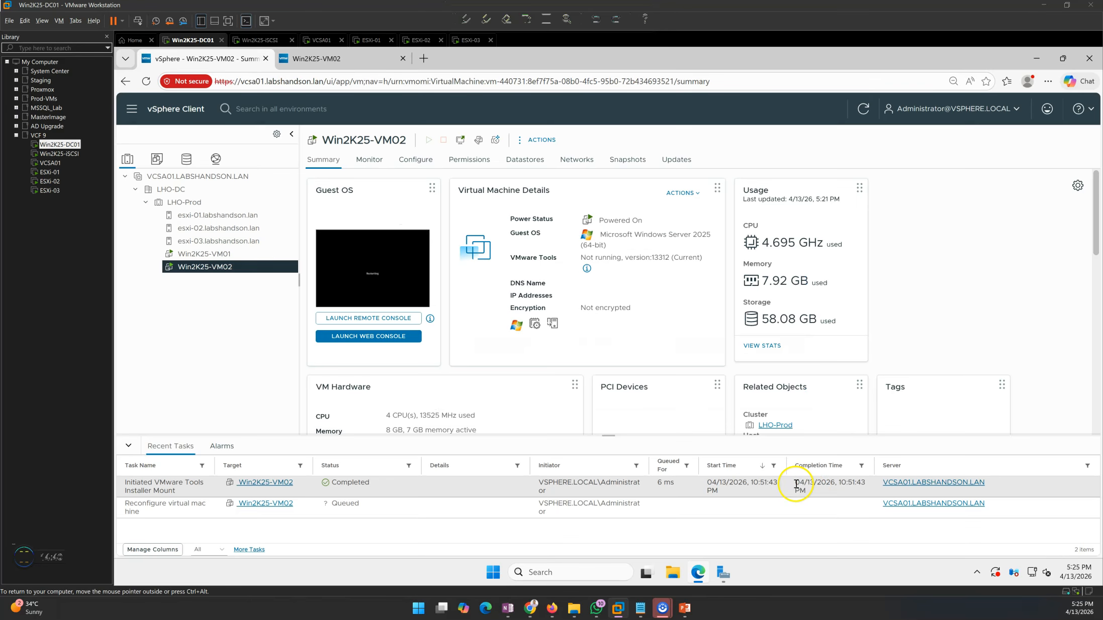
{"action": "right_click", "coordinate": [220, 267]}
{"action": "left_click", "coordinate": [274, 379]}
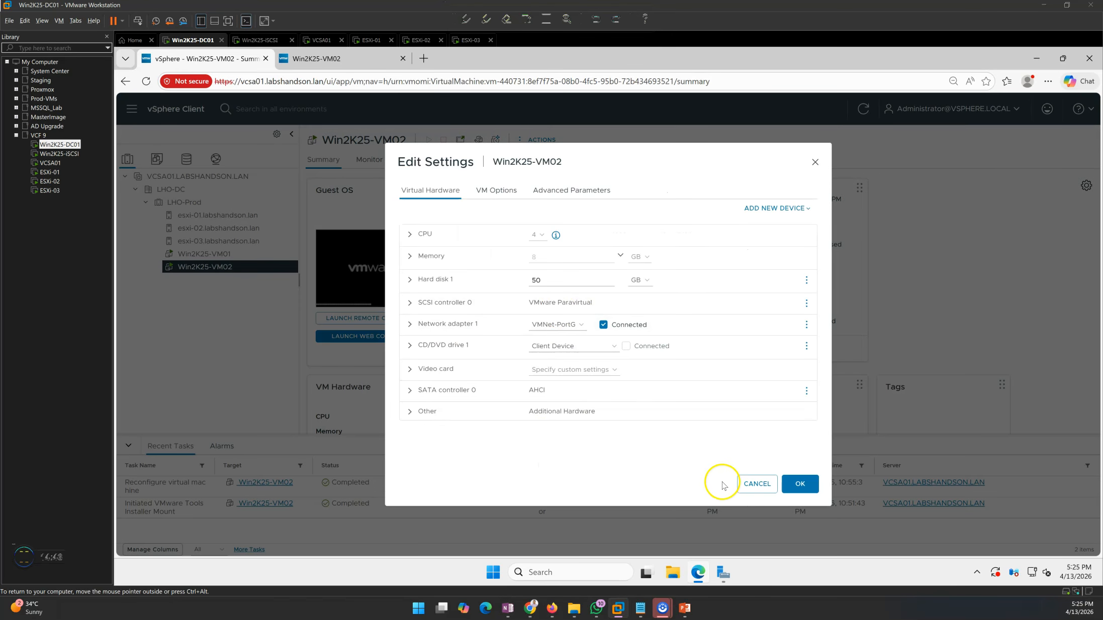
{"action": "left_click", "coordinate": [756, 485]}
- Dismiss the console connections warning and bring the demo-environment presentation slideshow back up
{"action": "left_click", "coordinate": [316, 62]}
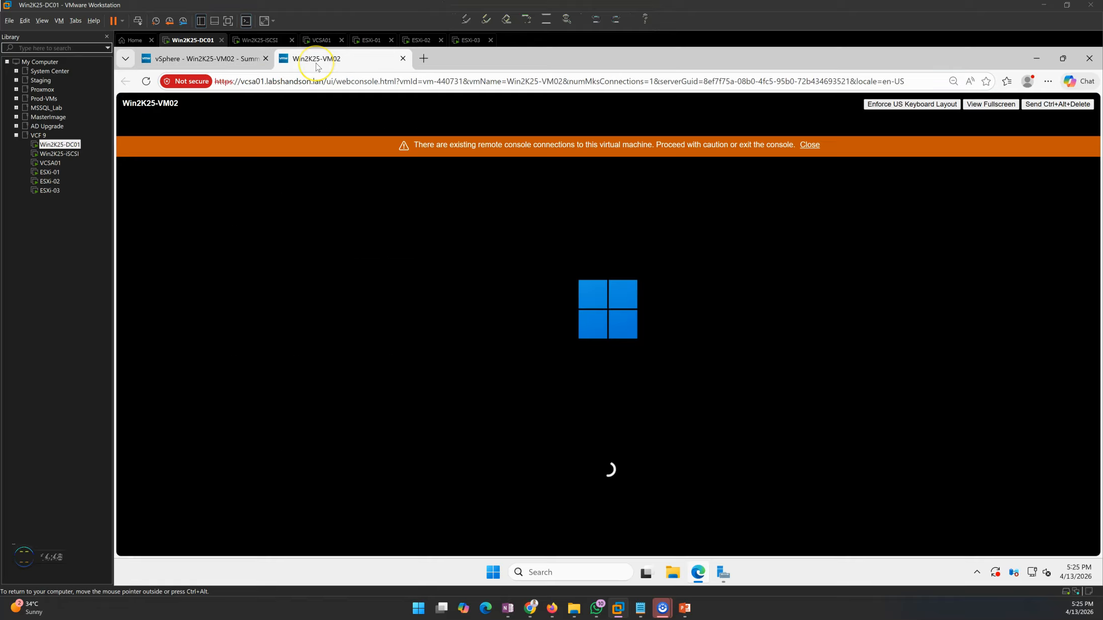
{"action": "left_click", "coordinate": [809, 144]}
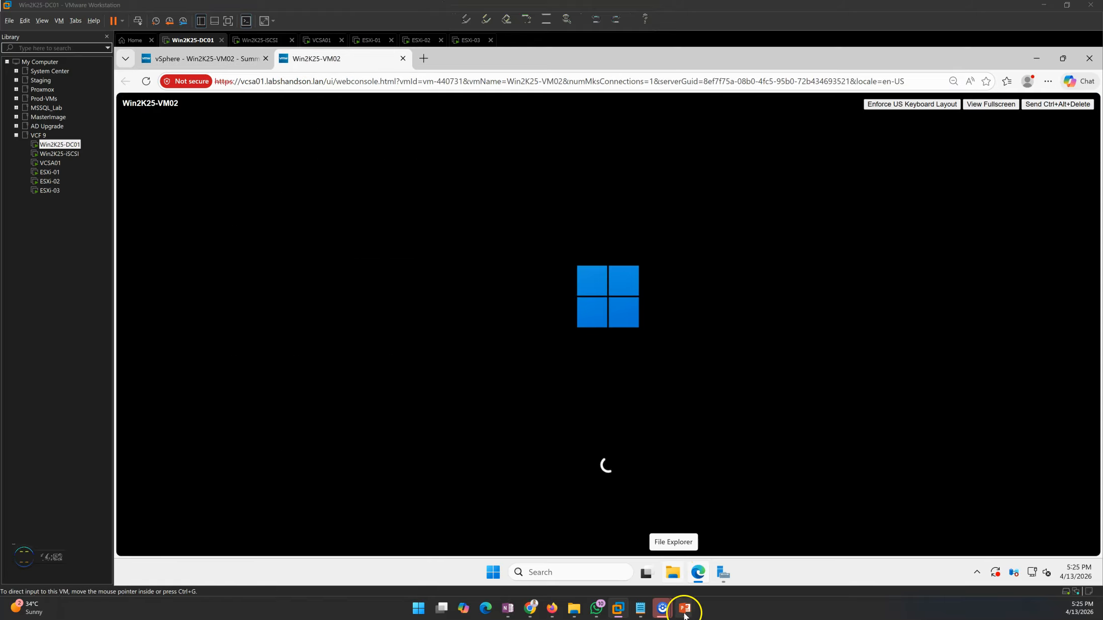
{"action": "mouse_move", "coordinate": [684, 607]}
{"action": "left_click", "coordinate": [700, 566]}
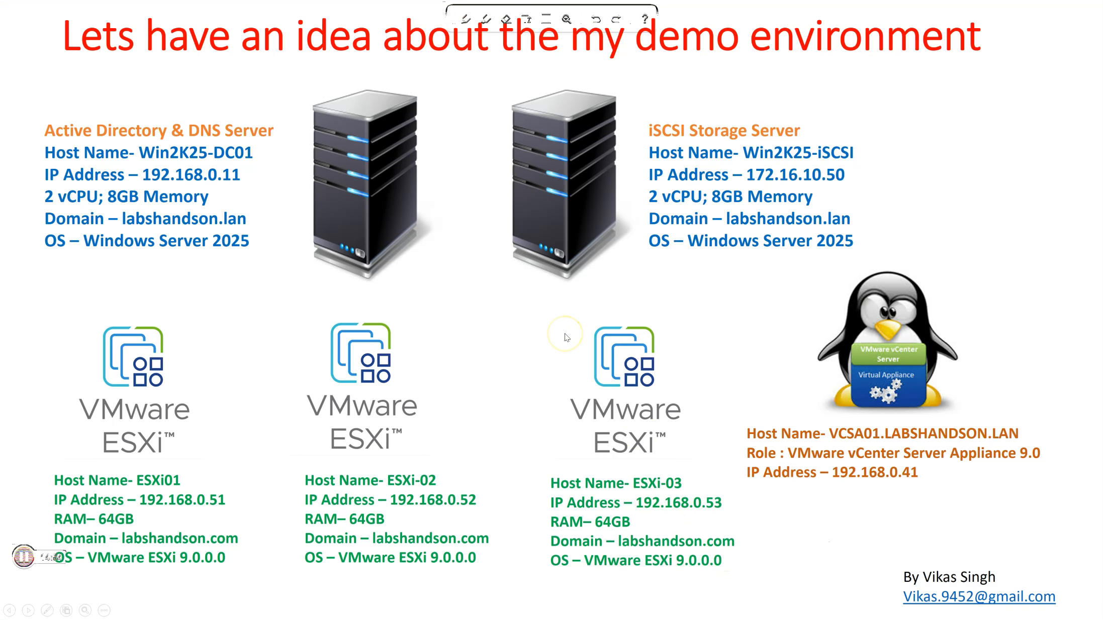